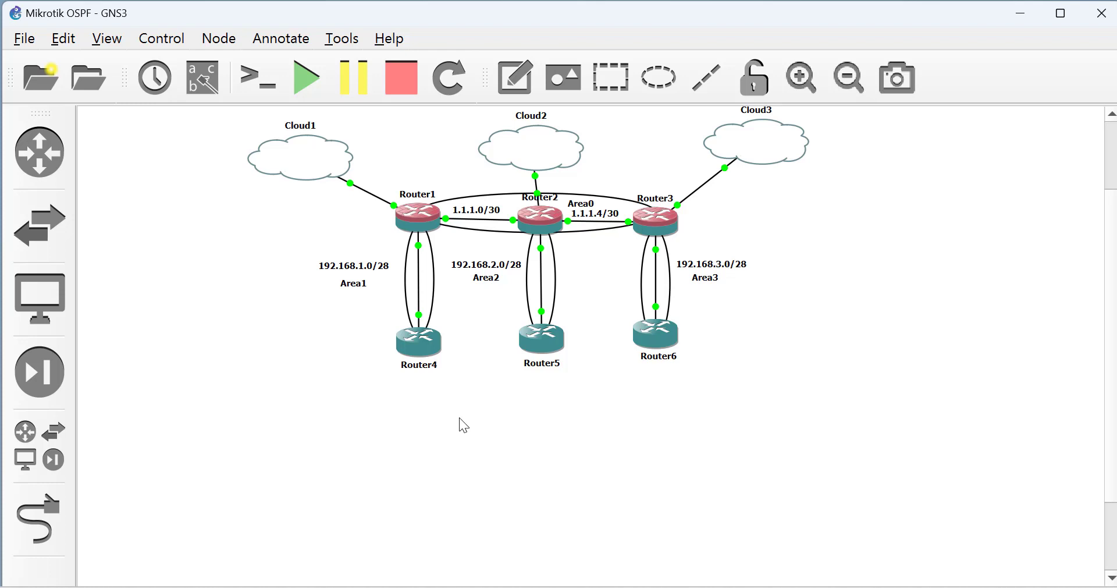
# Open Router1's console and list its IP addresses with ip add pr.
pyautogui.rightClick(431, 234)
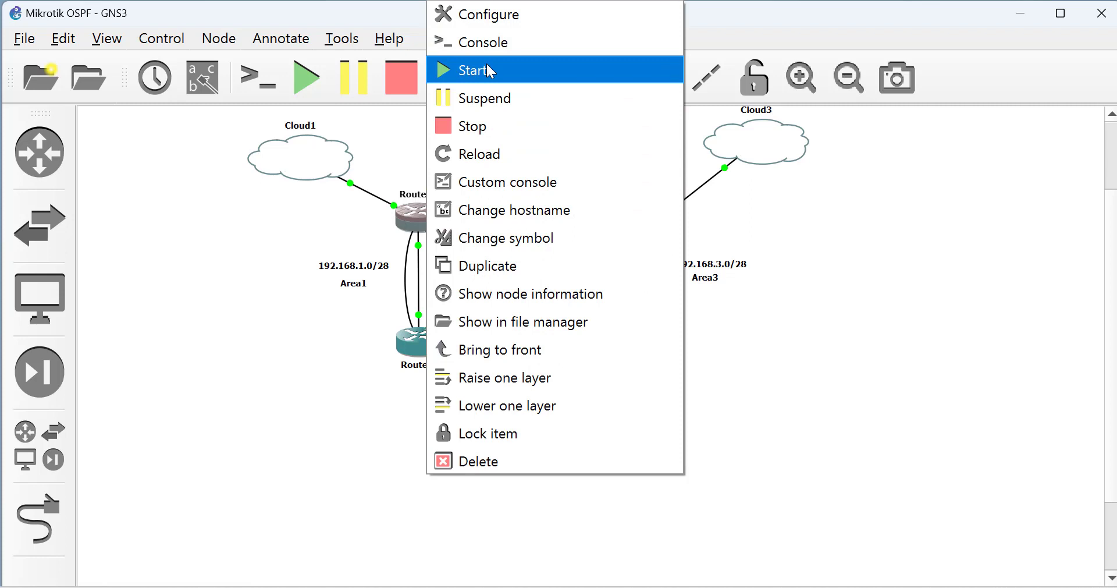
pyautogui.click(485, 46)
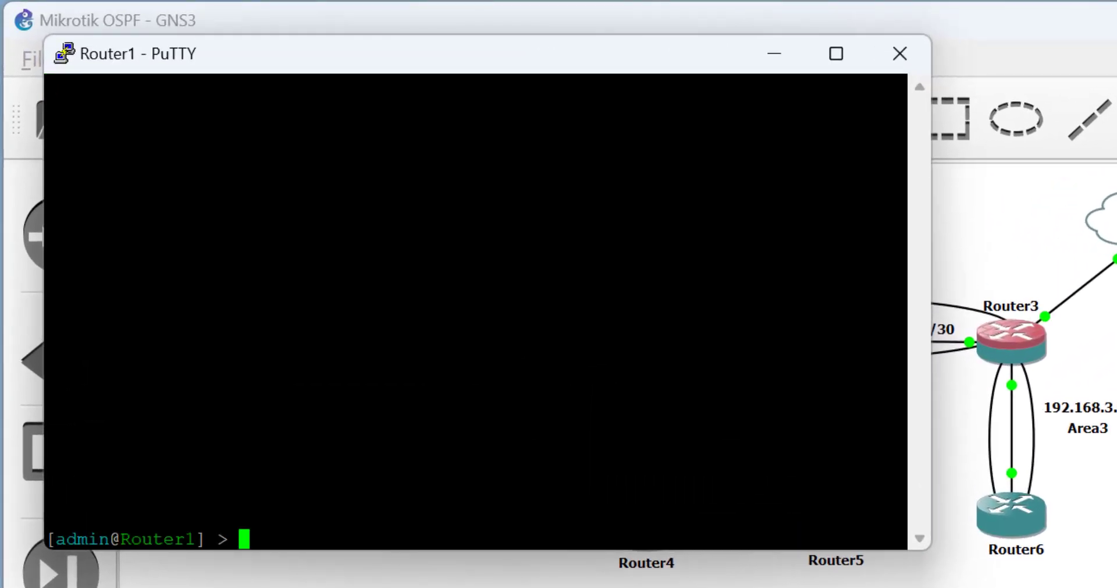
pyautogui.write('ip addpr')
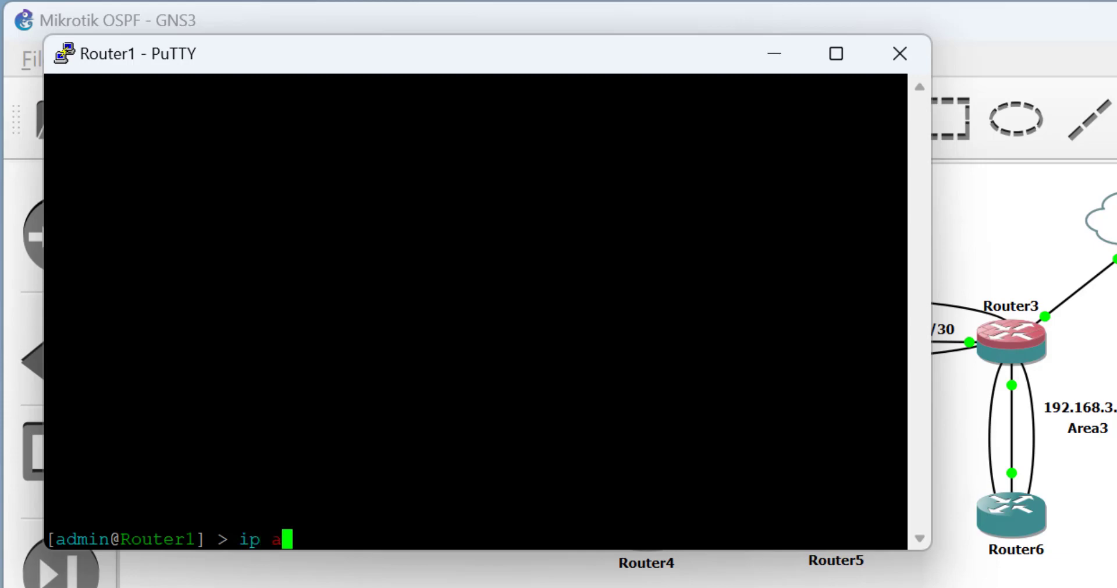
pyautogui.press('BackSpace')
pyautogui.press('BackSpace')
pyautogui.press('BackSpace')
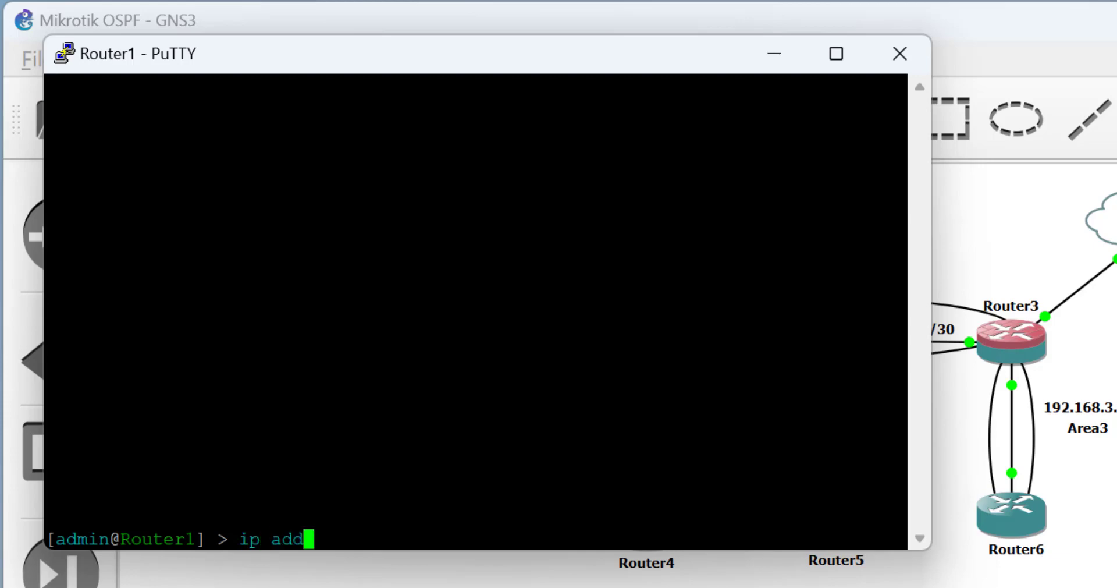
pyautogui.write('pr')
pyautogui.press('Return')
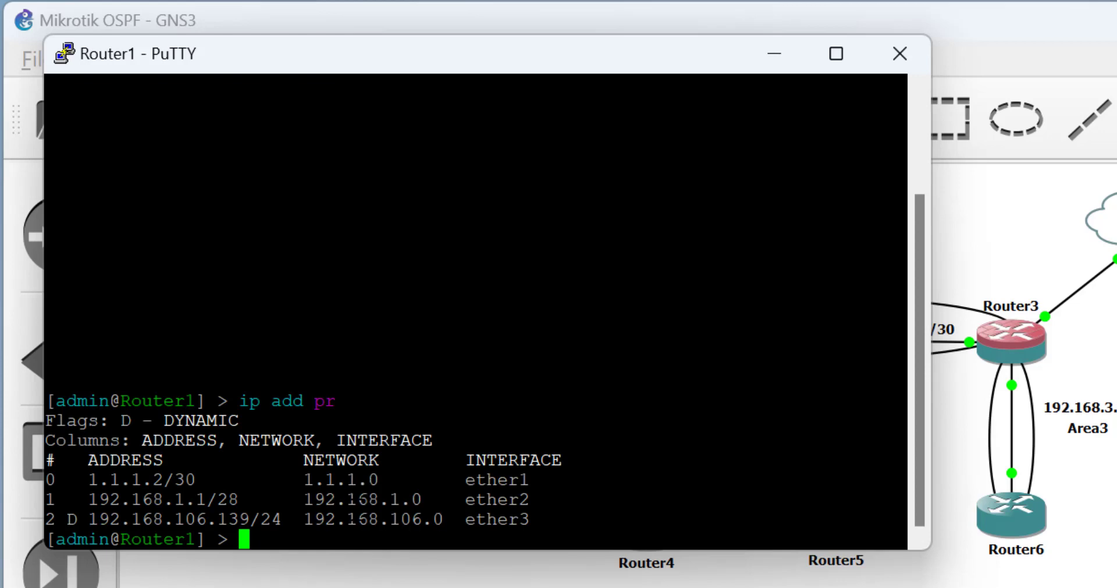
pyautogui.hotkey('alt', 'Tab')
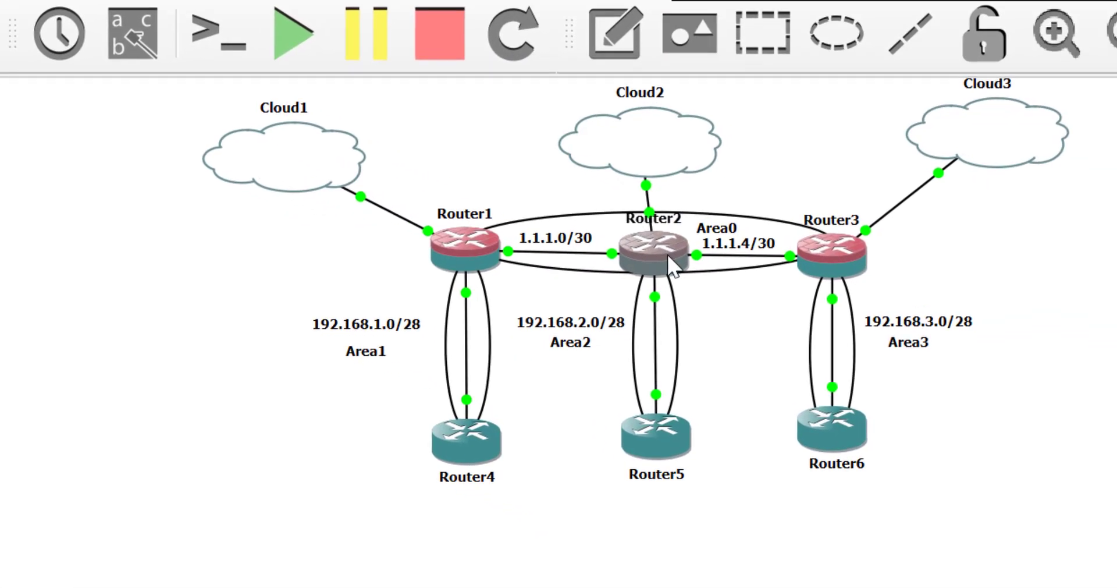
# Open Router2's console and list its IP addresses with ip add pr.
pyautogui.rightClick(802, 308)
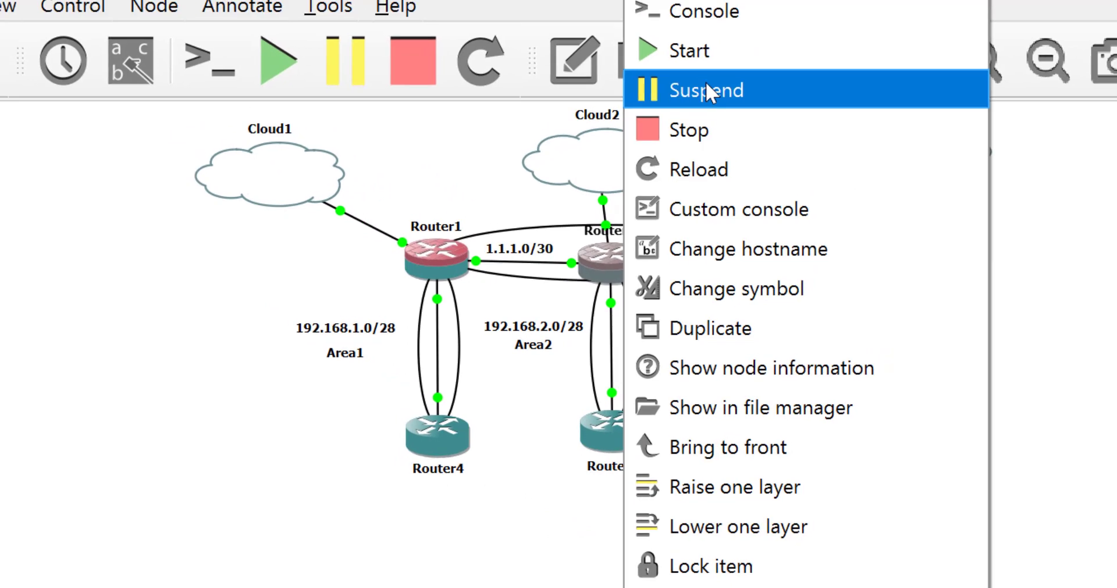
pyautogui.click(705, 100)
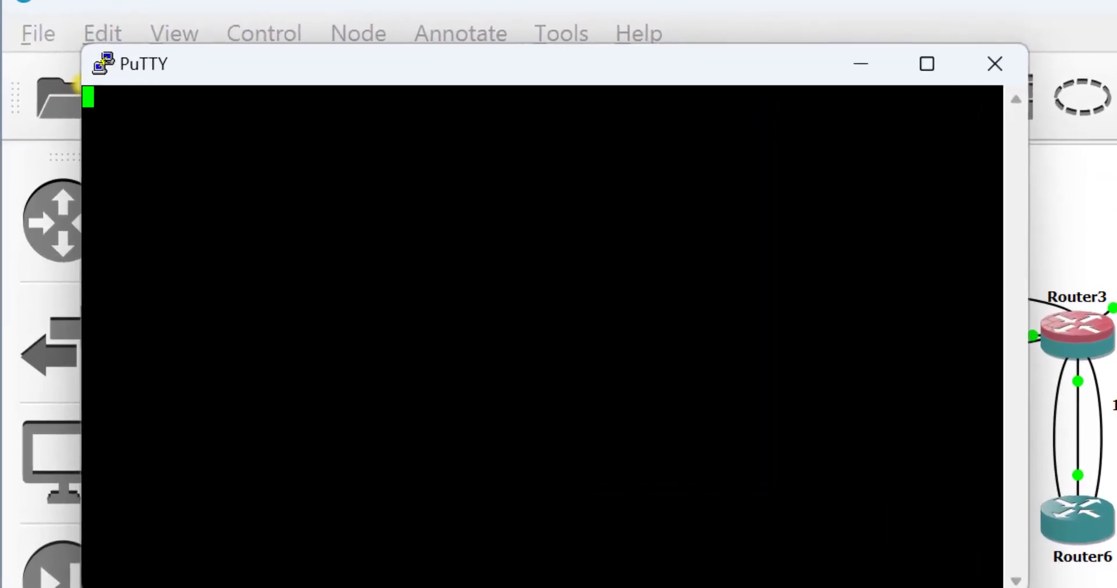
pyautogui.write('ip')
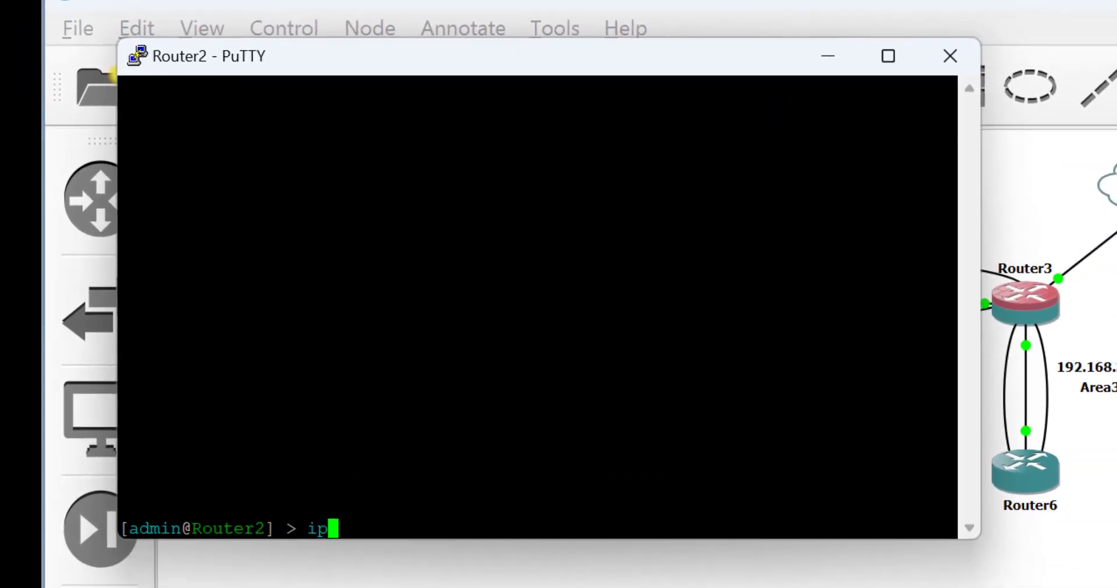
pyautogui.write(' add pr')
pyautogui.press('Return')
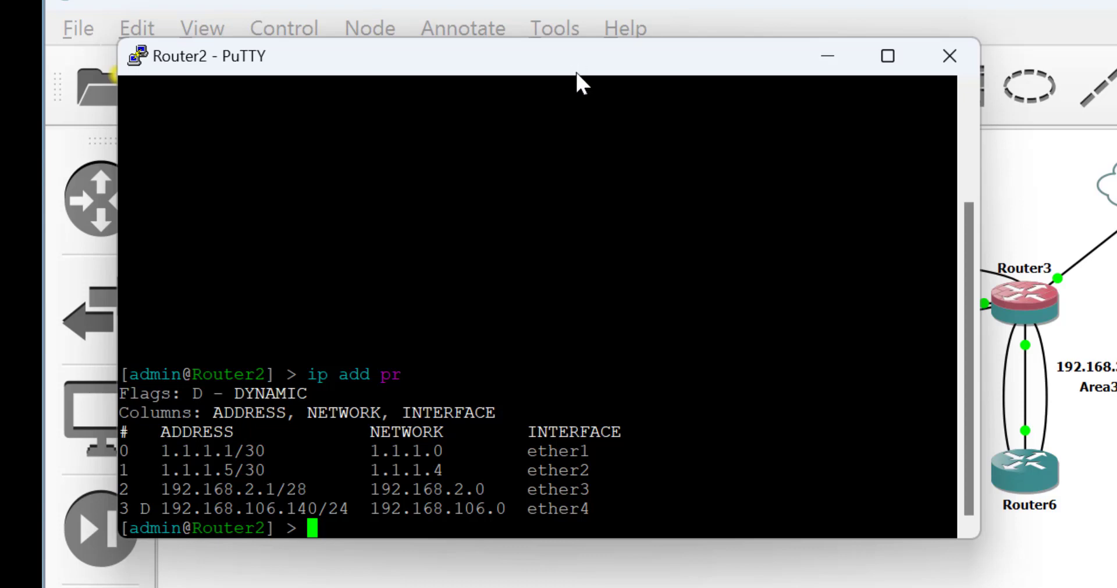
# Compare Router2's interface addresses, including 192.168.2.1/28, with the networks in the topology by moving its console aside.
pyautogui.moveTo(575, 71); pyautogui.dragTo(853, 352)
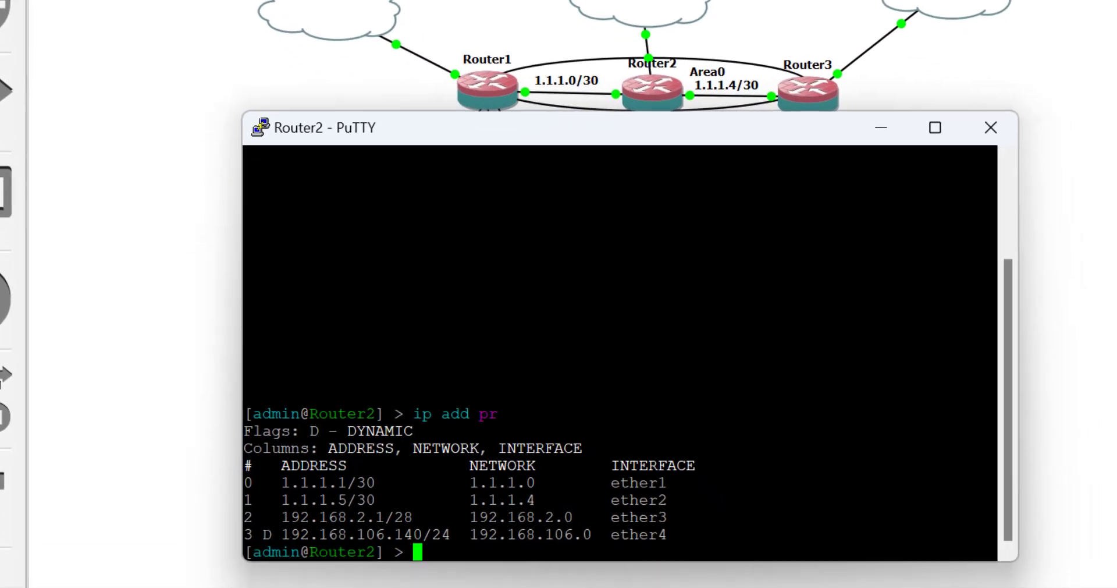
pyautogui.moveTo(420, 515); pyautogui.dragTo(293, 514)
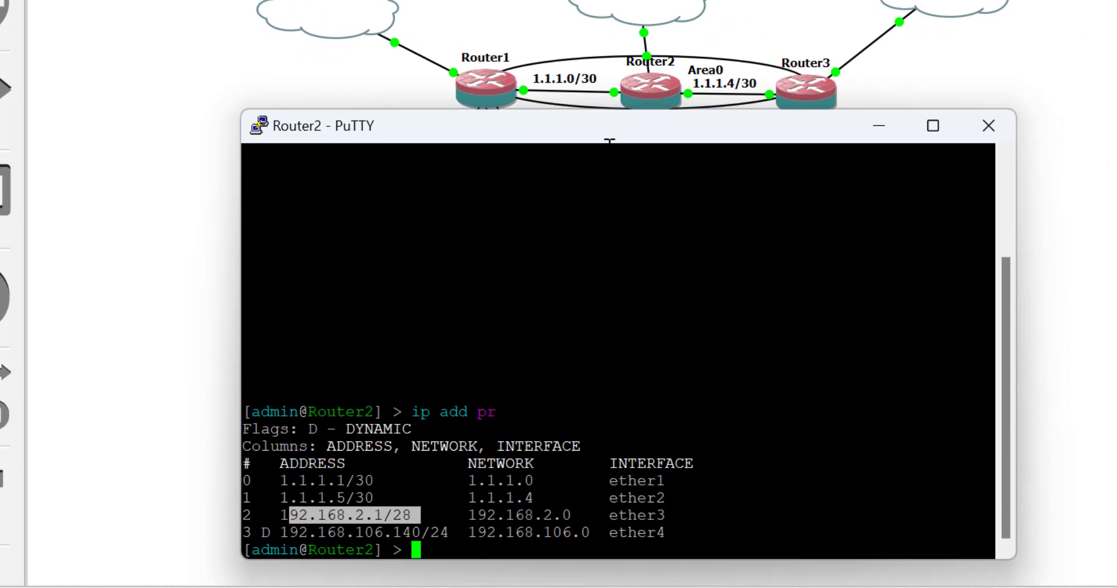
pyautogui.moveTo(605, 140); pyautogui.dragTo(630, 298)
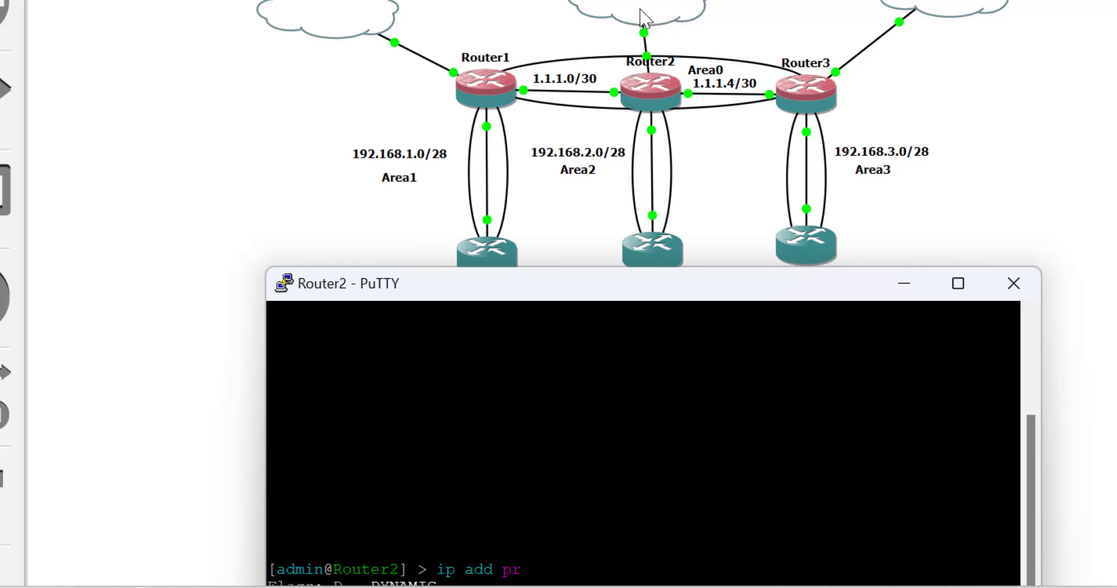
pyautogui.moveTo(608, 295); pyautogui.dragTo(571, 61)
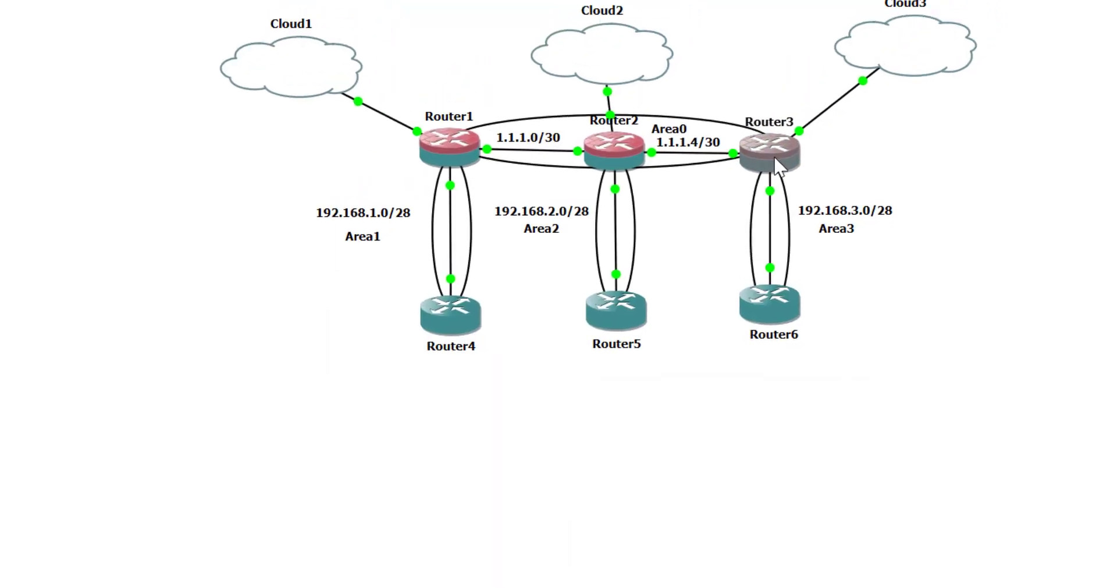
# Open Router3's console and list its IP addresses with ip add pr.
pyautogui.rightClick(813, 103)
pyautogui.click(799, 64)
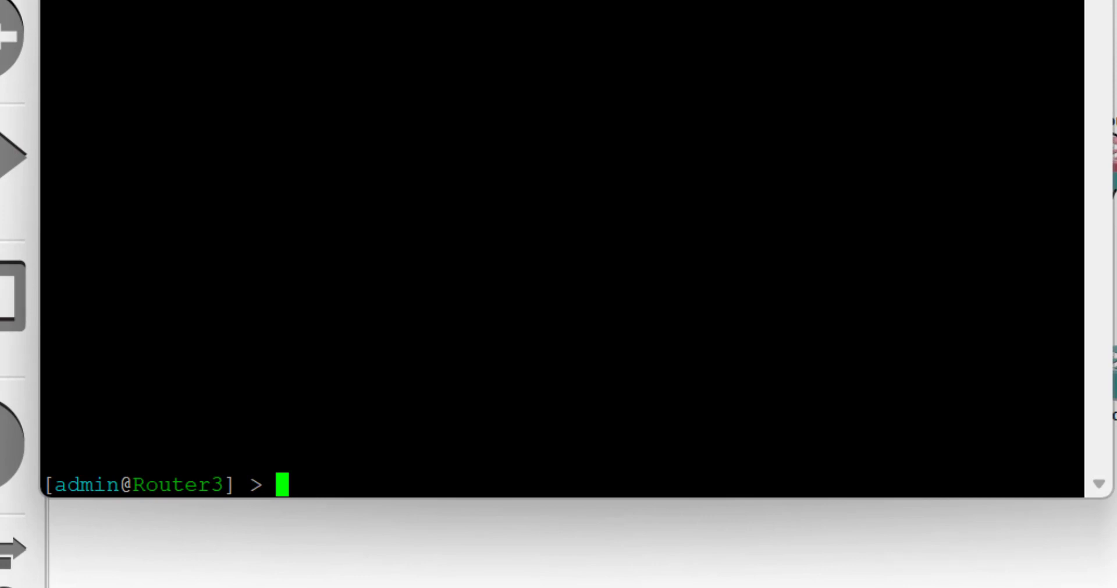
pyautogui.write('ip add pr')
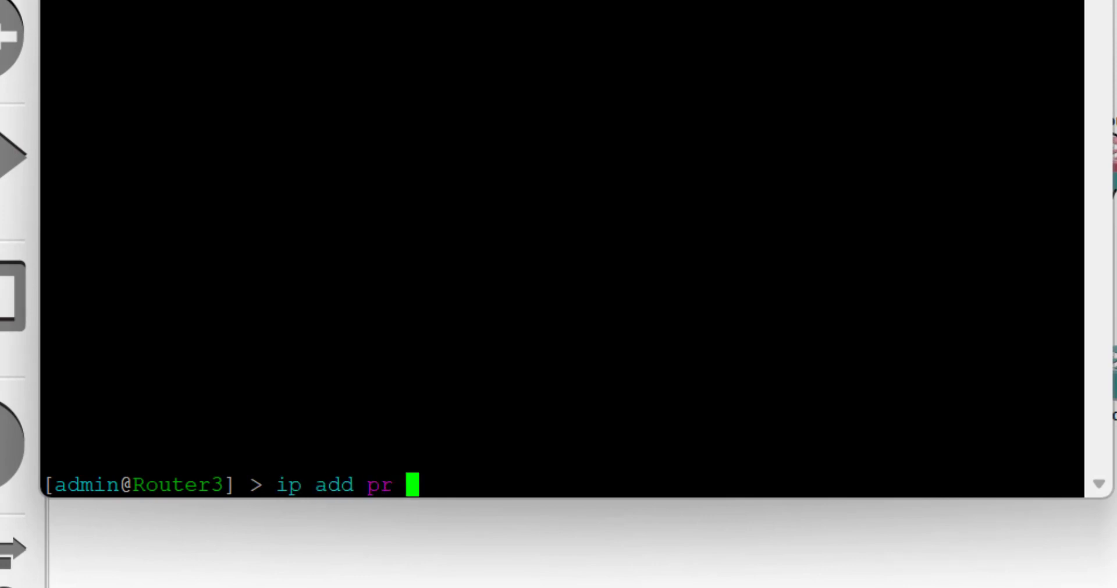
pyautogui.press('Return')
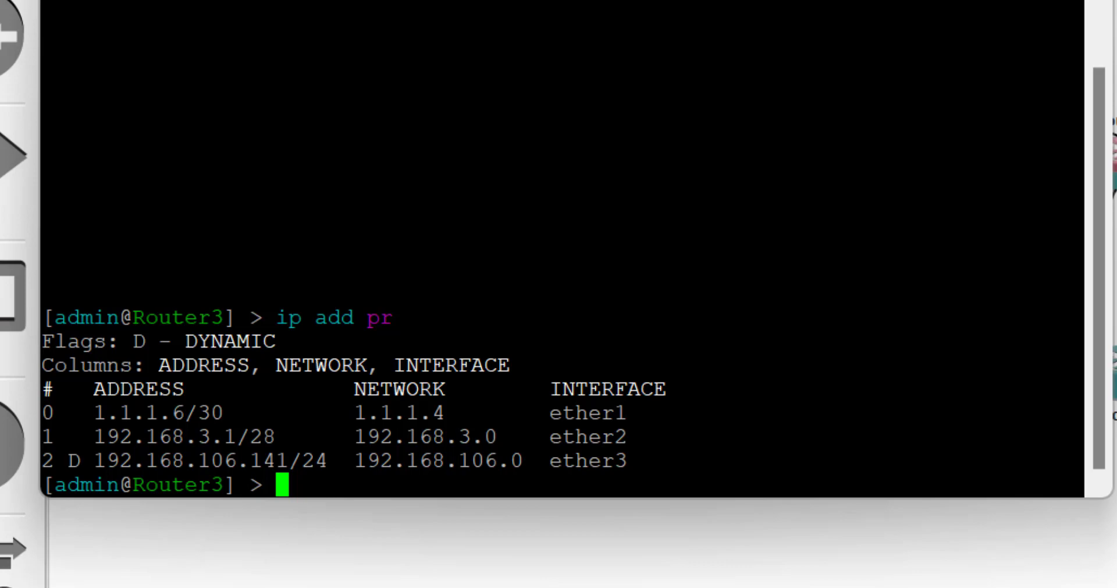
# Compare Router3's addresses with the topology diagram and print its routing table with ip route pr.
pyautogui.moveTo(512, 1); pyautogui.dragTo(678, 282)
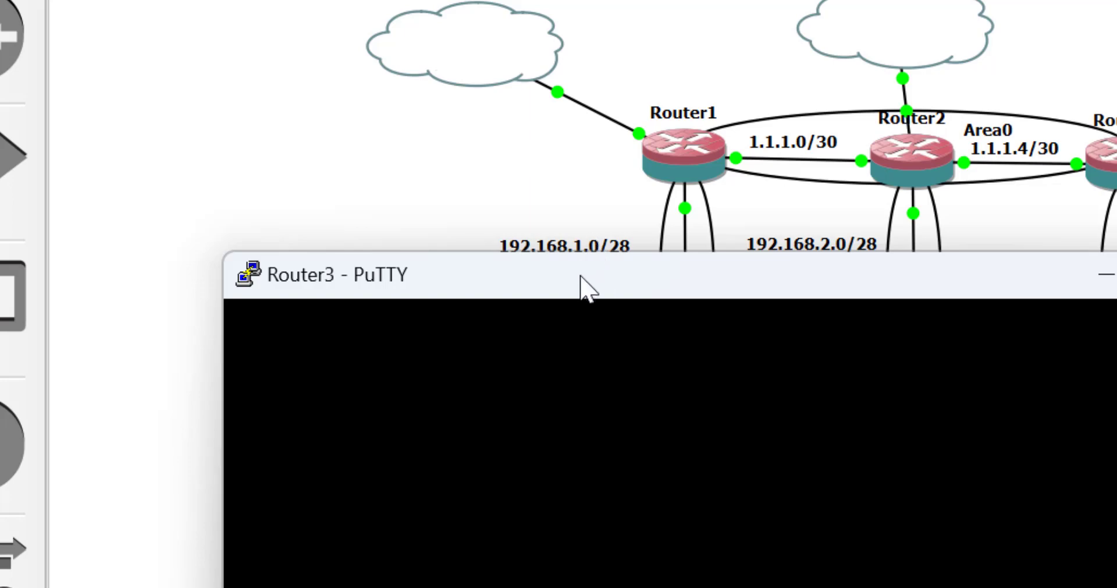
pyautogui.moveTo(584, 289); pyautogui.dragTo(527, 26)
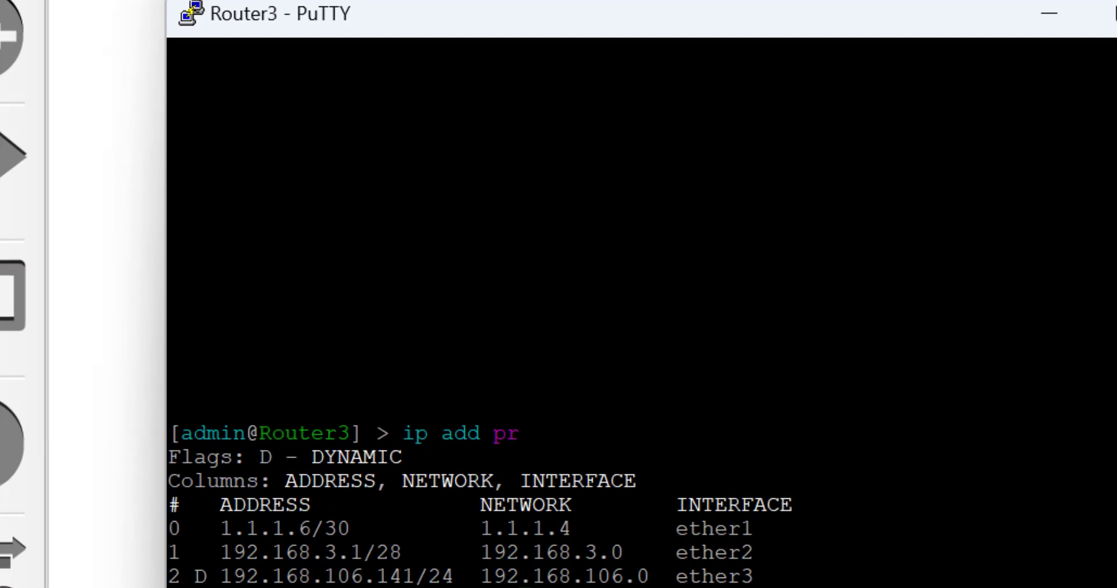
pyautogui.write('ip route pr')
pyautogui.press('Return')
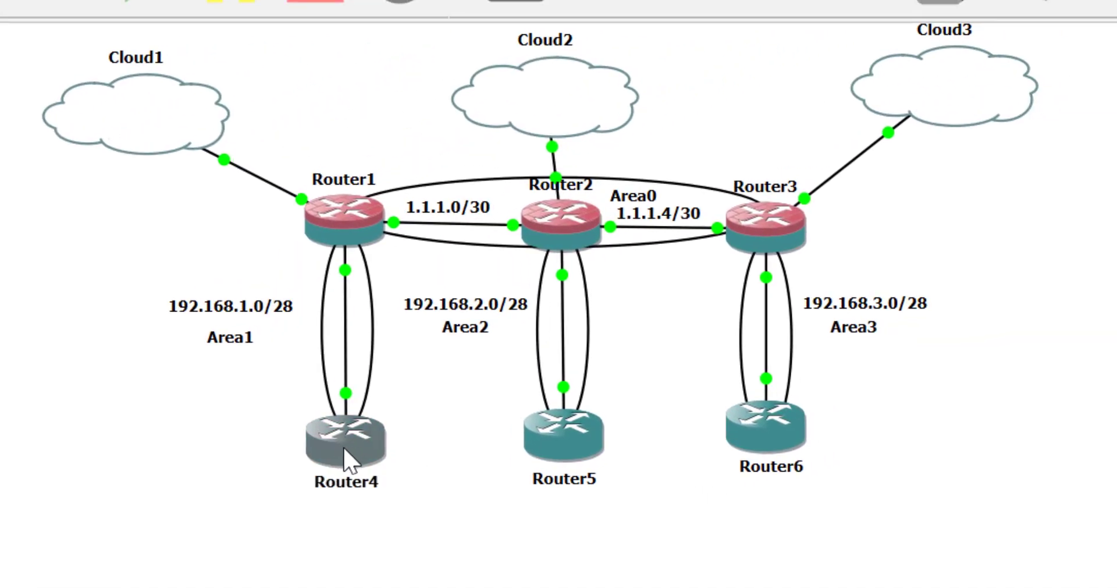
# Open Router4's console and display its routing table with sh ip route.
pyautogui.rightClick(344, 450)
pyautogui.click(576, 78)
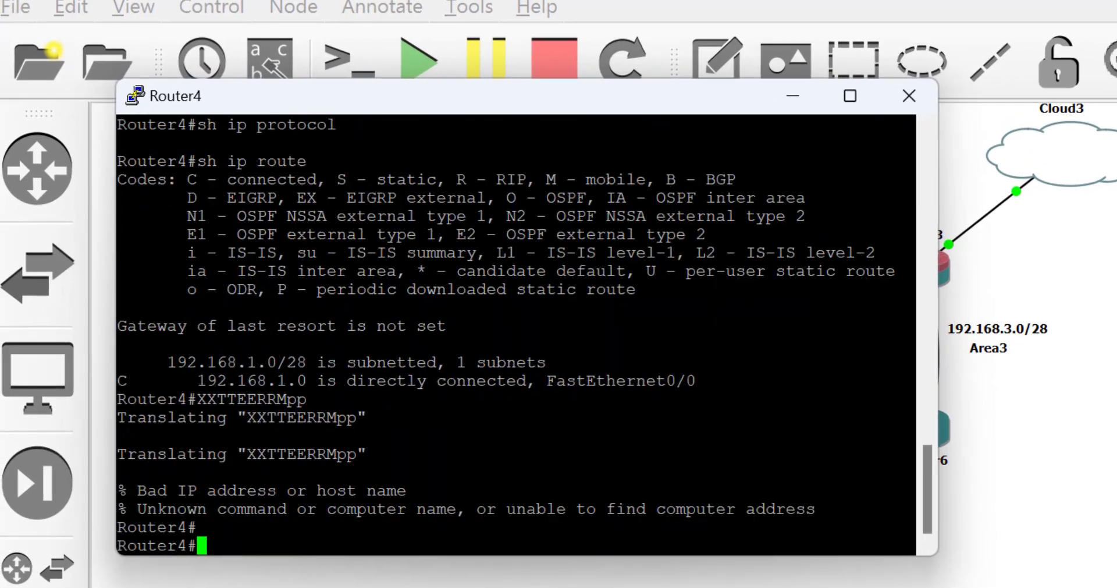
pyautogui.press('Return')
pyautogui.write('ip')
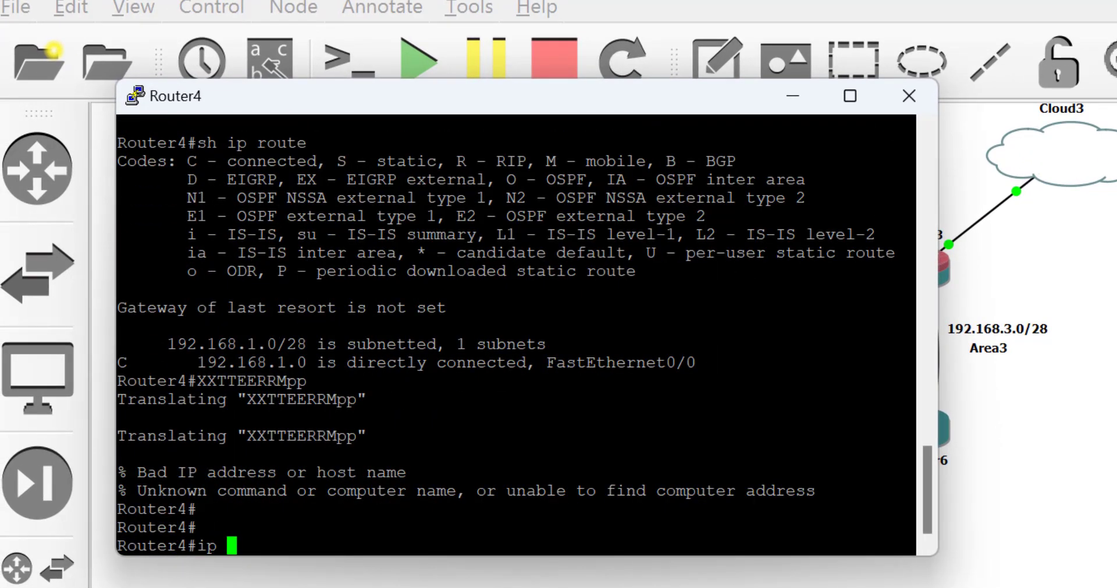
pyautogui.press('BackSpace')
pyautogui.press('BackSpace')
pyautogui.press('BackSpace')
pyautogui.write('sh ip ')
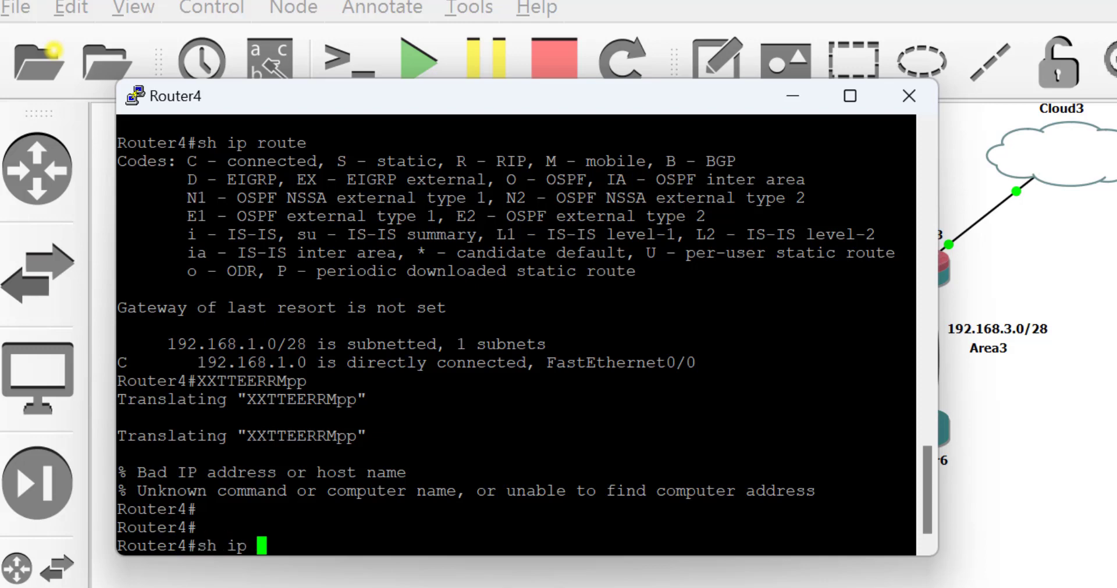
pyautogui.write('route')
pyautogui.press('Return')
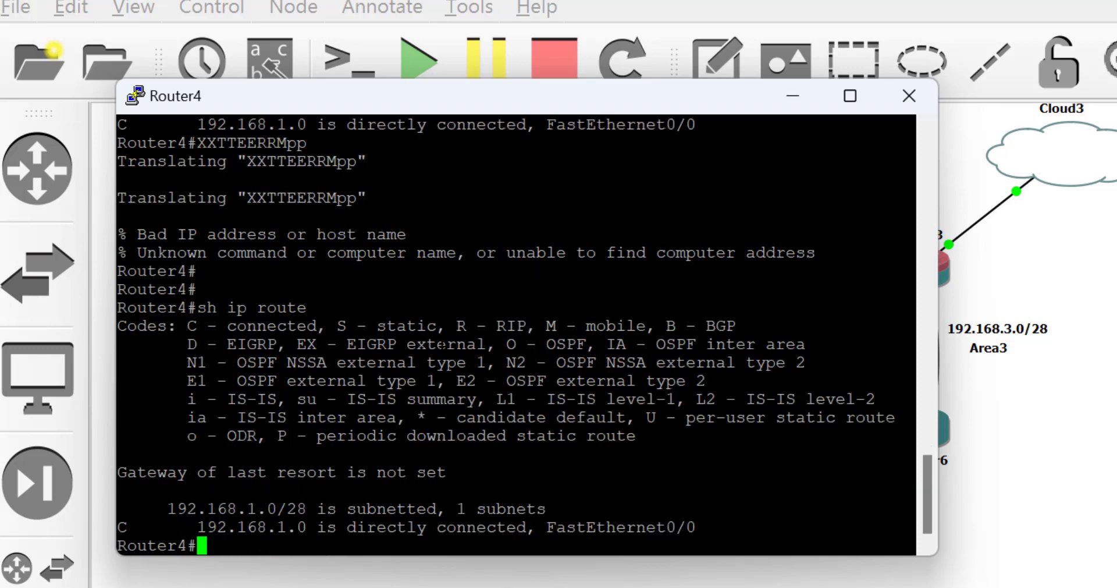
pyautogui.press('Return')
pyautogui.press('Return')
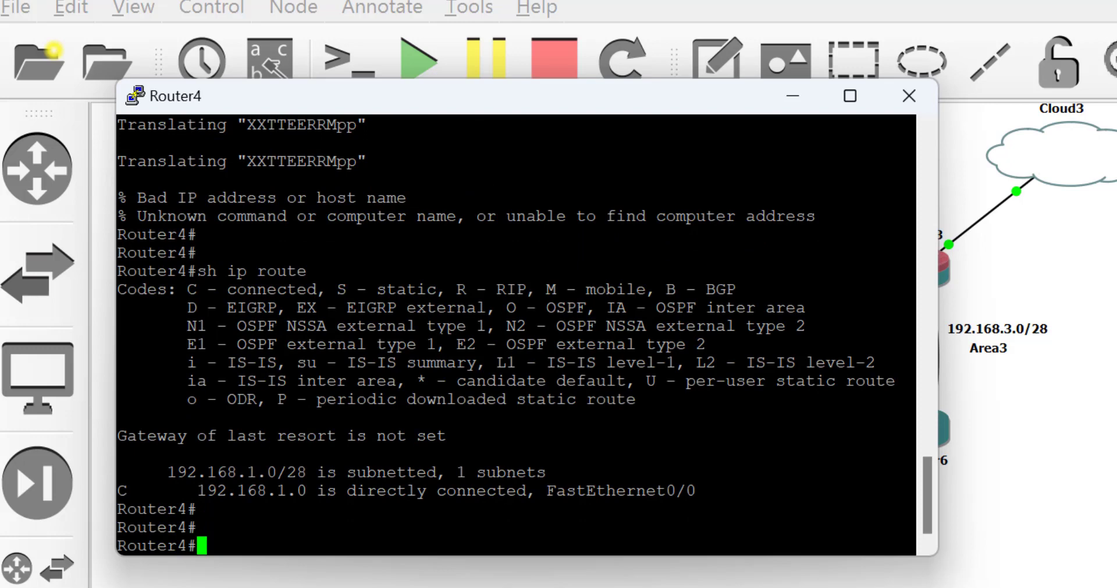
# Check Router4's routing protocols with sh ip protocol, display its routes again with sh ip route, and minimize the console.
pyautogui.write('sh ip pr')
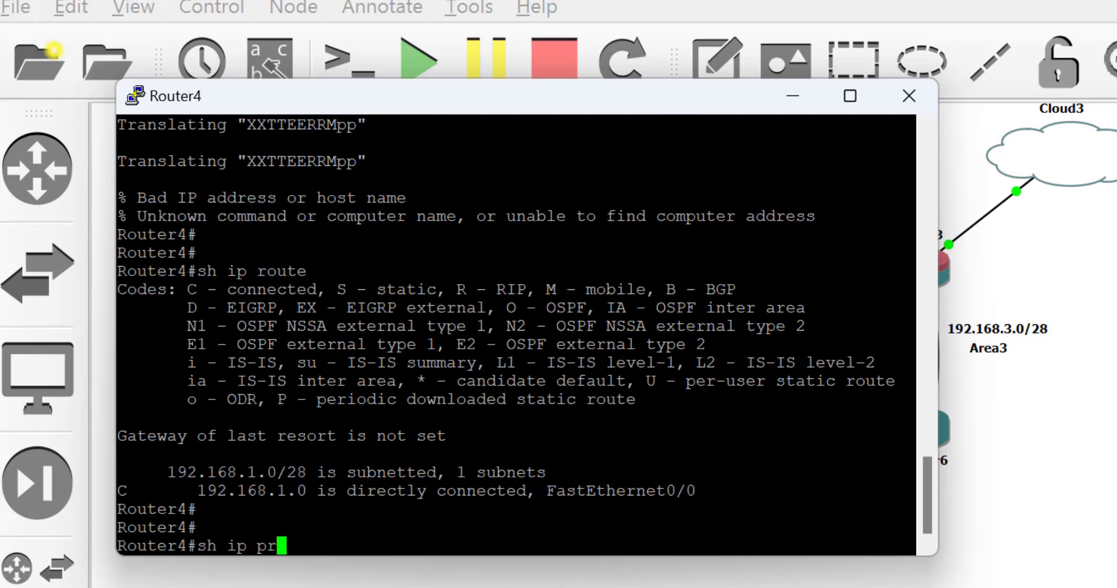
pyautogui.write('otocol')
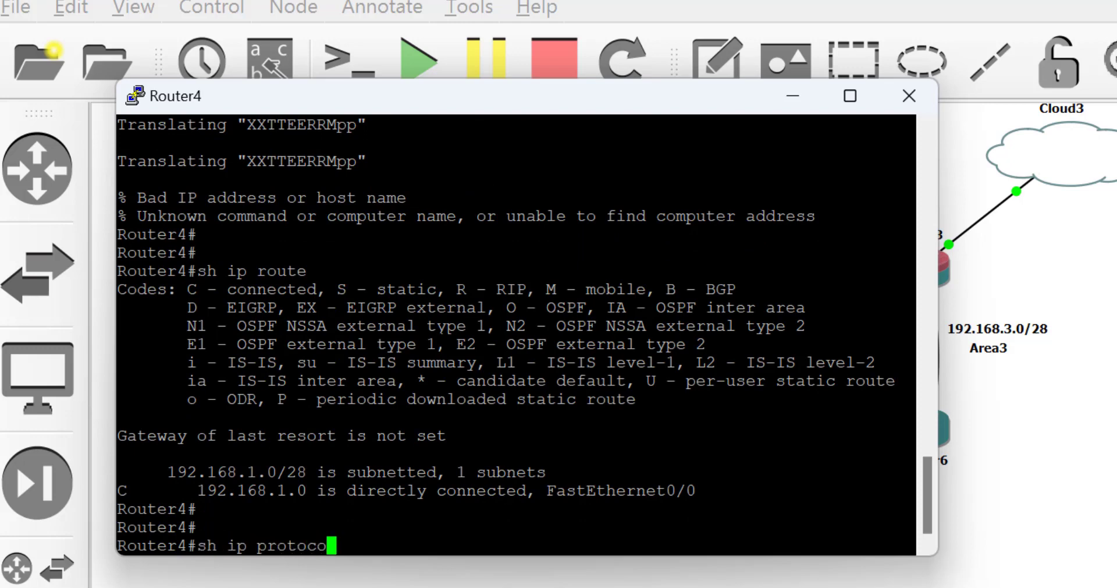
pyautogui.press('Return')
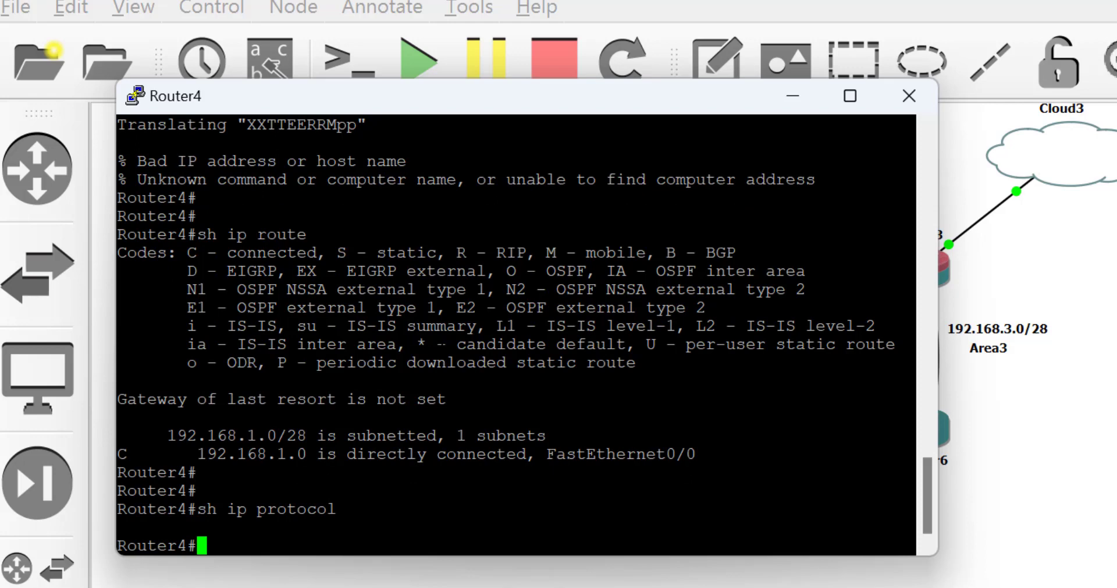
pyautogui.write('sh ip route')
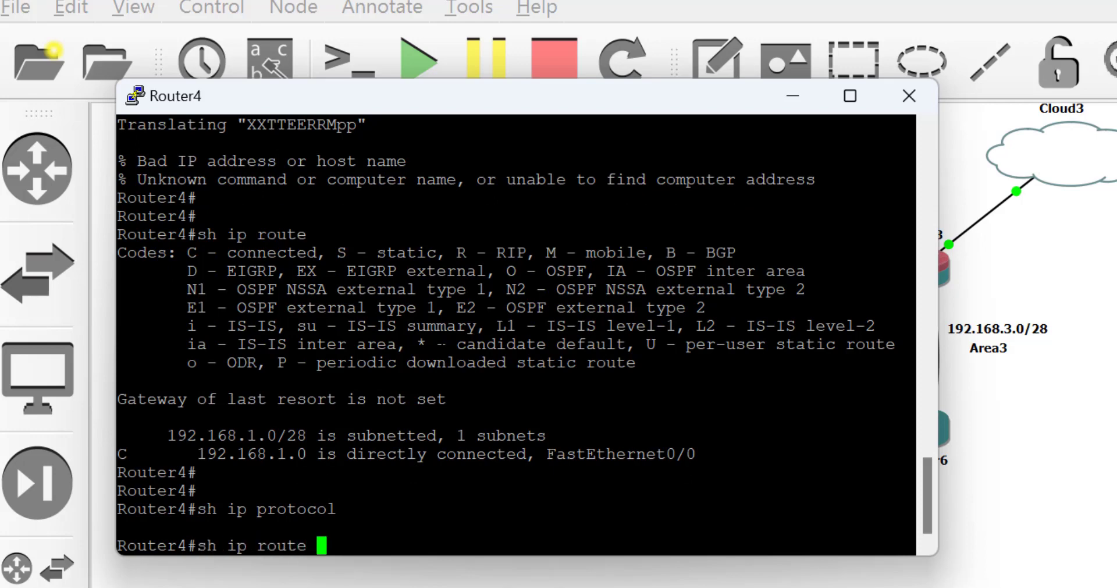
pyautogui.press('Return')
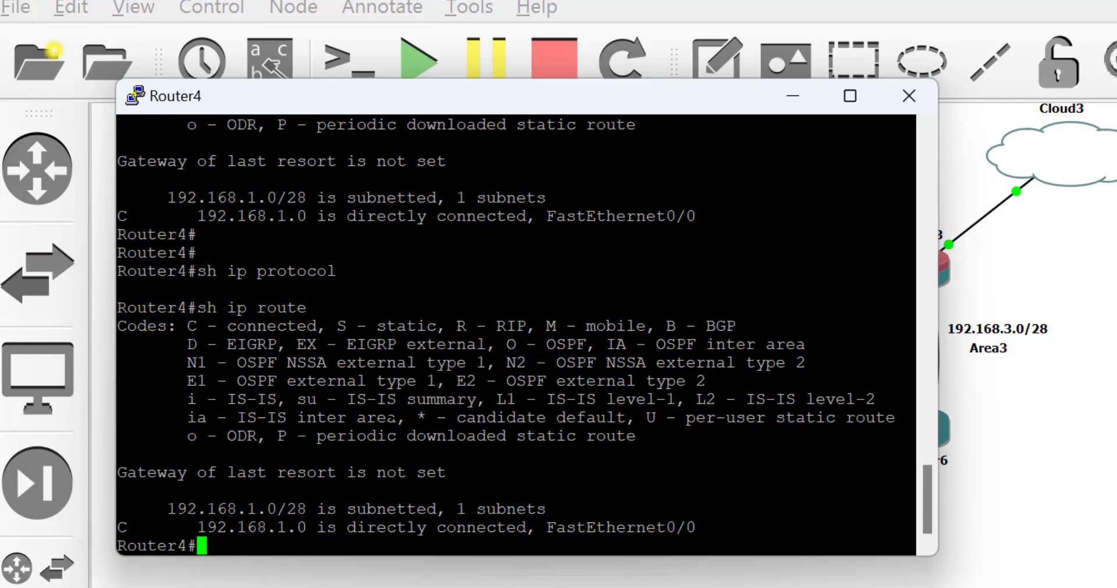
pyautogui.click(792, 96)
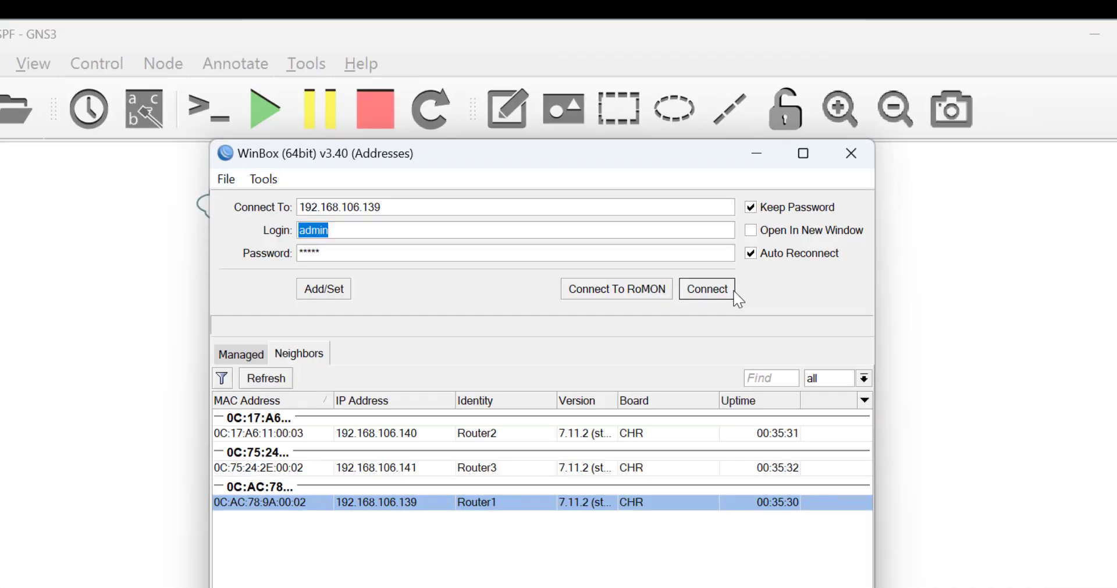
# Connect WinBox to Router1 at 192.168.106.139 and add the OSPF instance ospf-instance-1 with version 2, VRF main and router ID main.
pyautogui.click(707, 289)
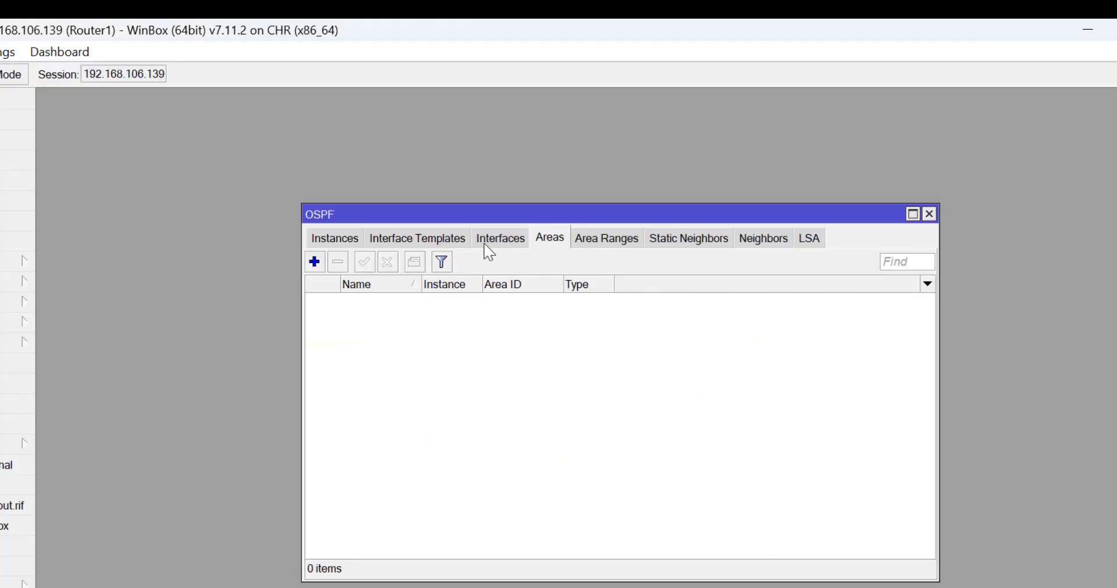
pyautogui.click(345, 240)
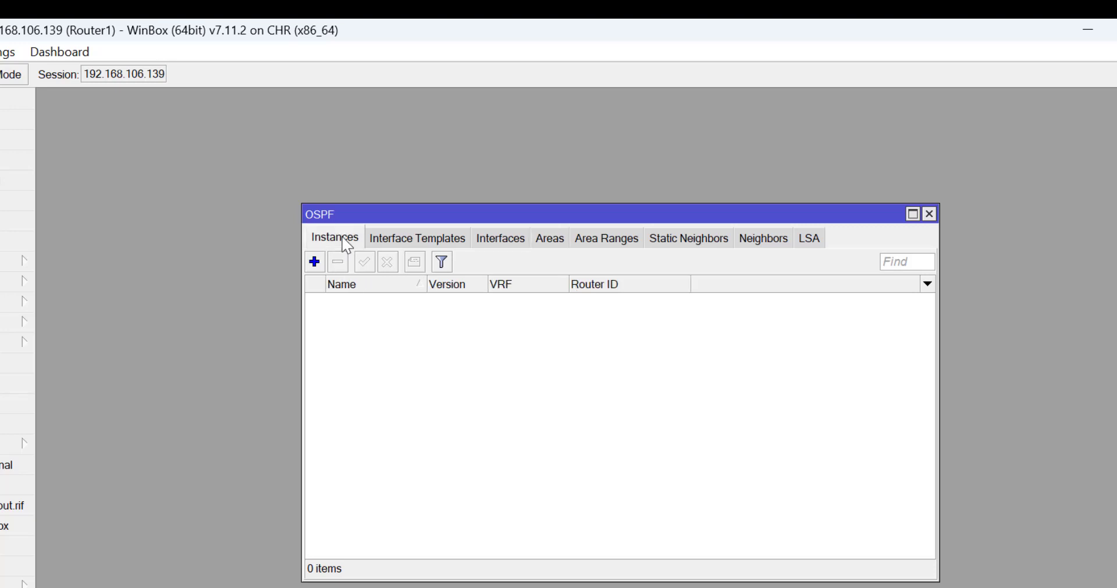
pyautogui.click(314, 263)
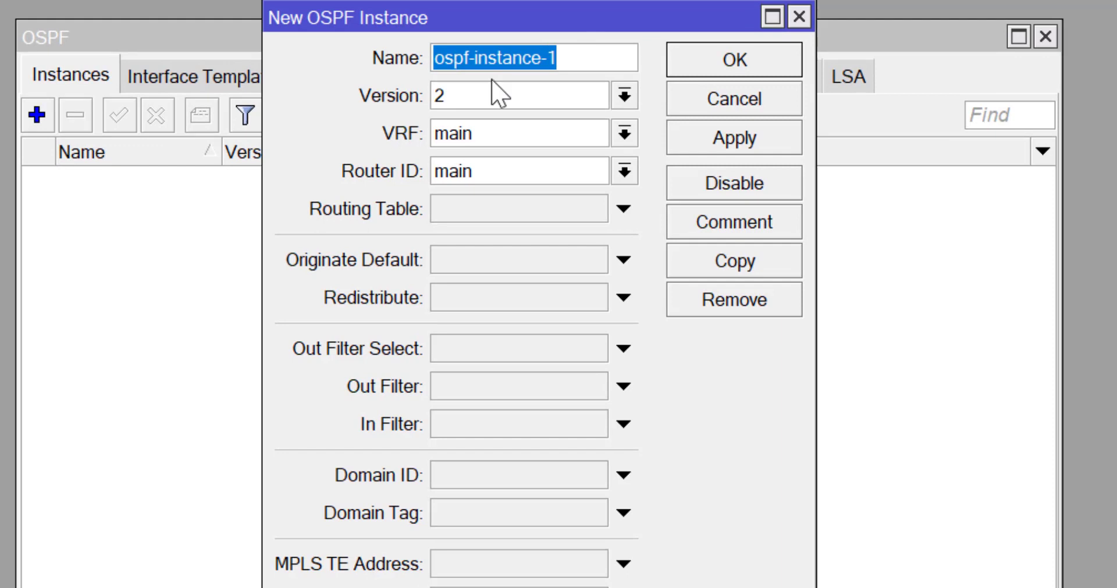
pyautogui.click(757, 140)
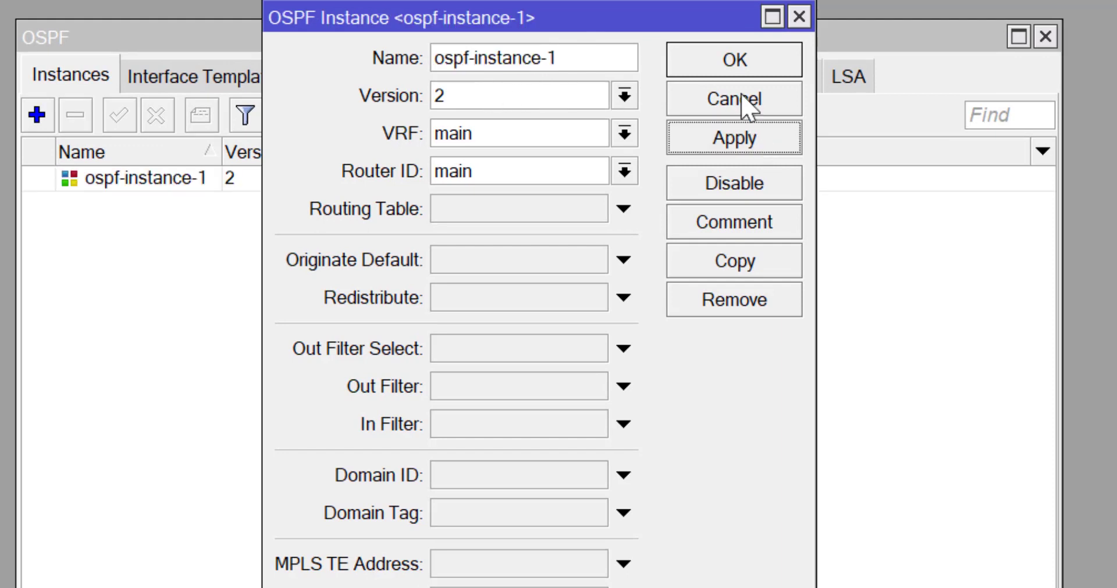
# Confirm the OSPF instance and uncover the topology diagram to check which areas Router1 belongs to.
pyautogui.click(735, 69)
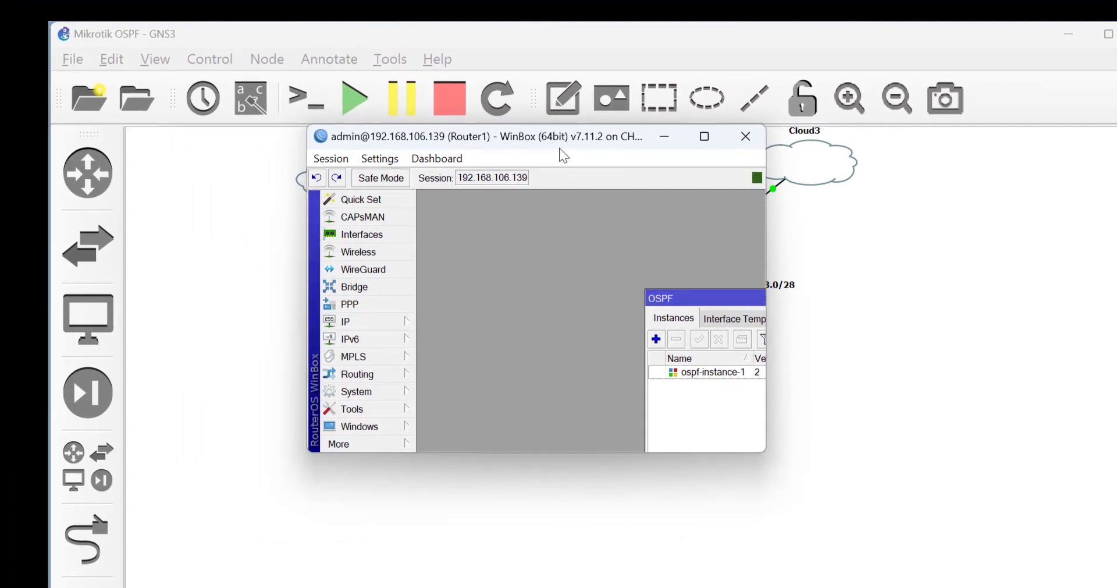
pyautogui.moveTo(559, 149); pyautogui.dragTo(847, 330)
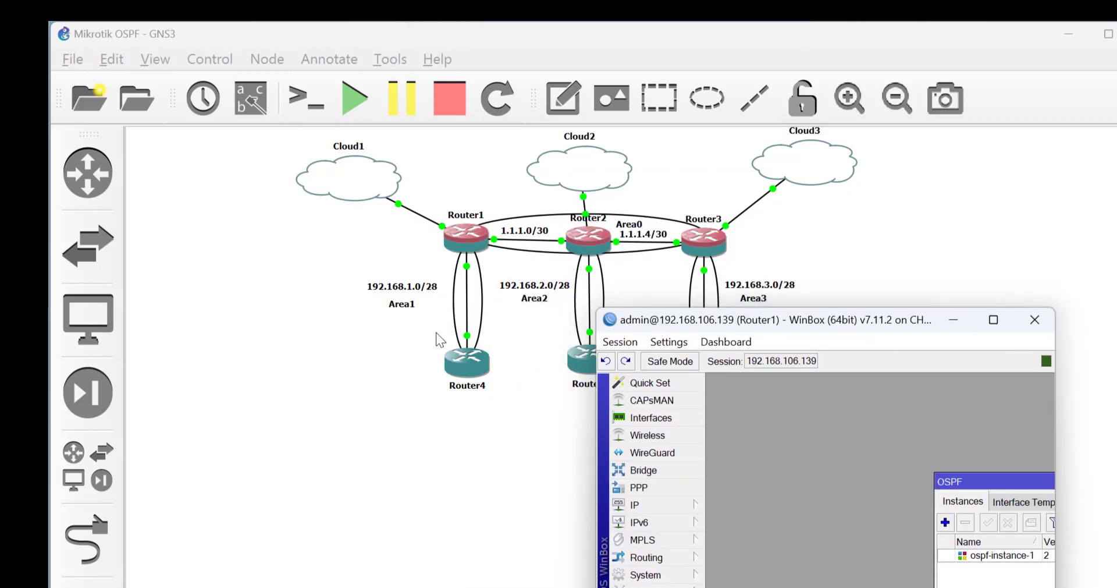
pyautogui.moveTo(787, 329); pyautogui.dragTo(566, 200)
pyautogui.click(774, 195)
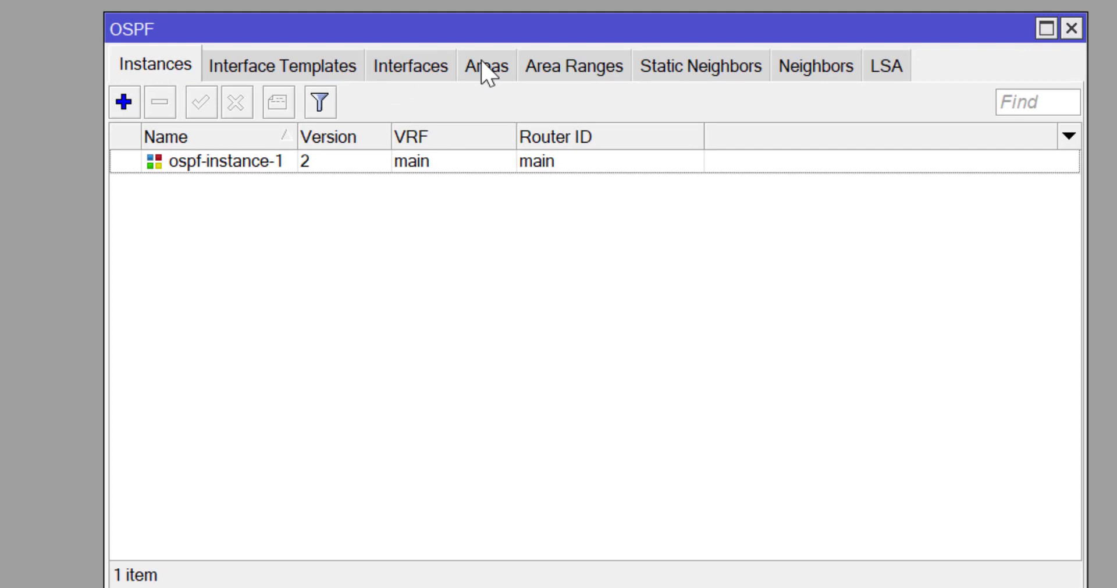
# Add the OSPF area ospf-area-0 to ospf-instance-1 with area ID 0.0.0.0 and type default.
pyautogui.click(477, 69)
pyautogui.click(121, 104)
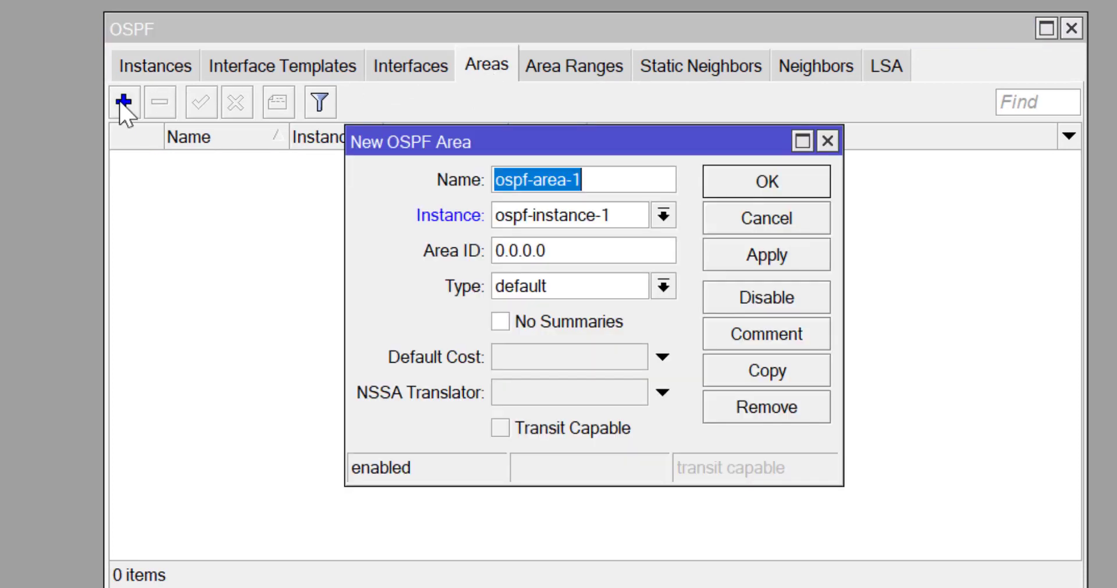
pyautogui.click(613, 187)
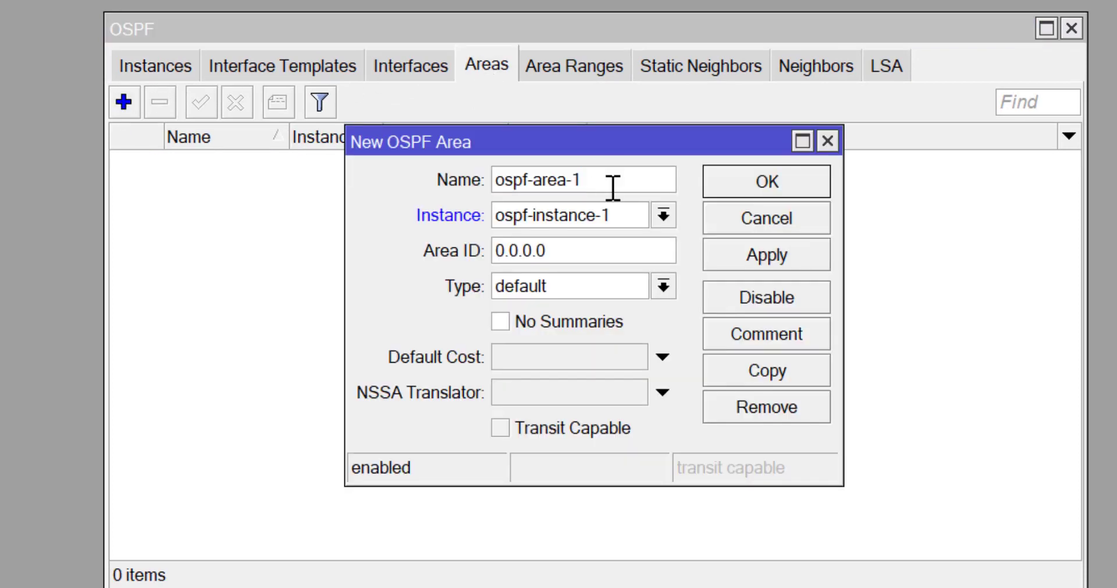
pyautogui.press('BackSpace')
pyautogui.click(760, 262)
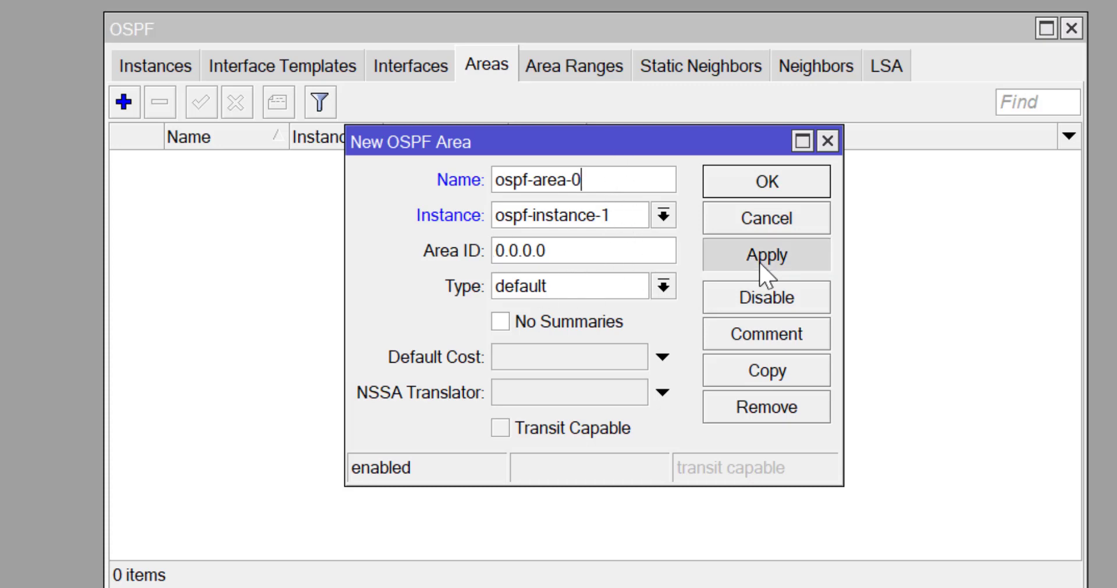
pyautogui.click(761, 182)
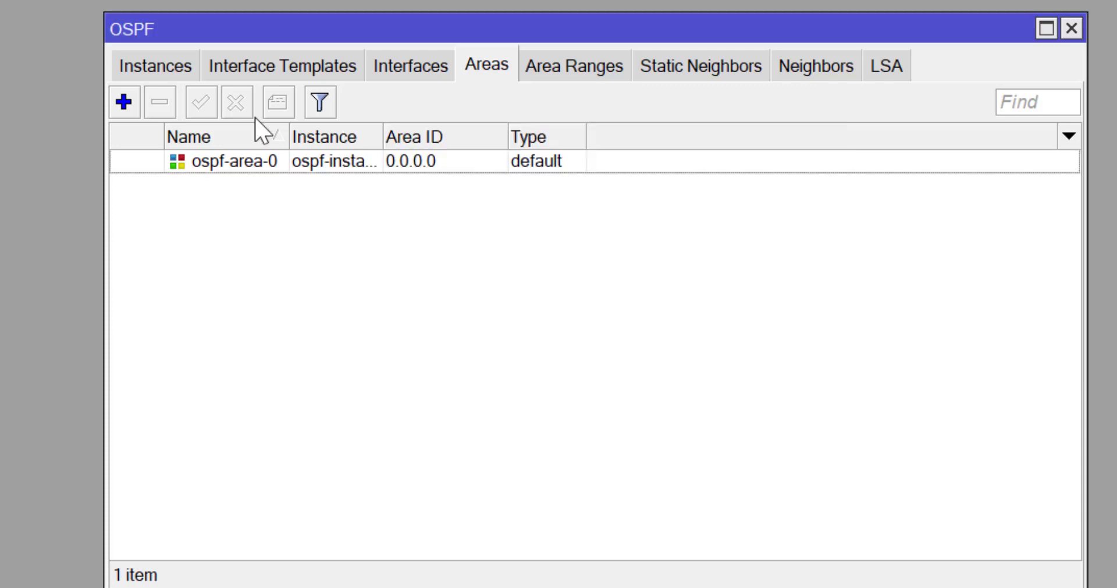
# Add a second OSPF area, ospf-area-1, to ospf-instance-1 with area ID 0.0.0.1 and type default.
pyautogui.click(122, 105)
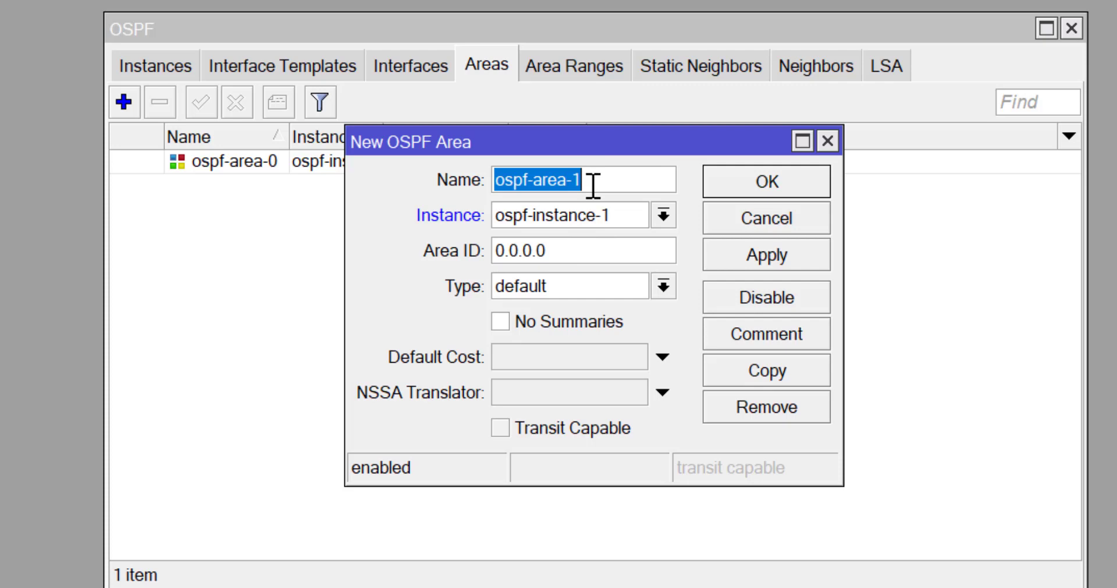
pyautogui.click(565, 256)
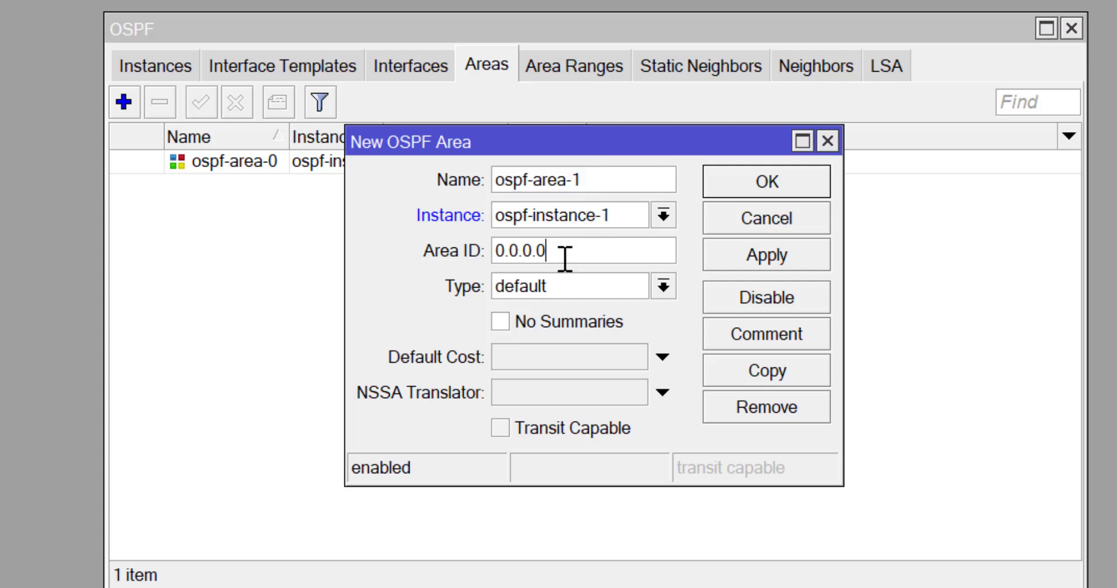
pyautogui.press('BackSpace')
pyautogui.write('1')
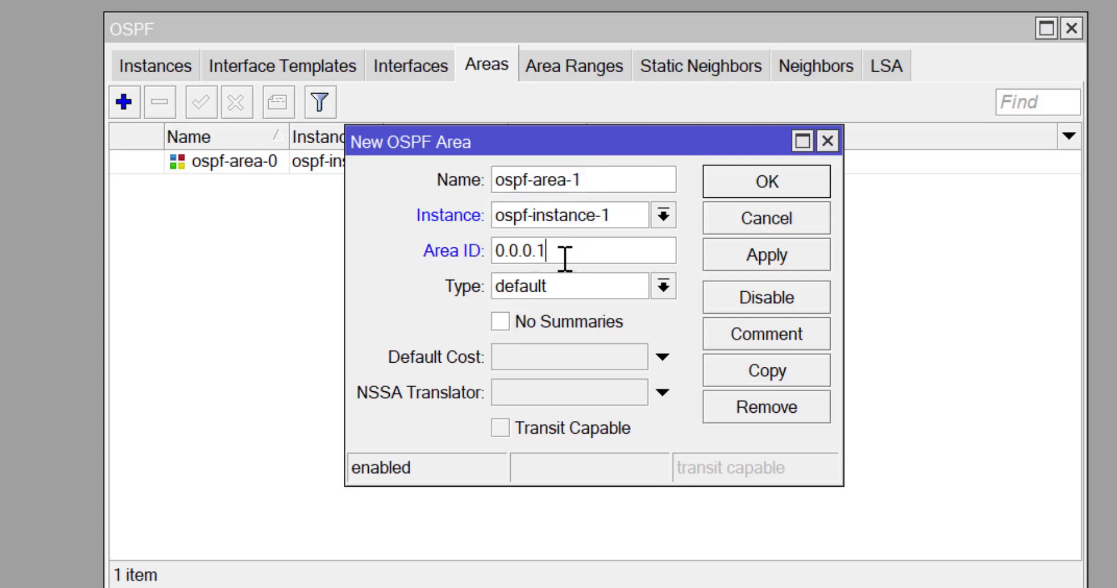
pyautogui.click(783, 259)
pyautogui.click(781, 187)
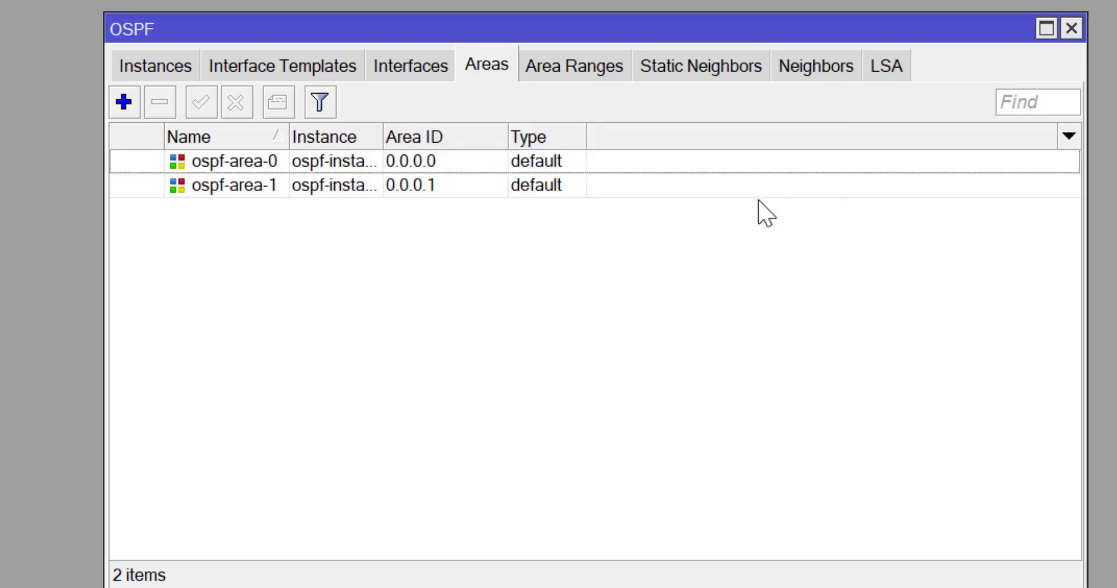
# Add an OSPF interface template for ether1 in ospf-area-0 with network 1.1.1.0/30 and network type ptp, consulting the topology diagram.
pyautogui.click(265, 78)
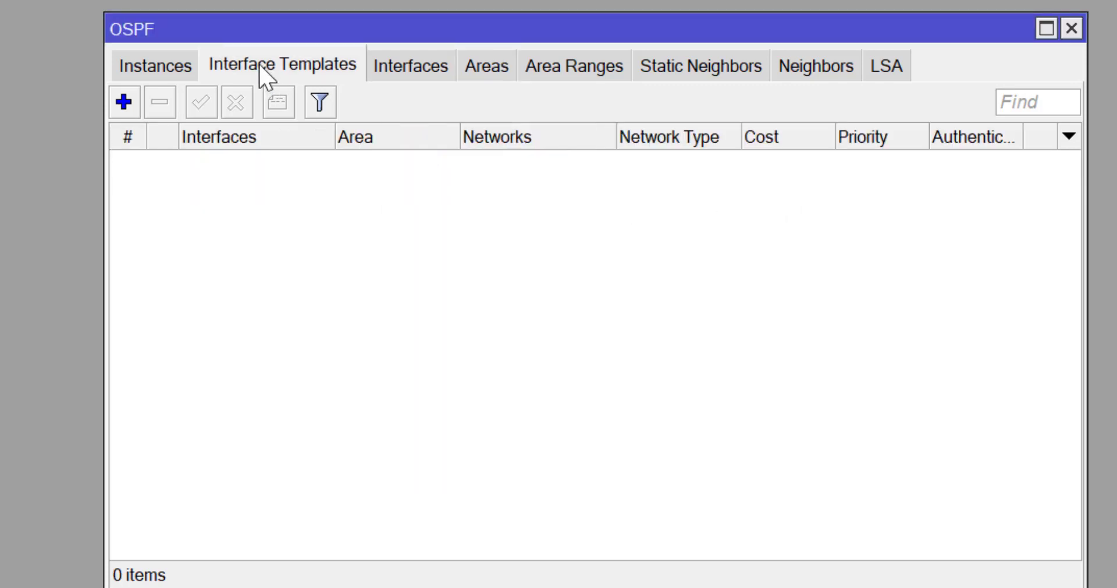
pyautogui.click(123, 103)
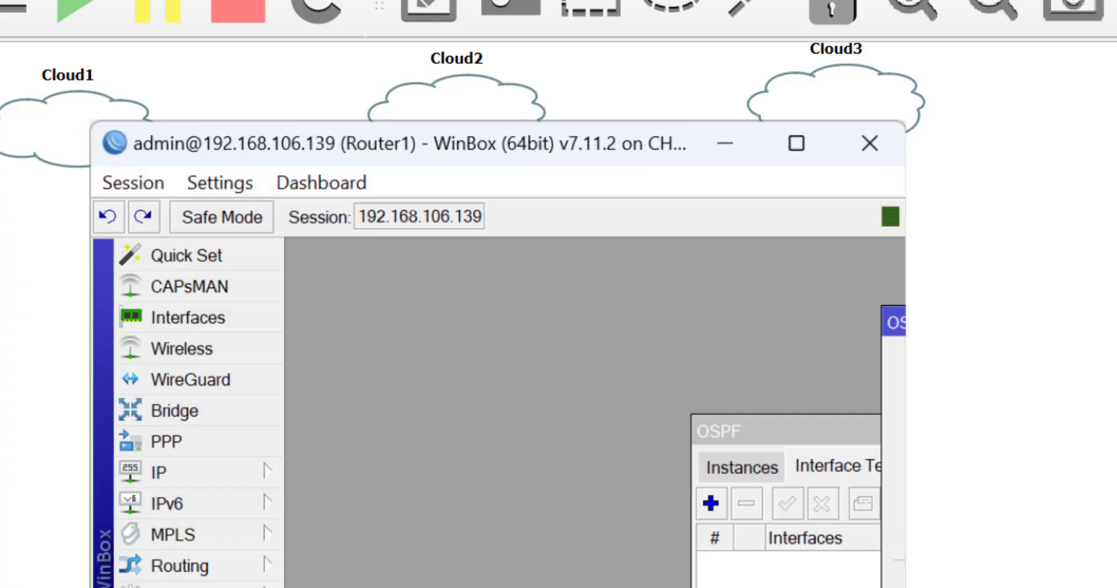
pyautogui.moveTo(554, 186); pyautogui.dragTo(612, 505)
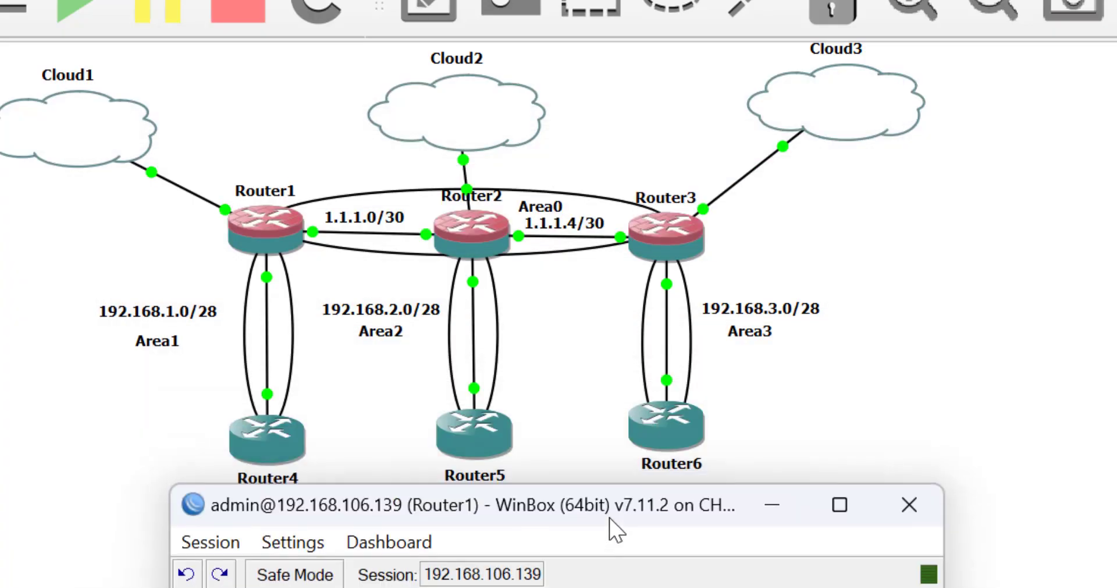
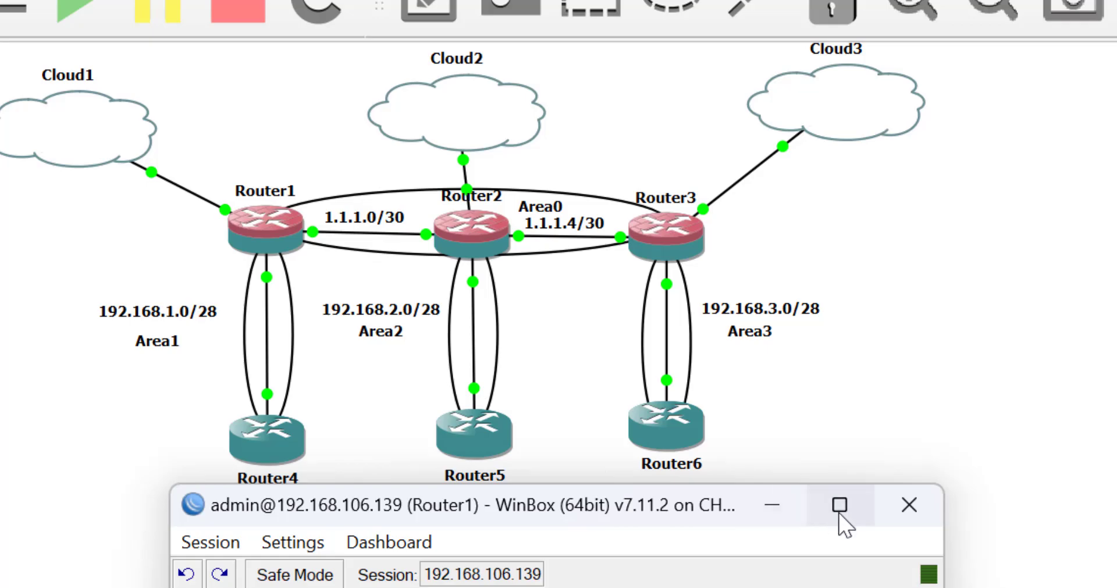
pyautogui.click(839, 505)
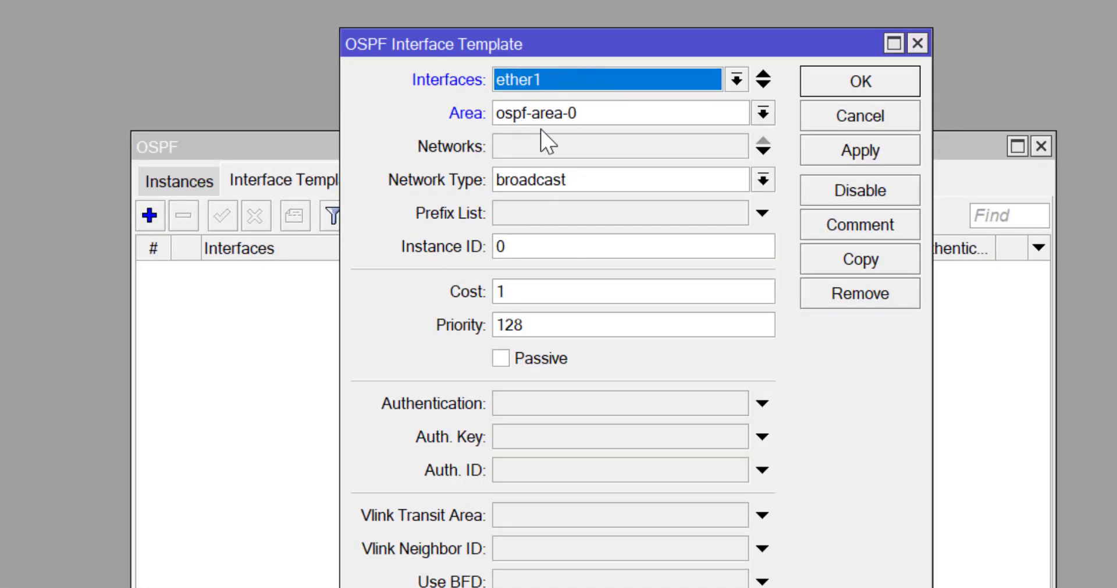
pyautogui.click(517, 148)
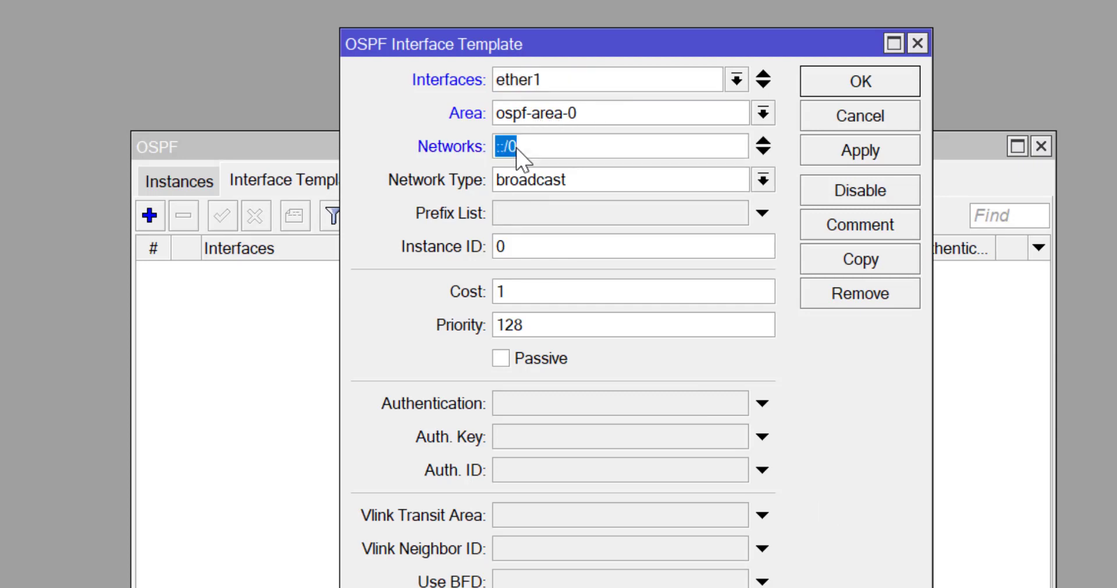
pyautogui.write('1.1.1.')
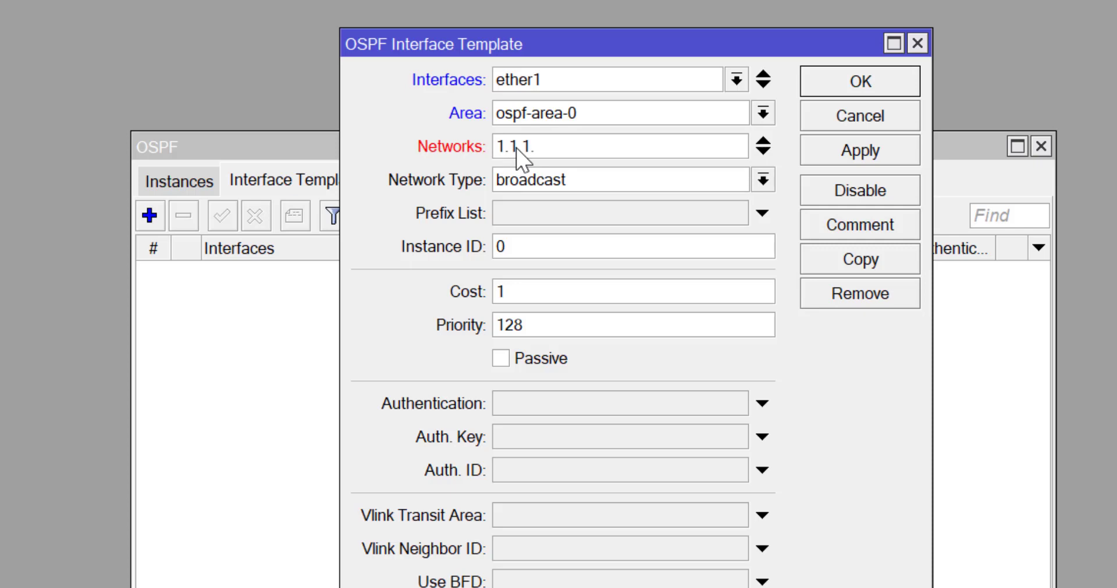
pyautogui.write('0/30')
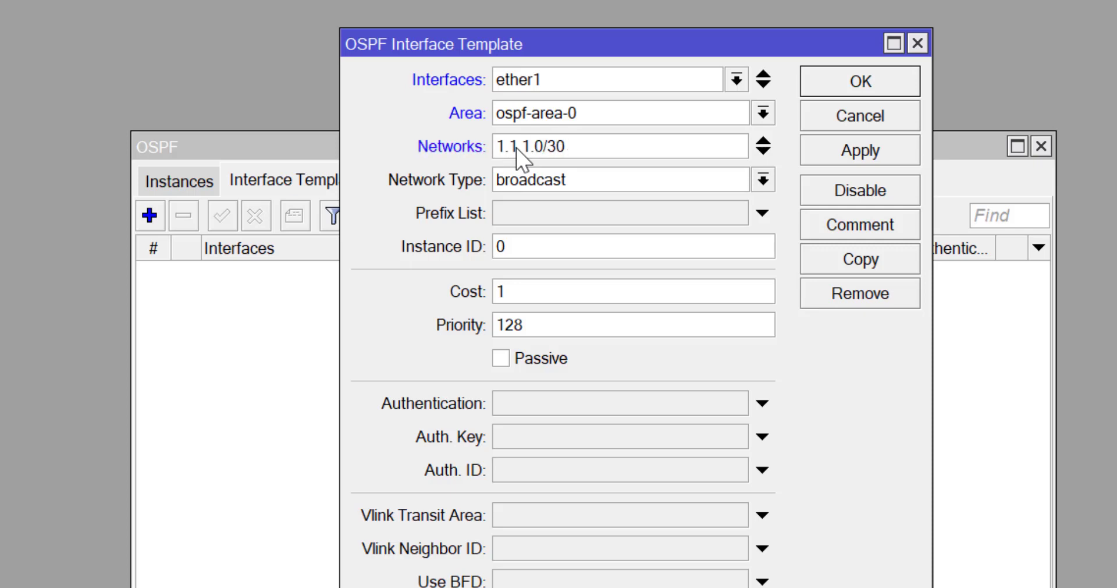
pyautogui.click(763, 181)
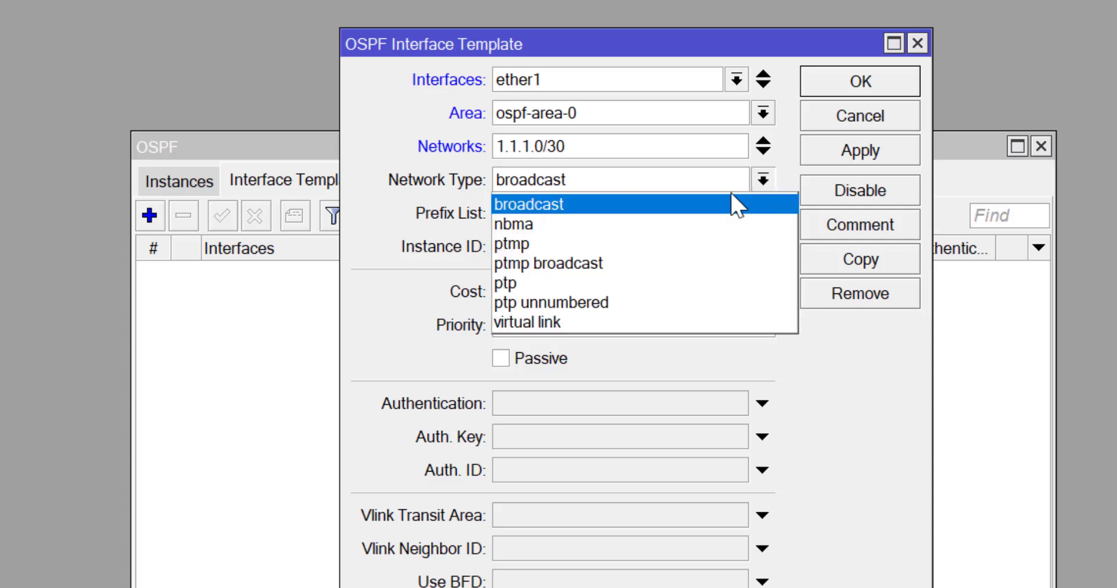
pyautogui.click(529, 284)
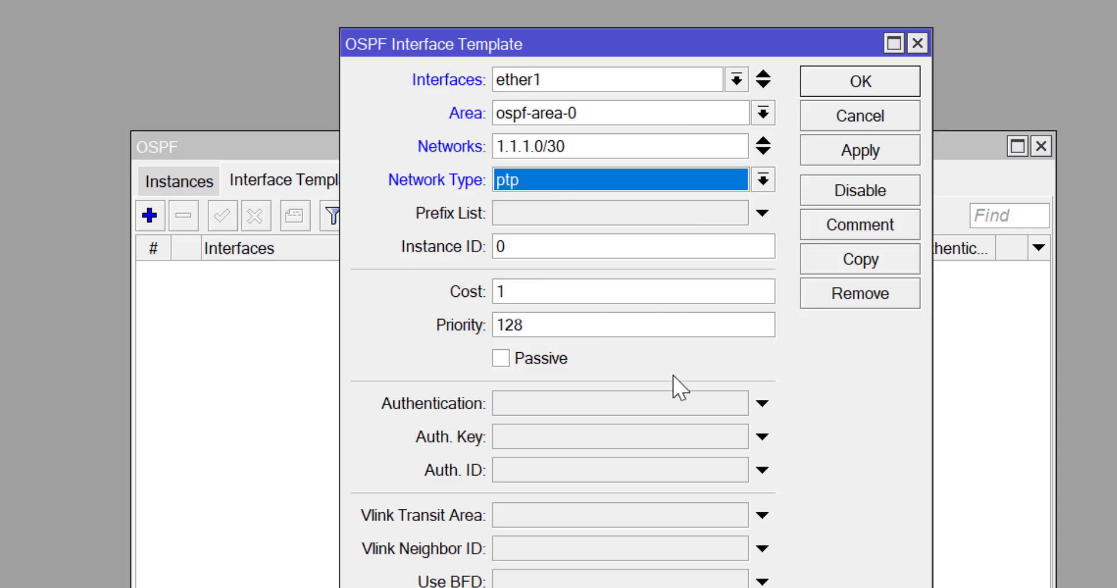
pyautogui.click(842, 153)
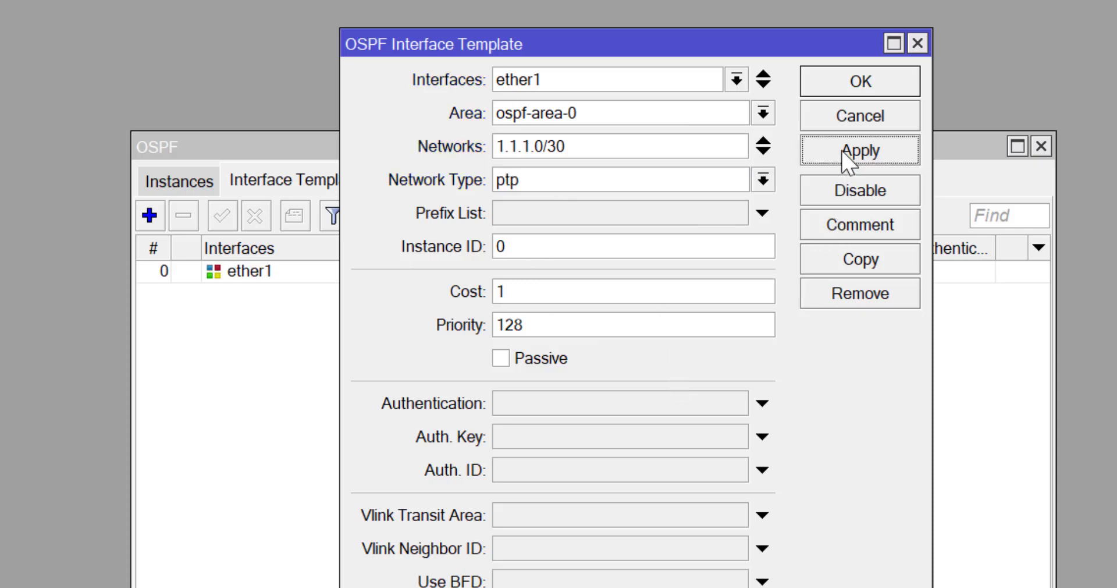
pyautogui.click(861, 85)
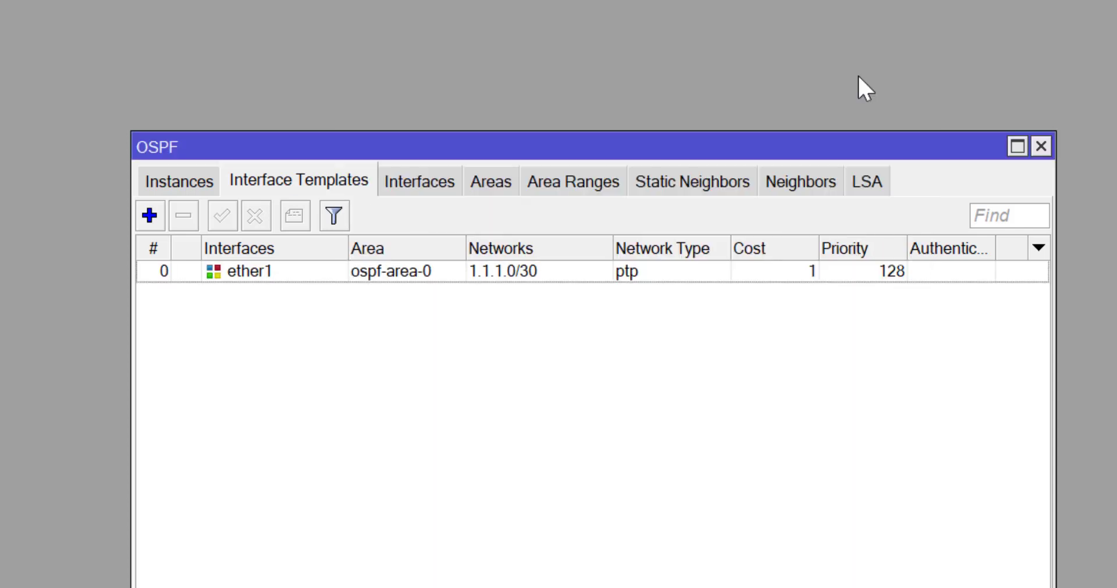
# Add an OSPF interface template for ether2 in ospf-area-1 with network 192.168.1.0/28.
pyautogui.click(150, 222)
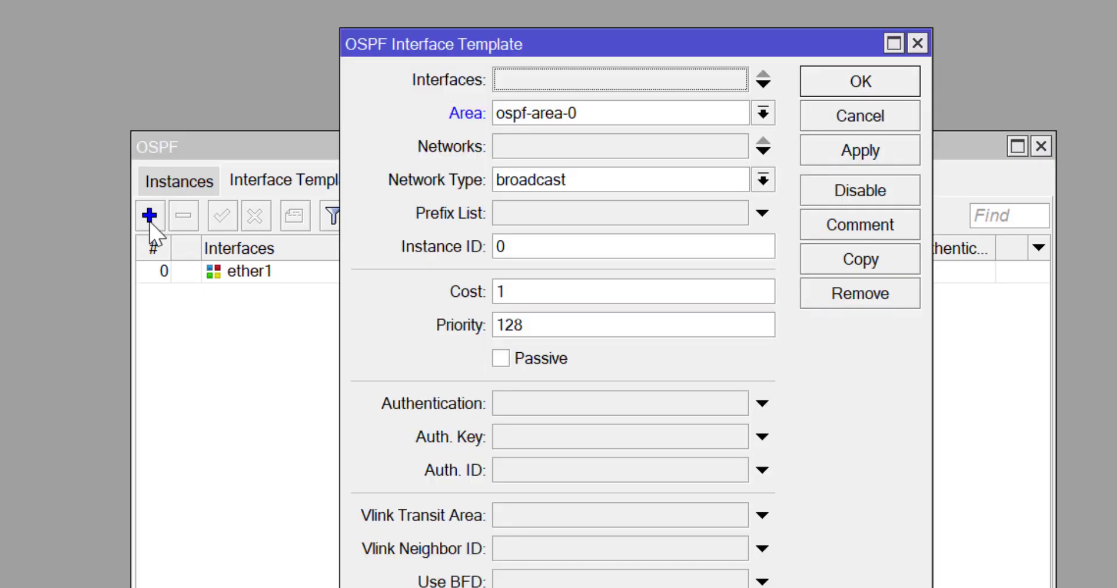
pyautogui.click(562, 83)
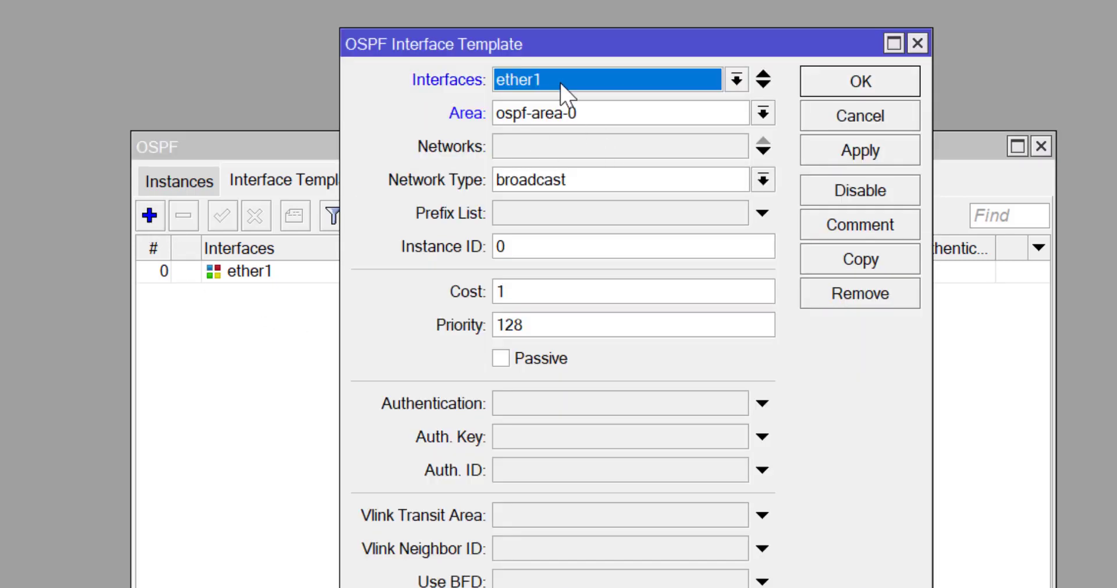
pyautogui.click(736, 81)
pyautogui.click(515, 169)
pyautogui.click(763, 113)
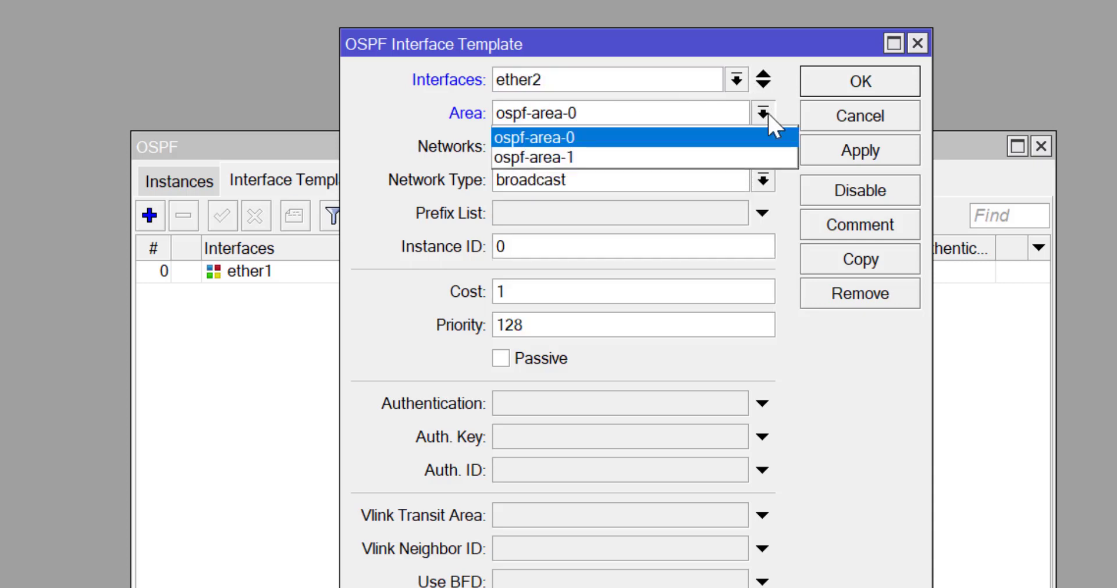
pyautogui.click(574, 155)
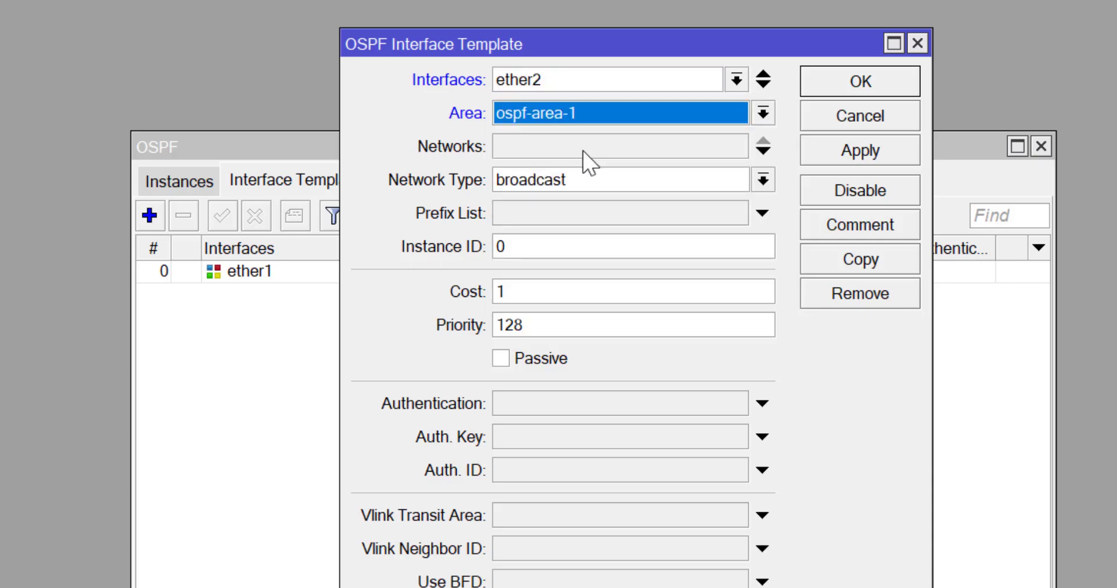
pyautogui.click(568, 149)
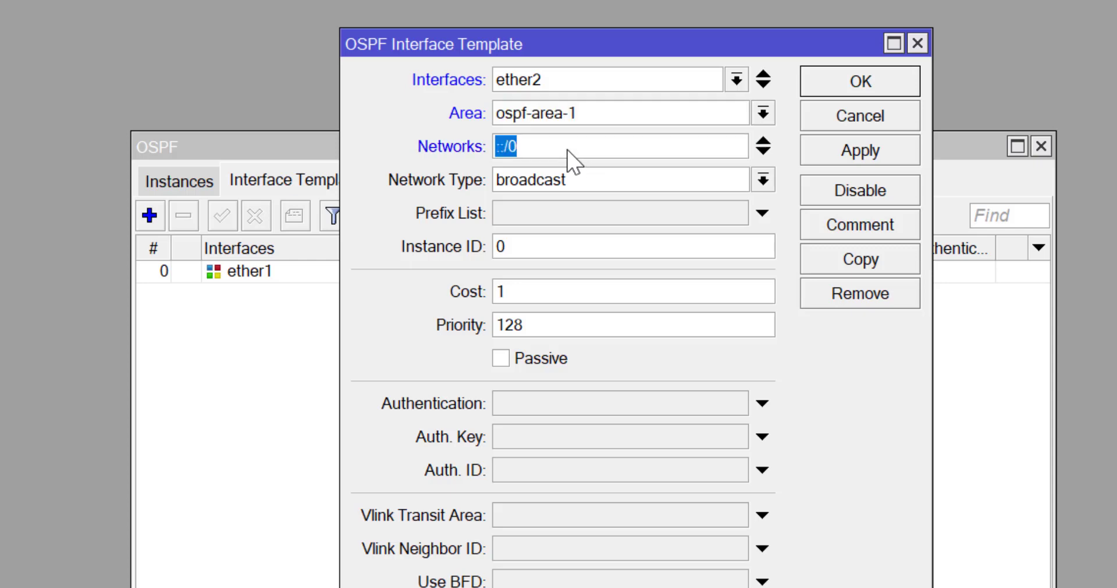
pyautogui.write('192.168')
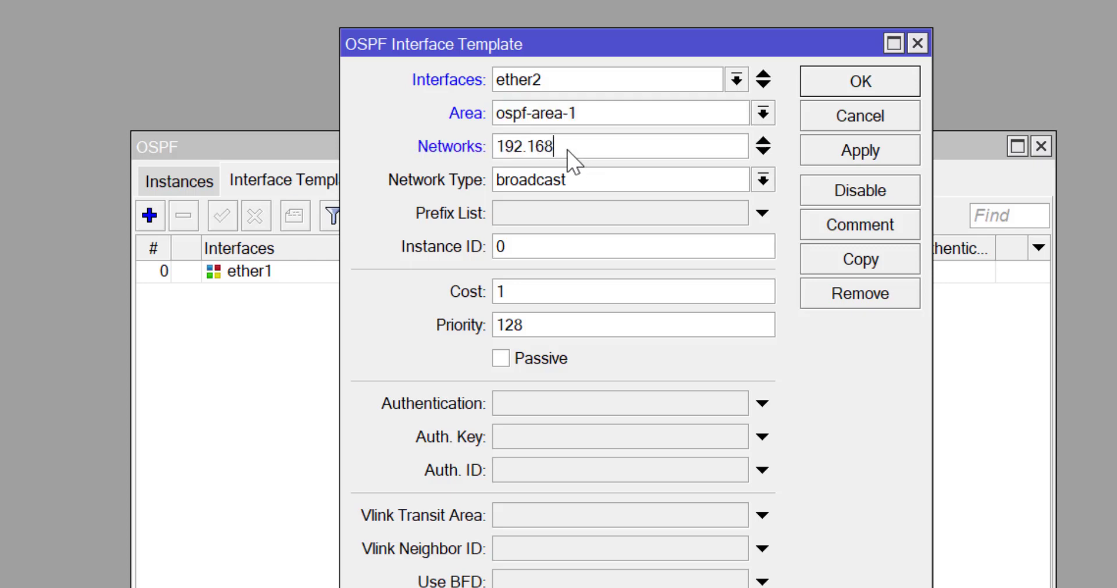
pyautogui.write('.1.0/28')
pyautogui.click(858, 150)
pyautogui.click(857, 88)
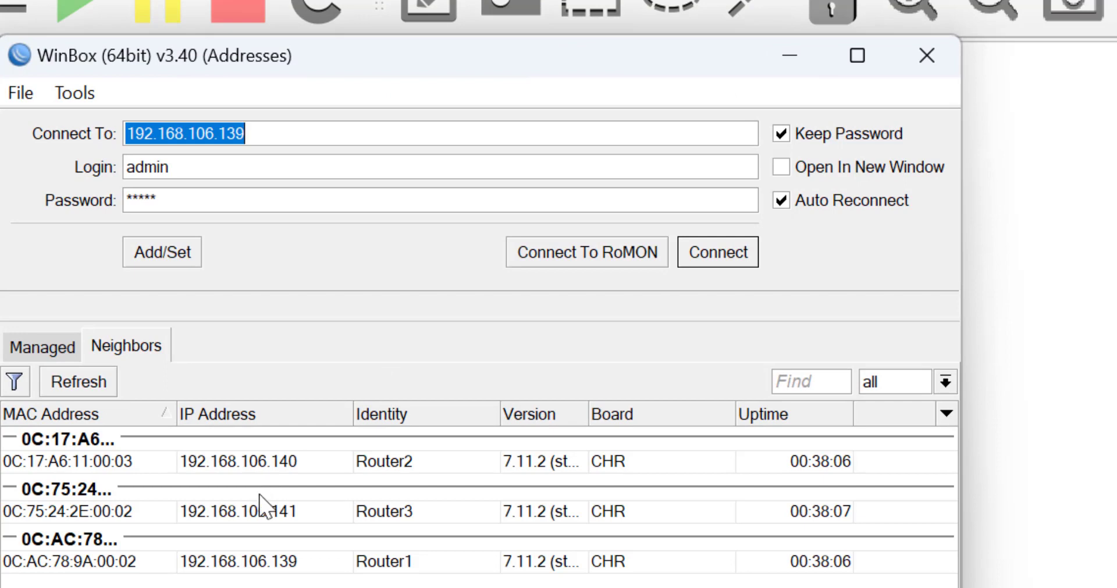
# Connect WinBox to Router2 at 192.168.106.140 and add the OSPF instance ospf-instance-1 with version 2, VRF main and router ID main.
pyautogui.click(257, 462)
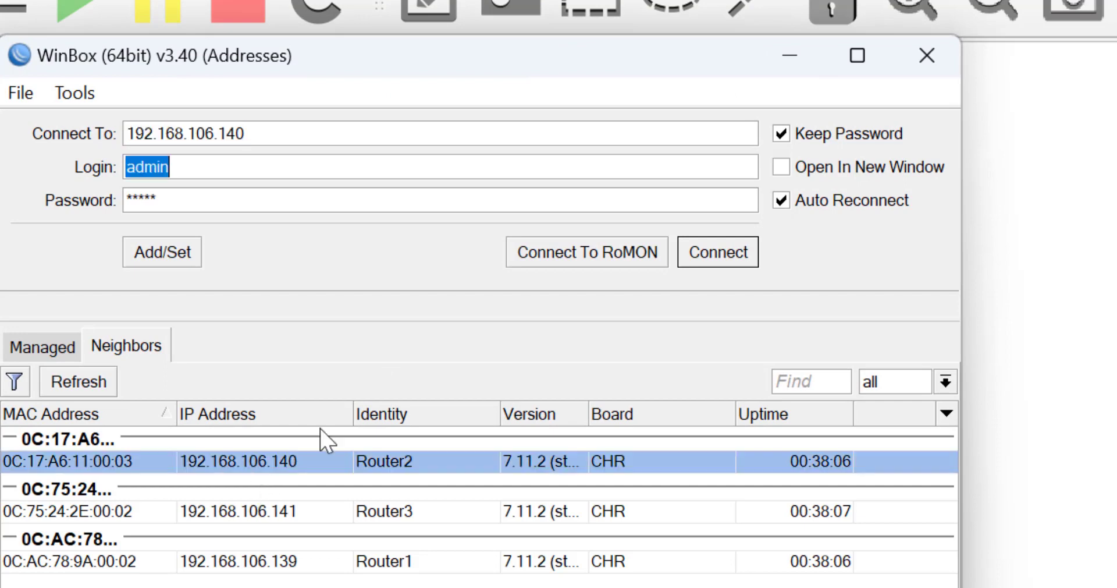
pyautogui.click(711, 257)
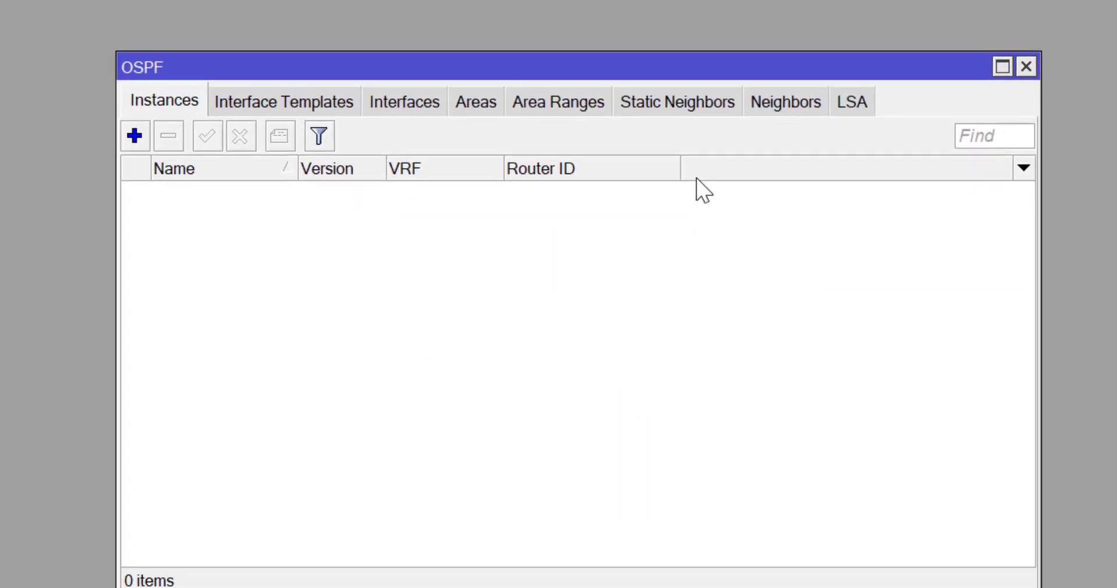
pyautogui.click(134, 136)
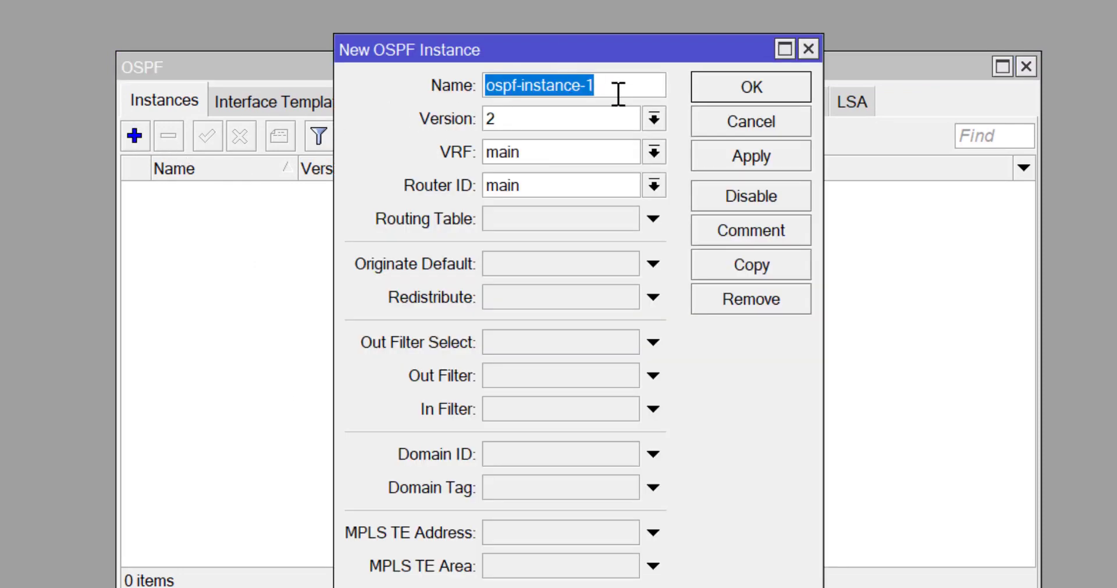
pyautogui.click(757, 164)
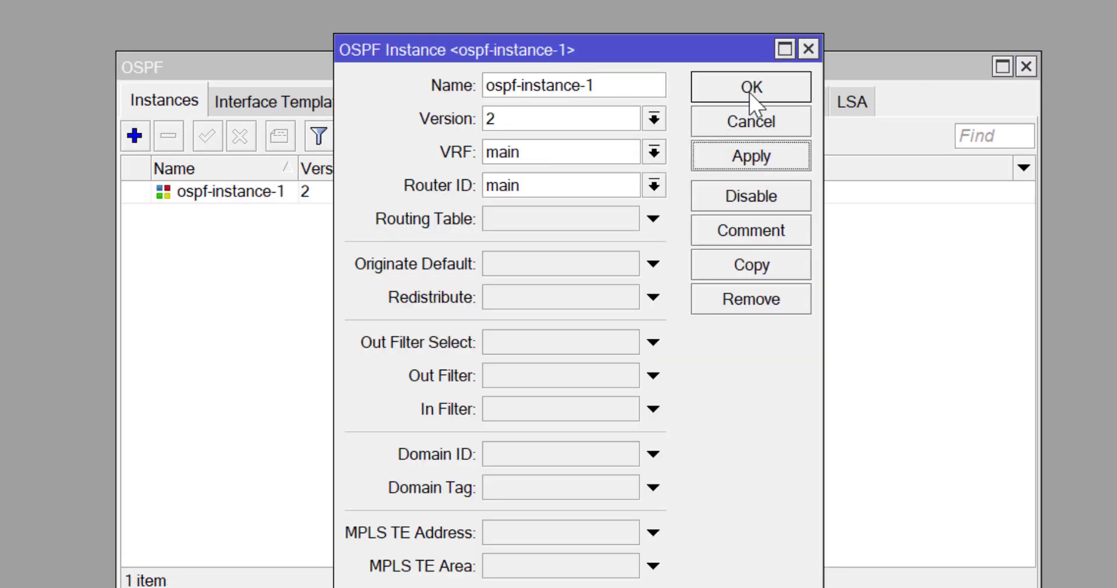
pyautogui.click(751, 87)
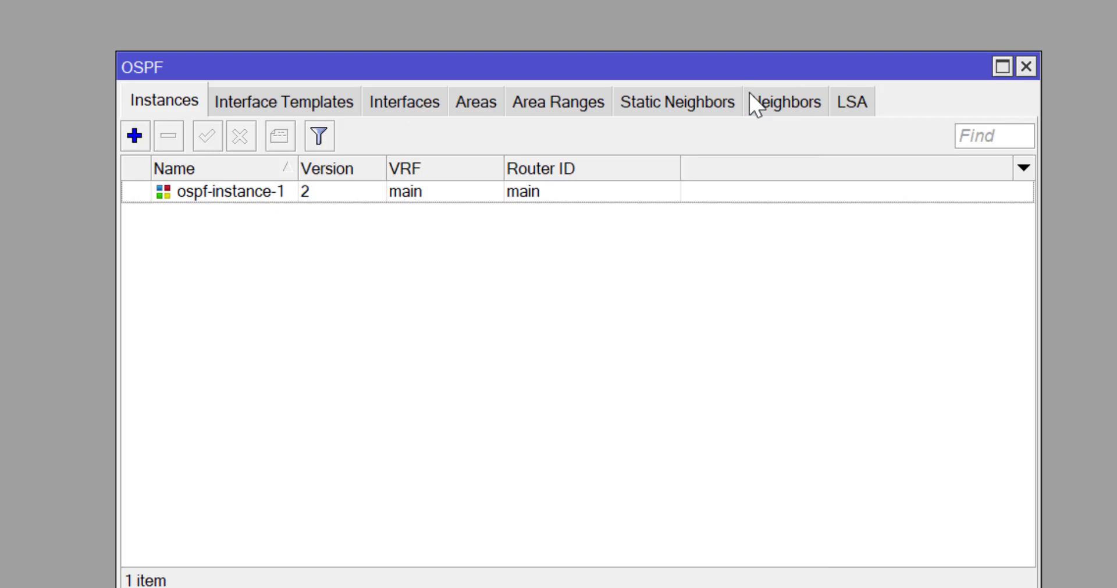
# Add the OSPF area ospf-area-0 to ospf-instance-1 on Router2 with area ID 0.0.0.0 and type default.
pyautogui.click(476, 104)
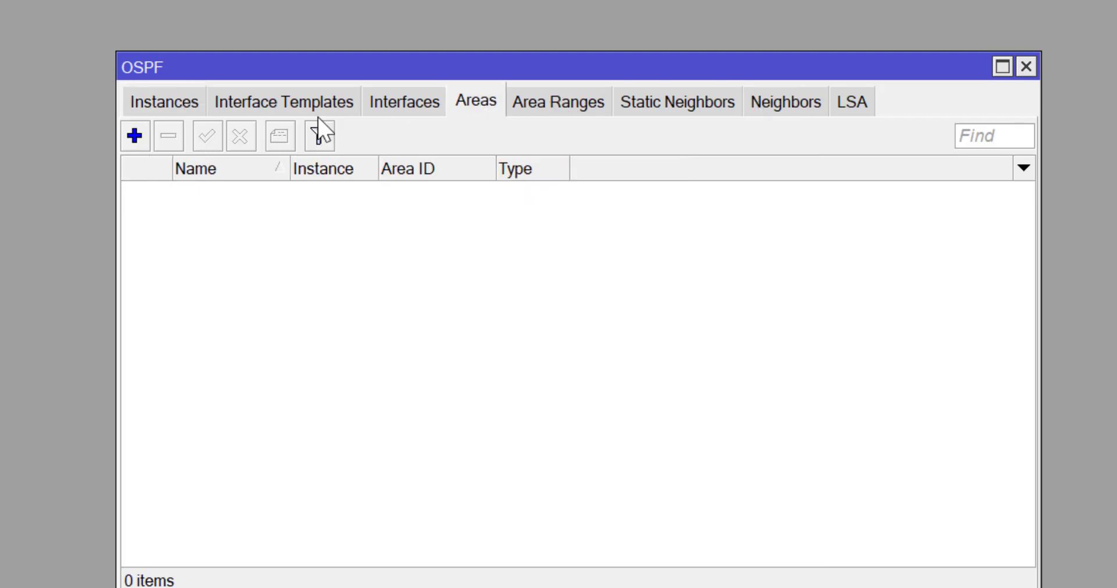
pyautogui.click(132, 139)
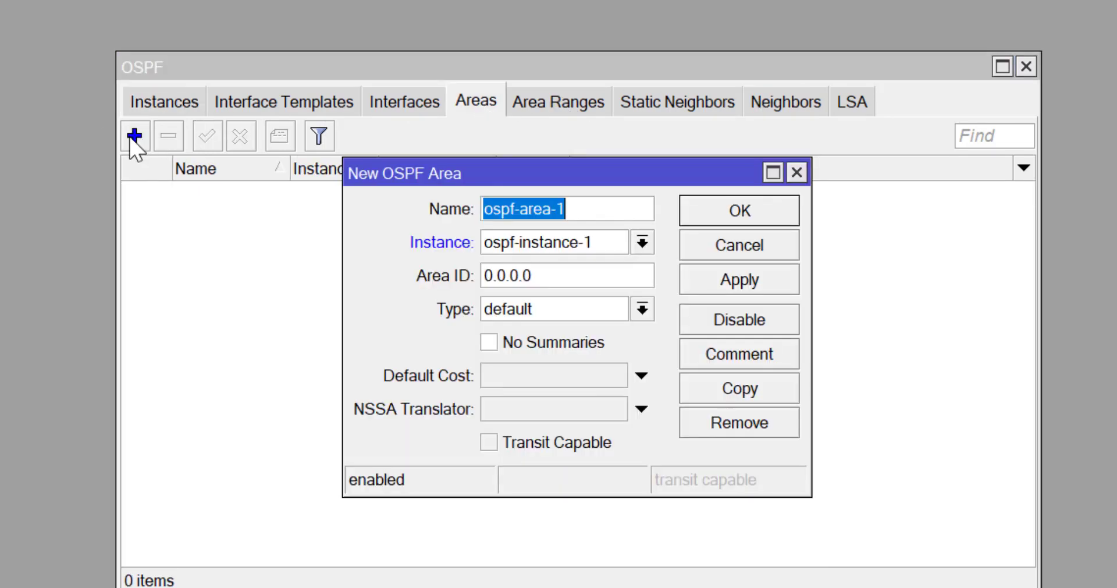
pyautogui.click(573, 210)
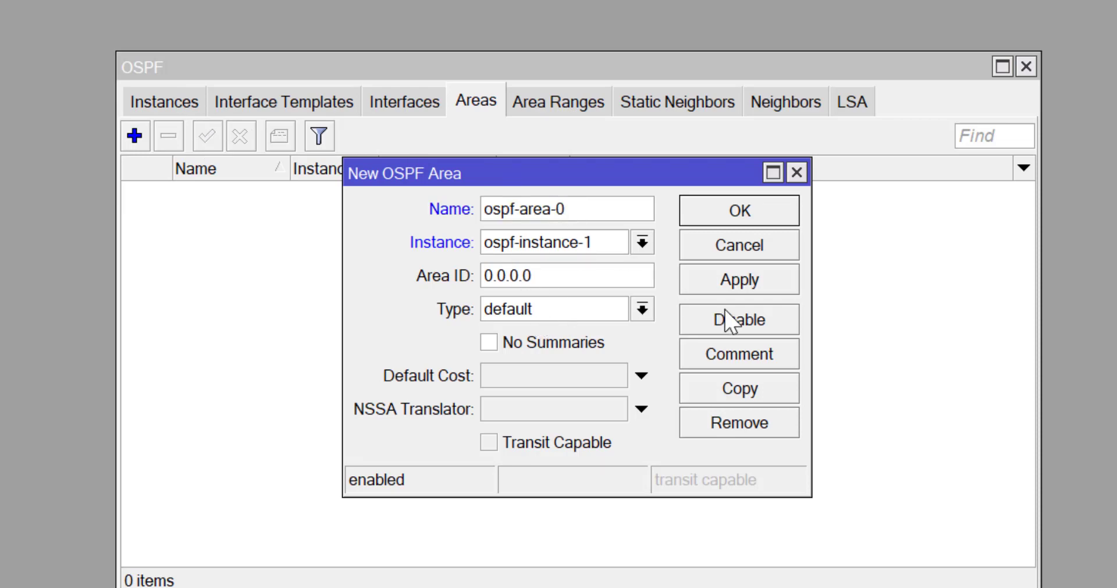
pyautogui.click(756, 276)
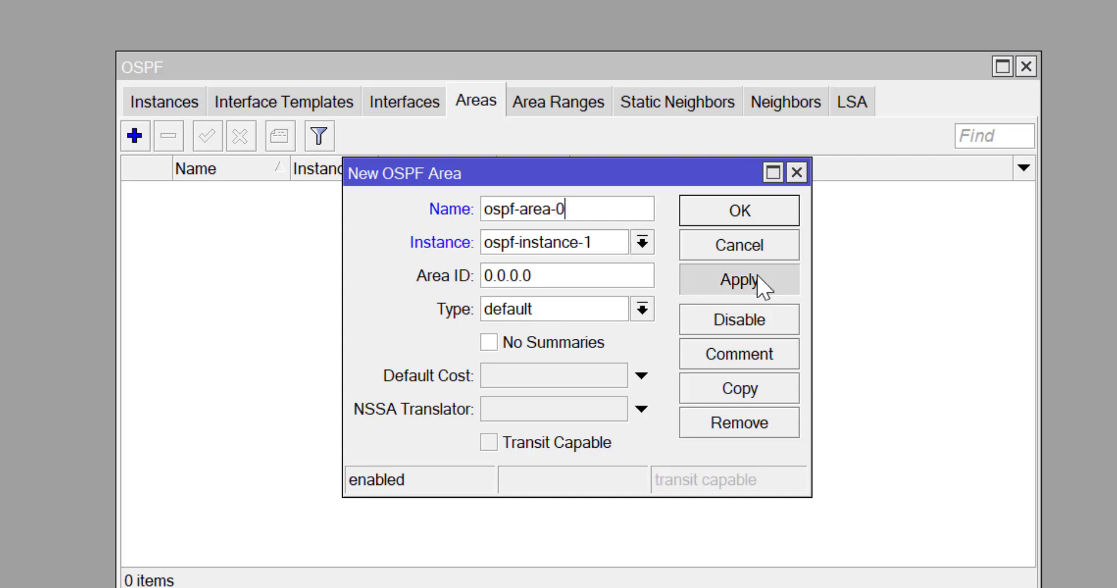
pyautogui.click(748, 212)
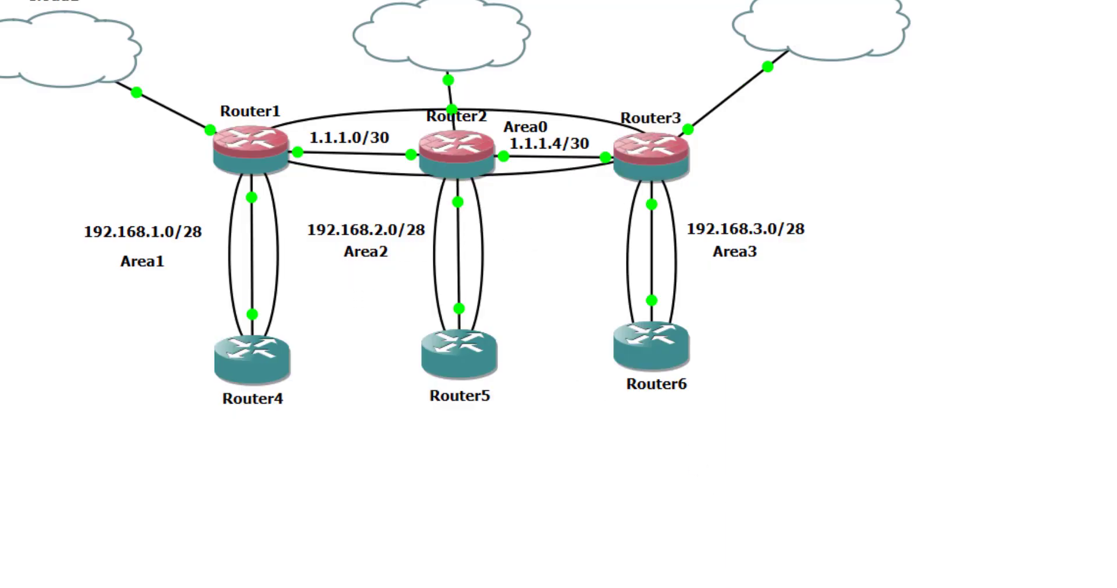
# Add a second OSPF area on Router2, ospf-area-2, to ospf-instance-1 with area ID 0.0.0.2 and type default.
pyautogui.moveTo(563, 587)
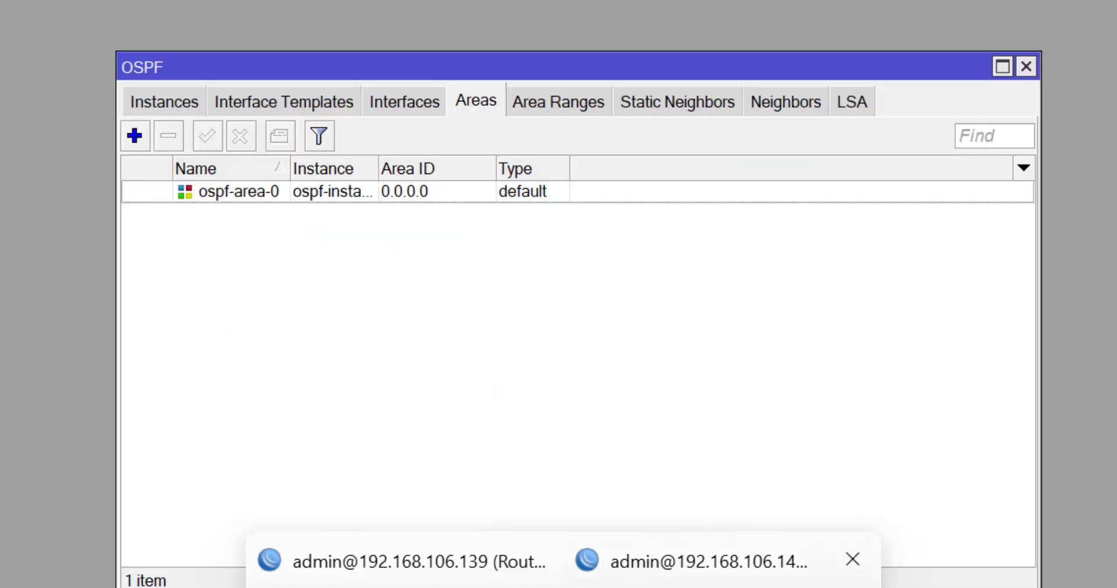
pyautogui.click(733, 562)
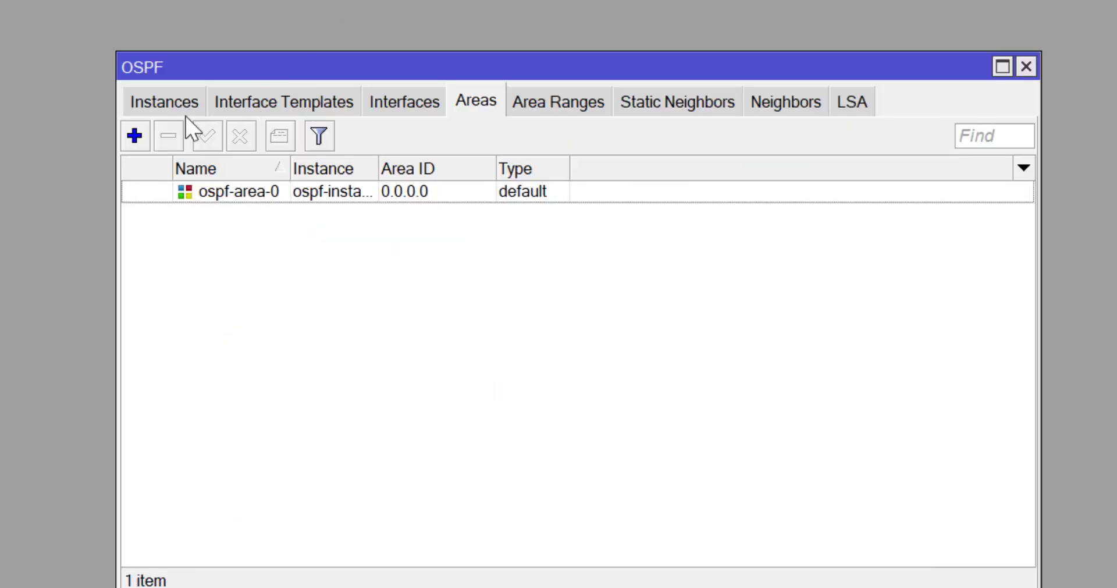
pyautogui.click(134, 140)
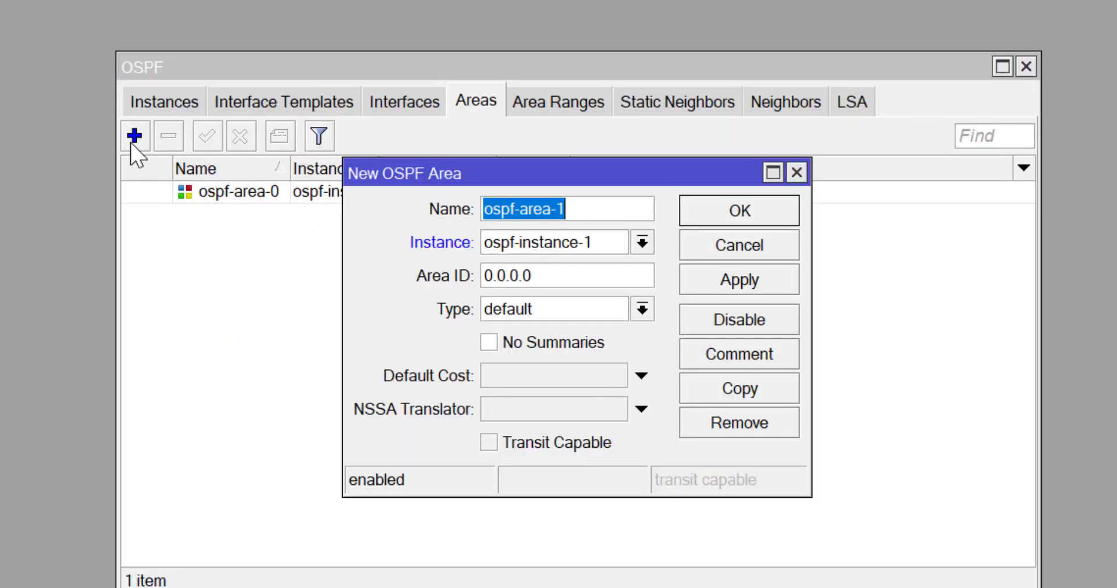
pyautogui.click(592, 211)
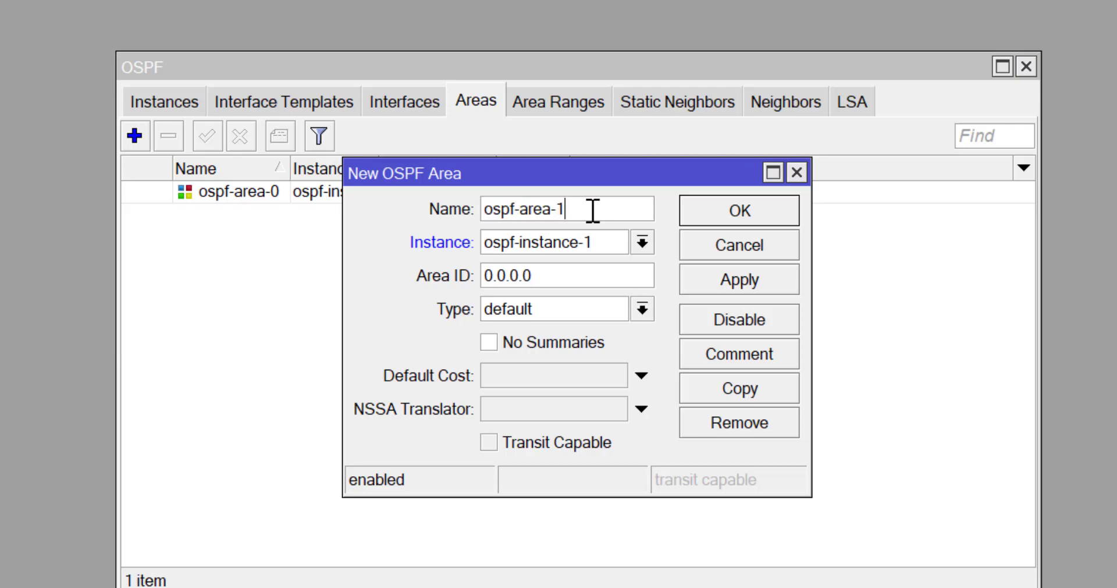
pyautogui.click(553, 279)
pyautogui.press('BackSpace')
pyautogui.write('2')
pyautogui.click(737, 283)
pyautogui.click(737, 215)
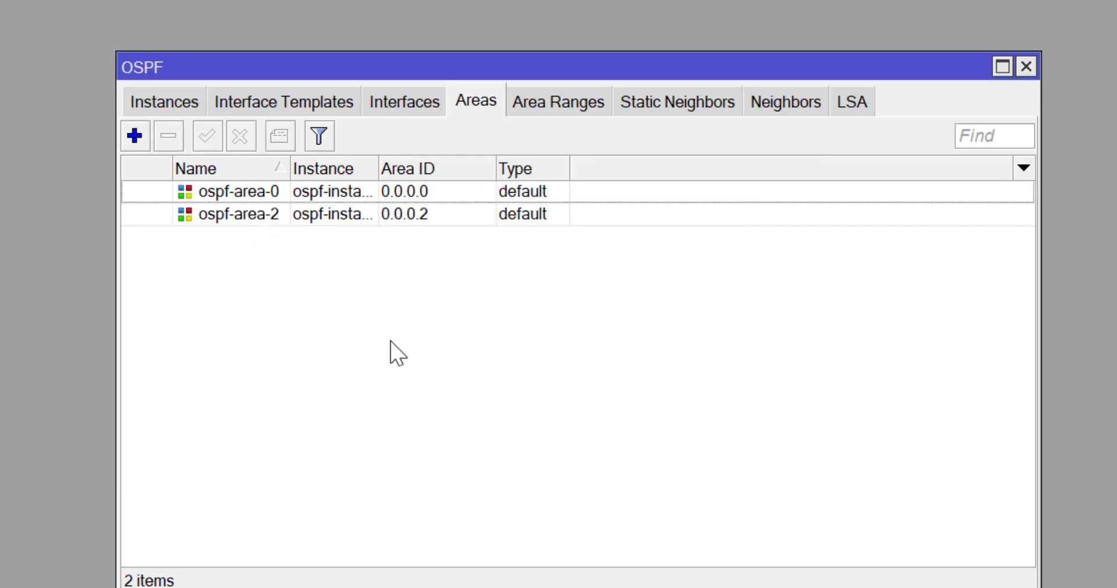
# Add an OSPF interface template on Router2 for ether1 in ospf-area-0 with network 1.1.1.0/30 and network type ptp.
pyautogui.click(285, 99)
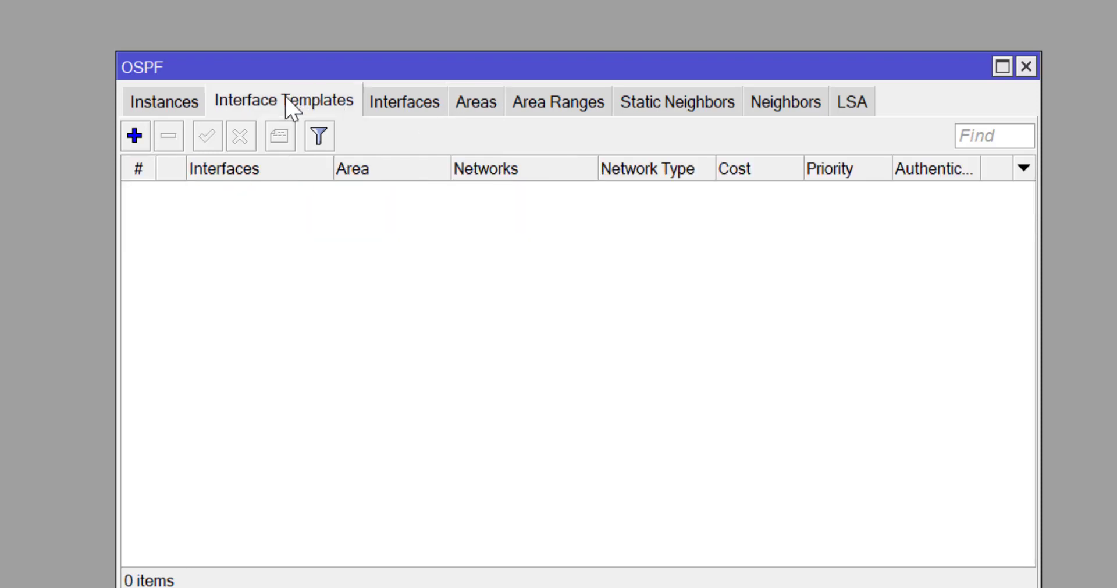
pyautogui.click(134, 138)
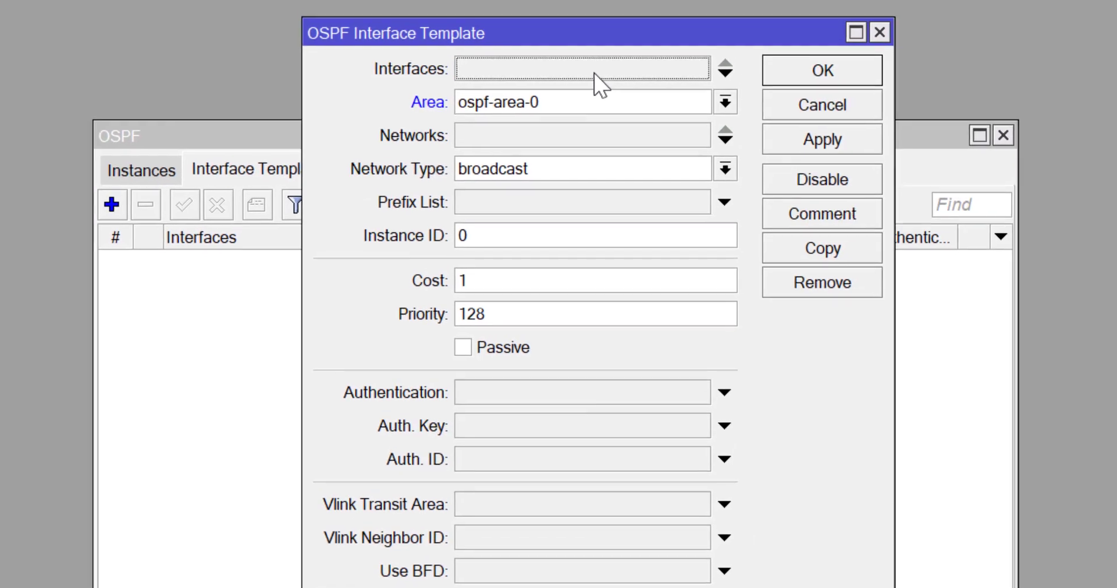
pyautogui.click(594, 73)
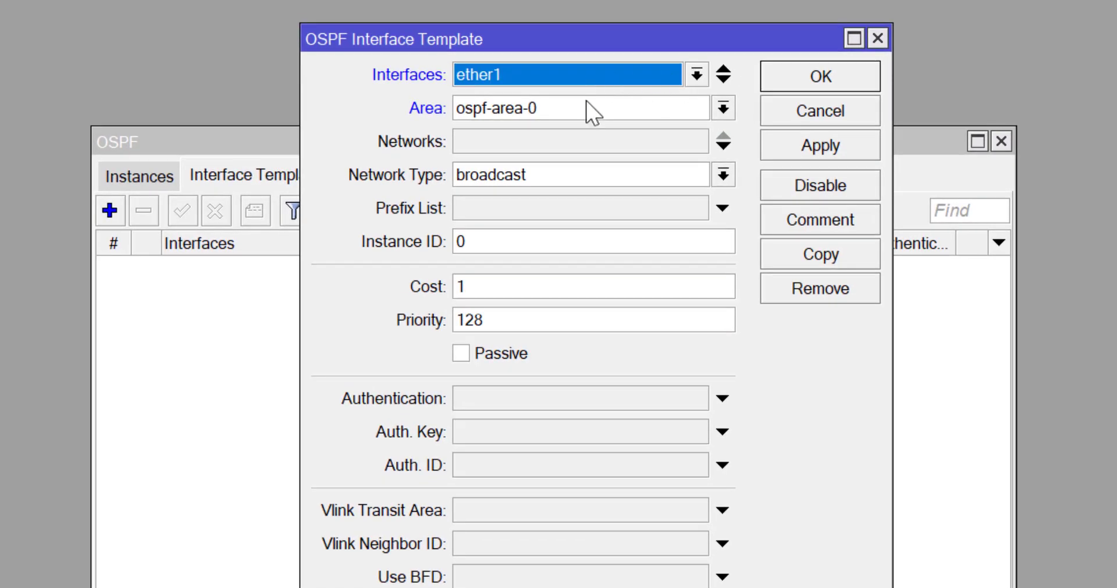
pyautogui.click(472, 149)
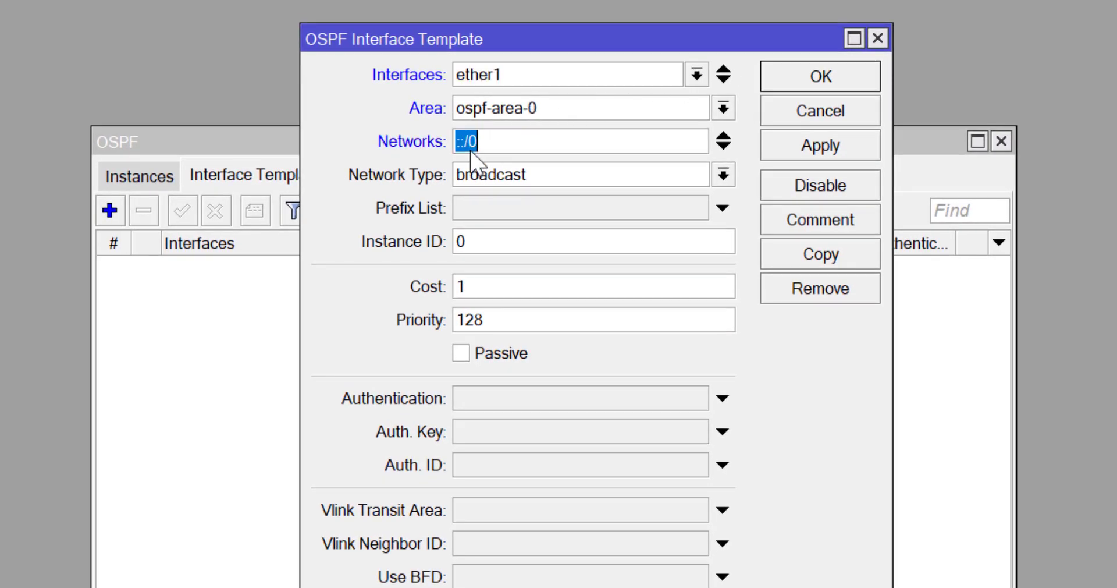
pyautogui.write('1.1')
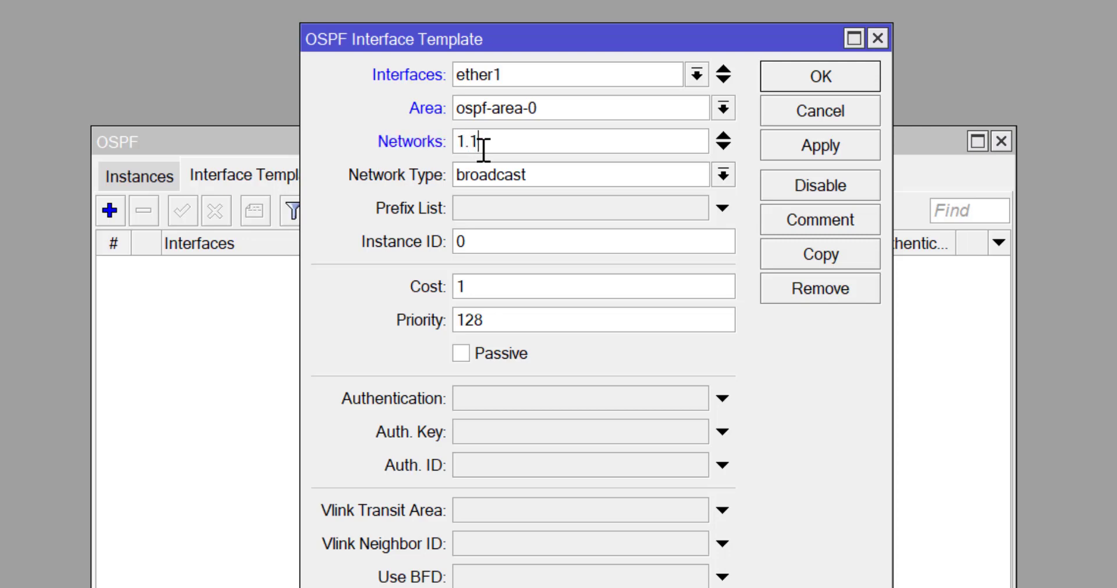
pyautogui.write('.1.0/30')
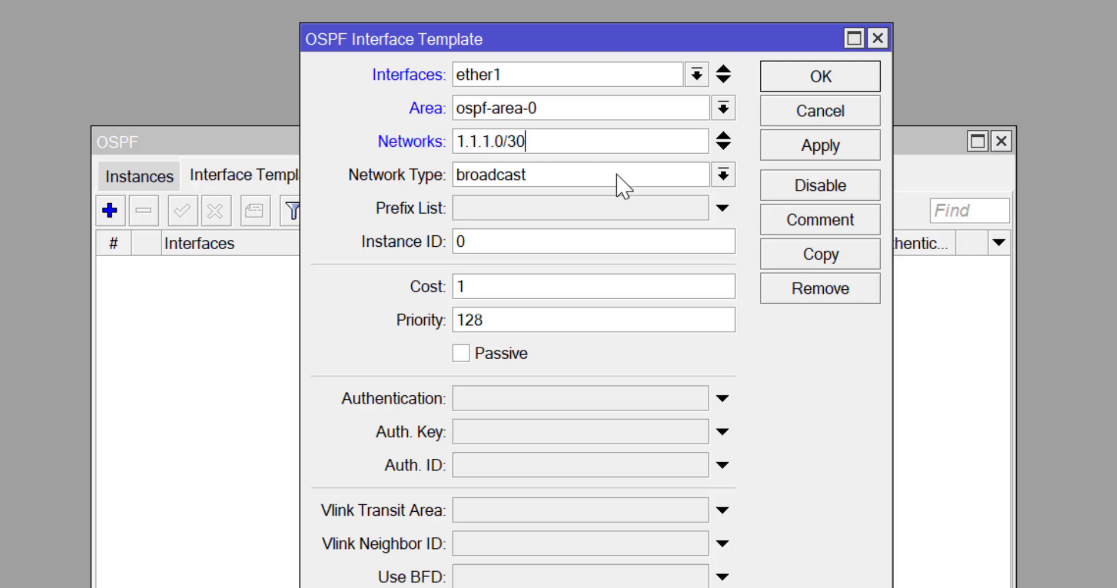
pyautogui.click(723, 175)
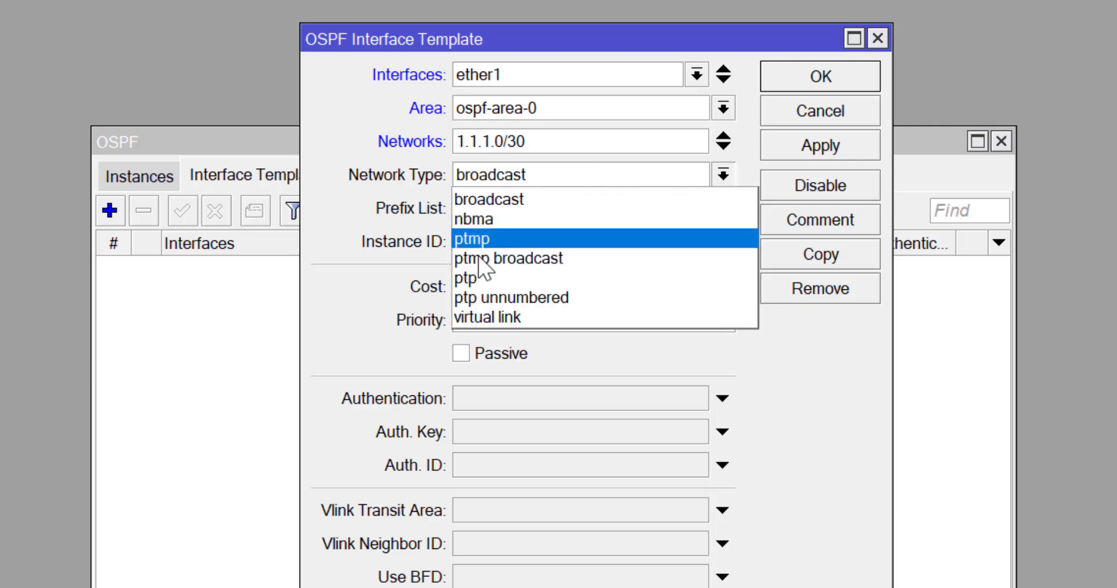
pyautogui.click(478, 278)
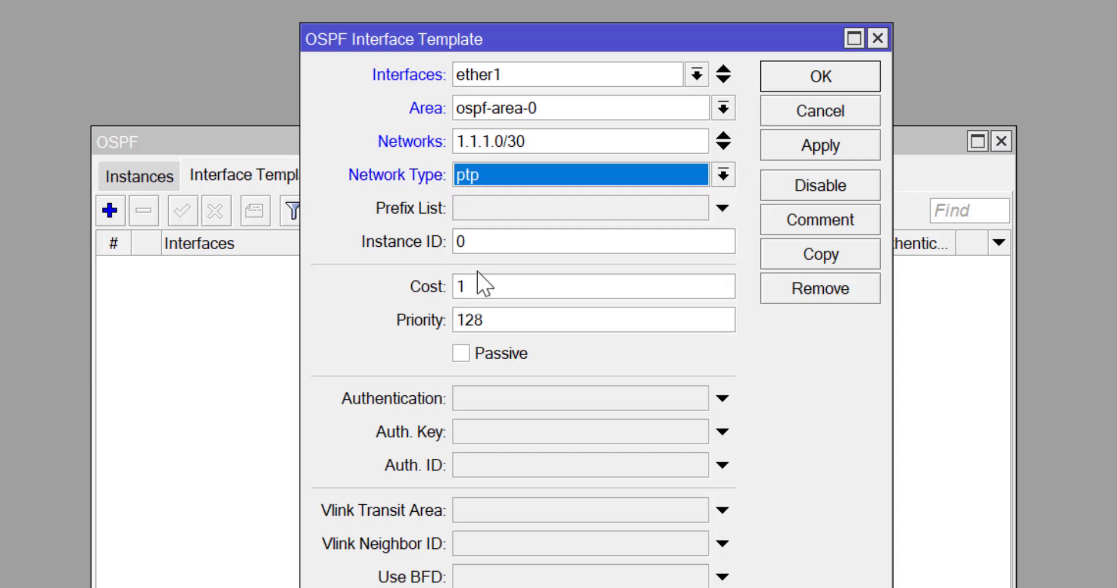
pyautogui.click(829, 151)
pyautogui.click(817, 81)
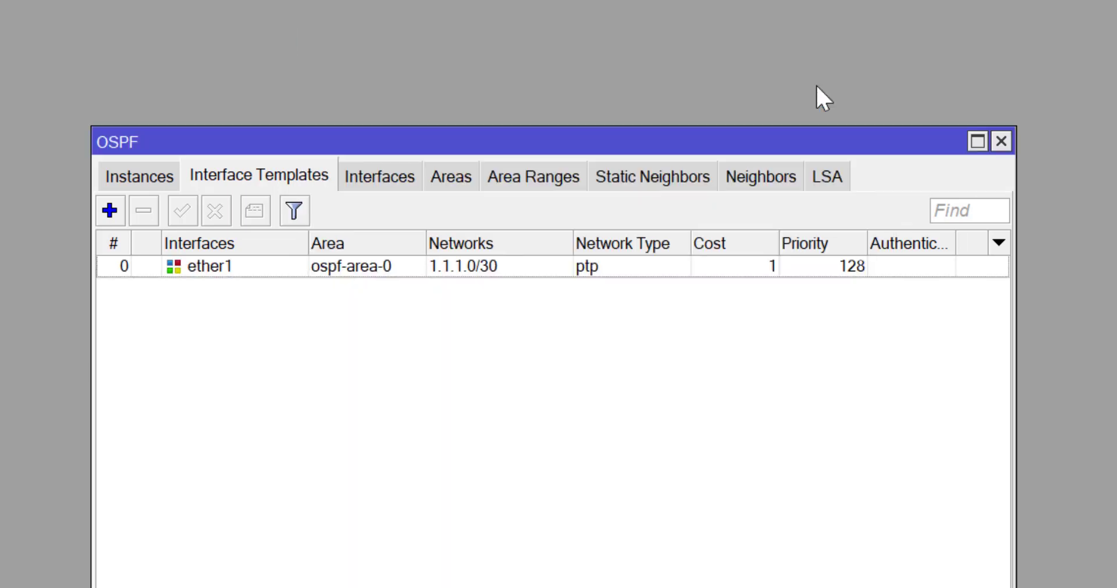
# Add an OSPF interface template for ether2 in ospf-area-0 with network 1.1.1.4/30 and network type ptp.
pyautogui.click(109, 211)
pyautogui.click(498, 77)
pyautogui.click(530, 87)
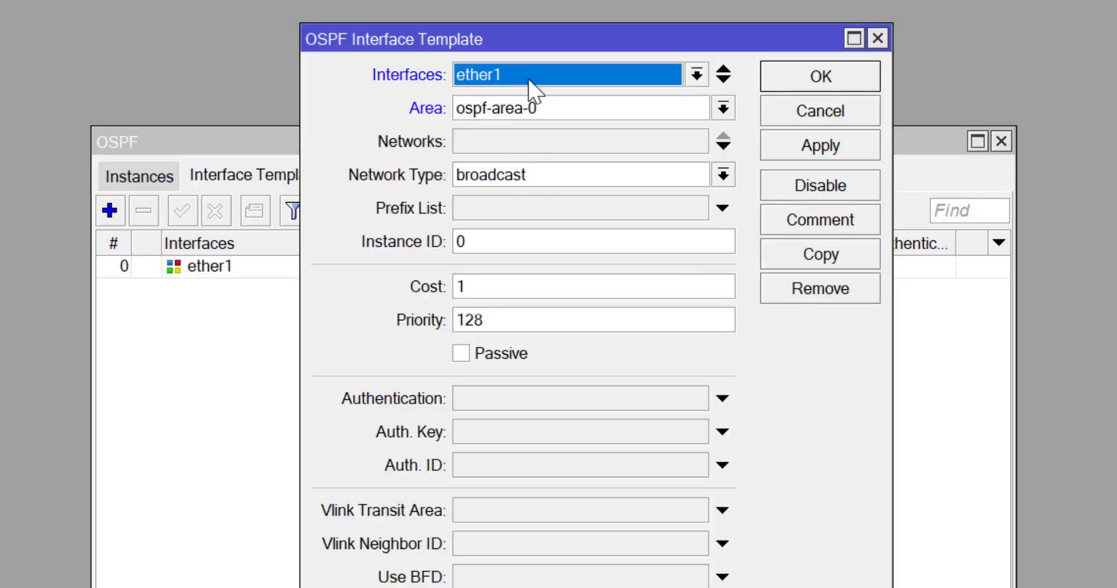
pyautogui.click(696, 76)
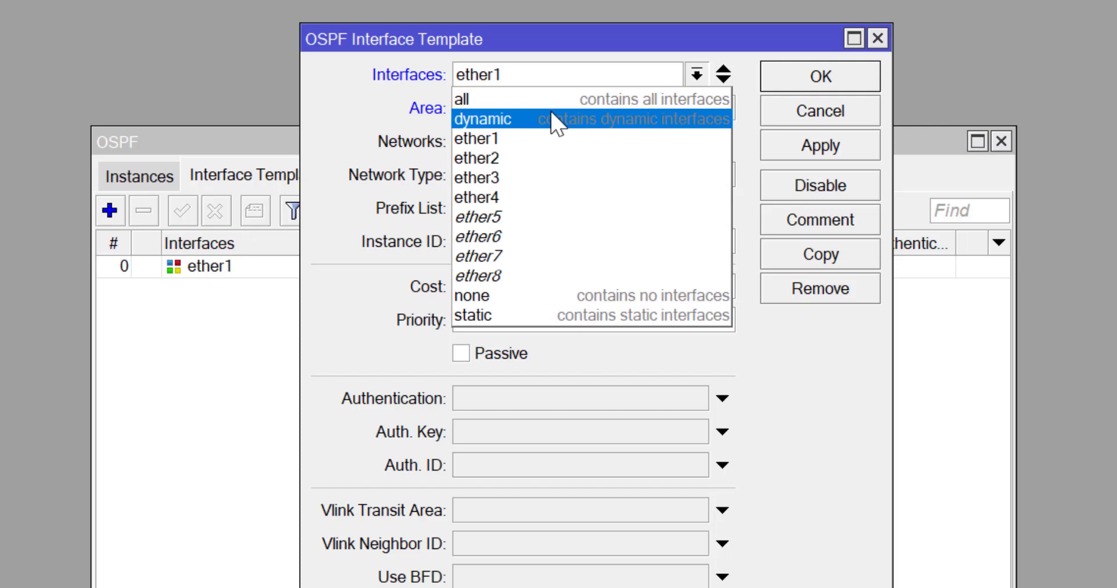
pyautogui.click(484, 158)
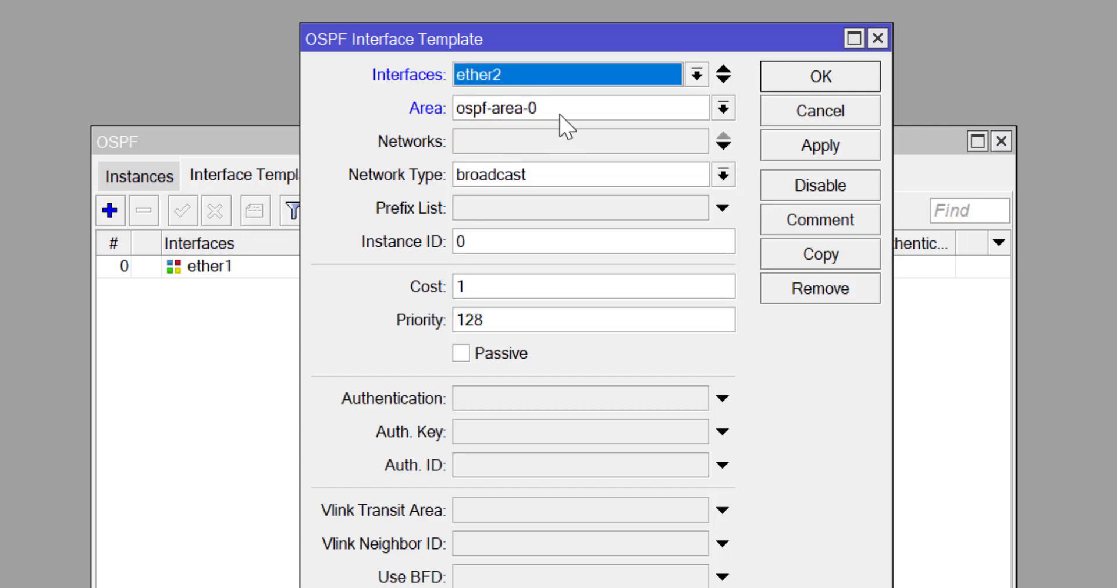
pyautogui.click(474, 143)
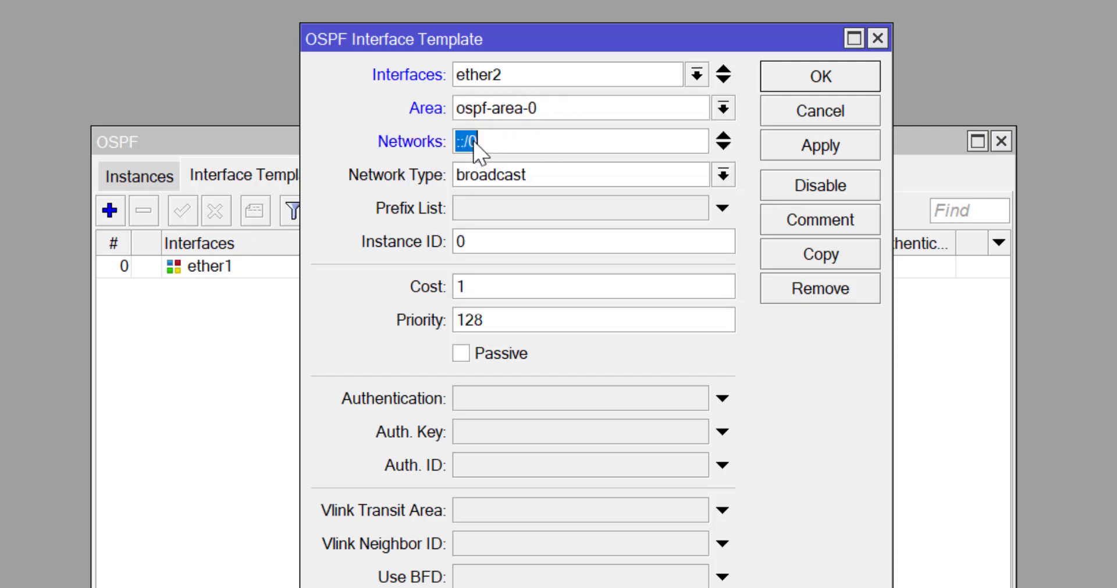
pyautogui.write('1.1.1.')
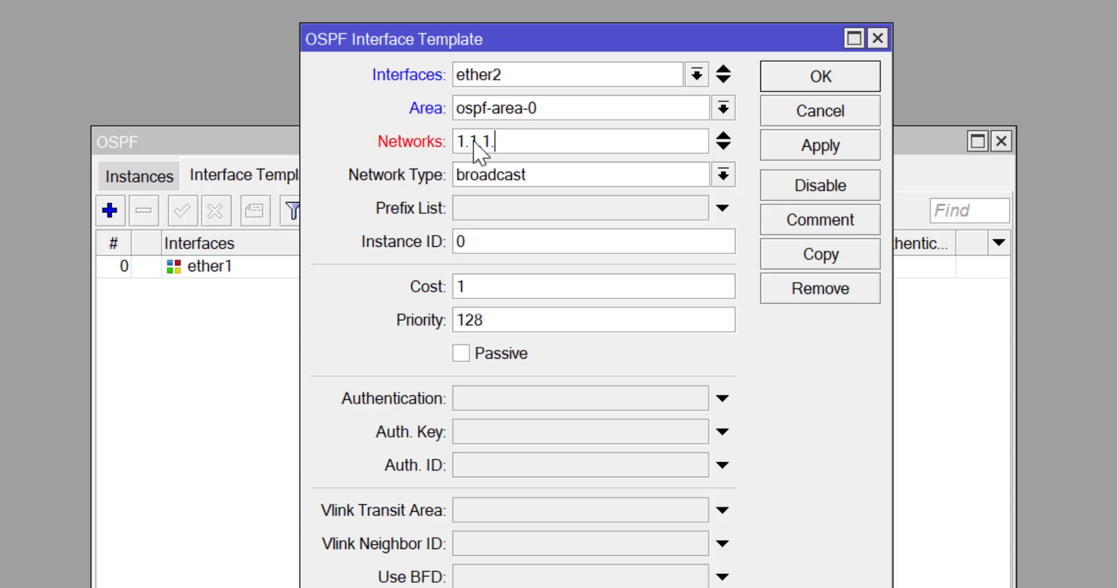
pyautogui.write('4/30')
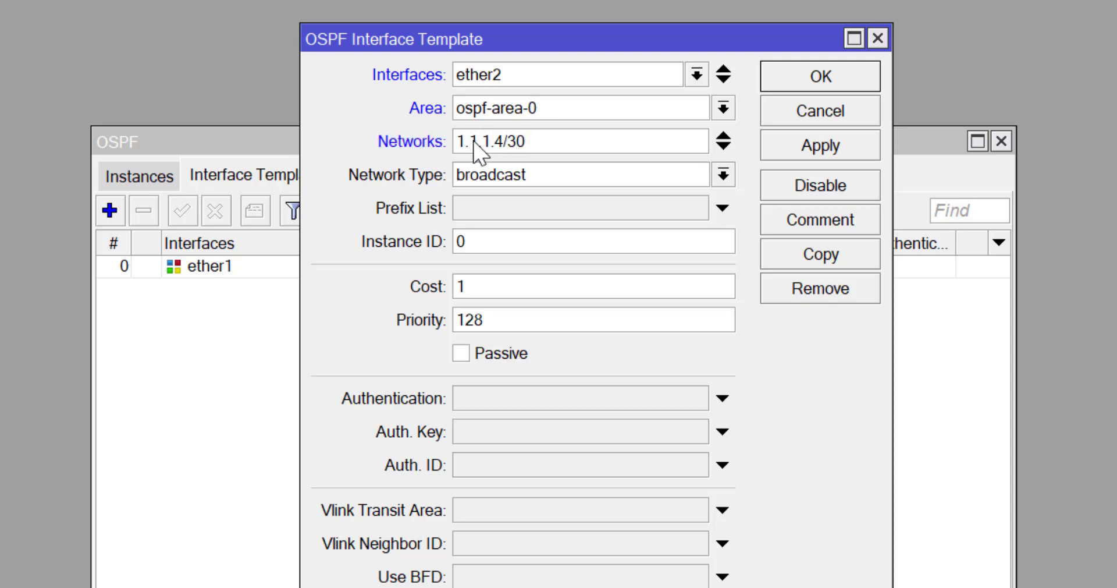
pyautogui.click(722, 175)
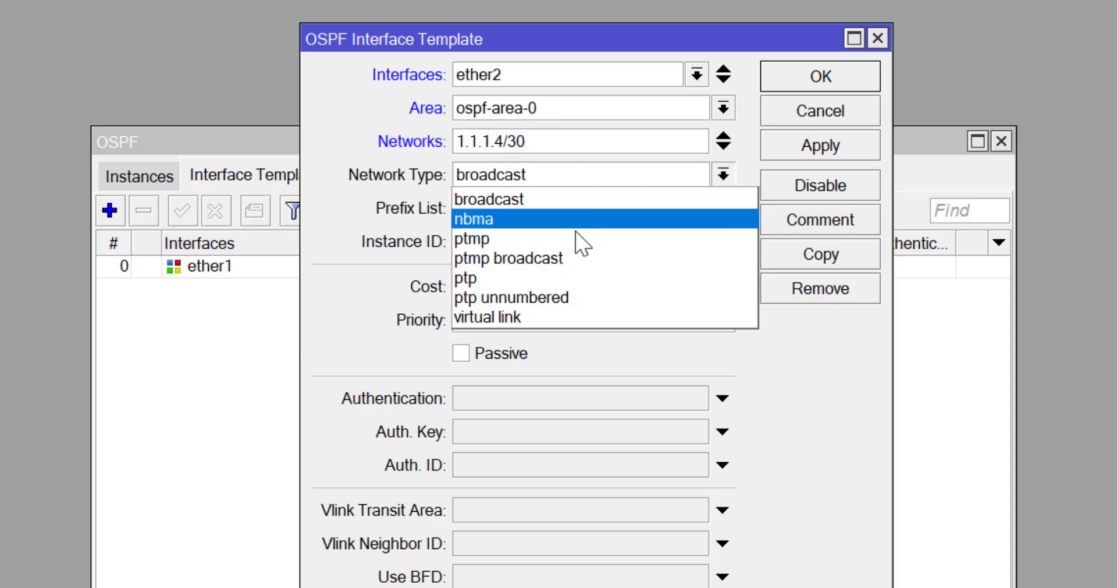
pyautogui.click(496, 278)
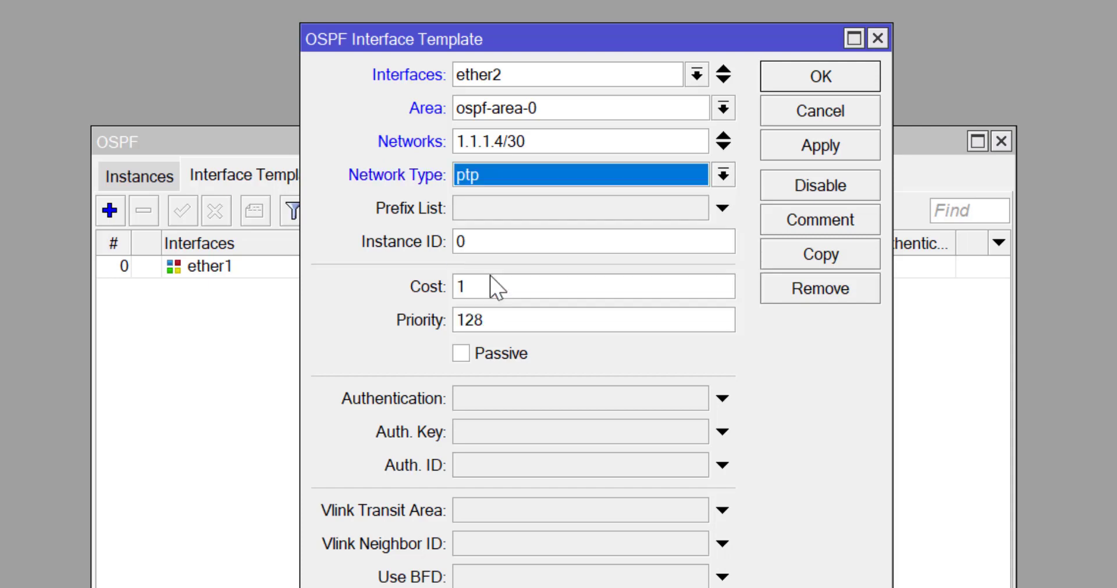
pyautogui.click(827, 150)
pyautogui.click(816, 82)
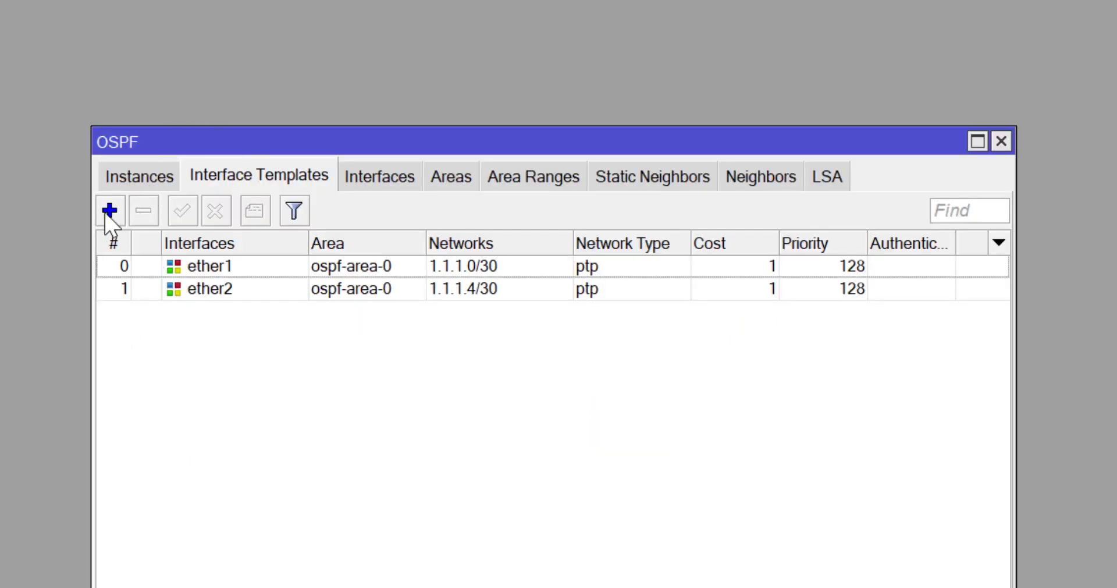
# Add an OSPF interface template on Router2 for ether3 in ospf-area-2 with network 192.168.2.0/28 and type broadcast, and view the OSPF neighbors.
pyautogui.click(110, 211)
pyautogui.click(579, 80)
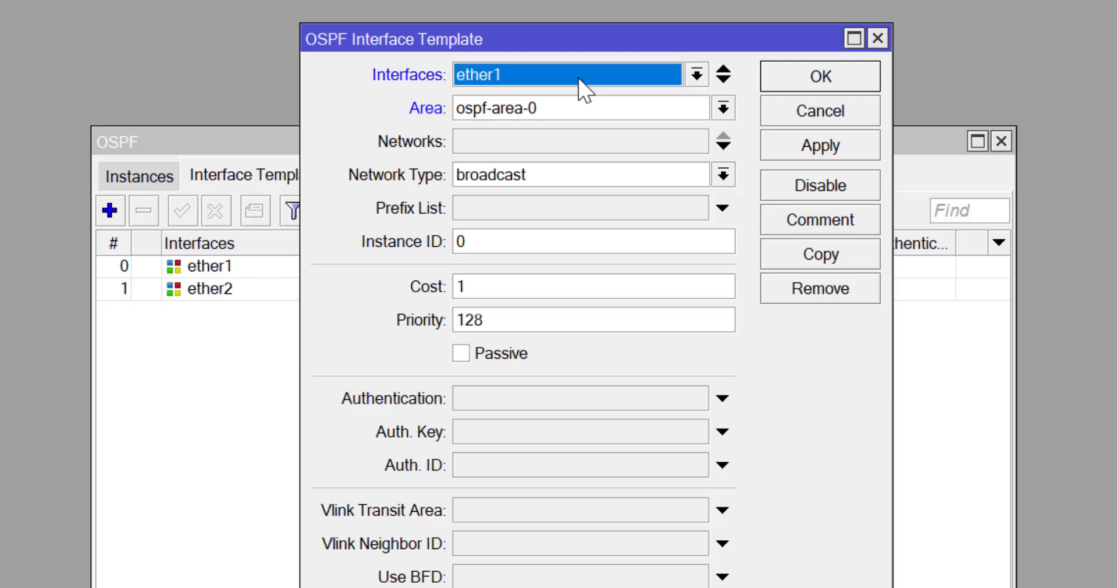
pyautogui.click(690, 79)
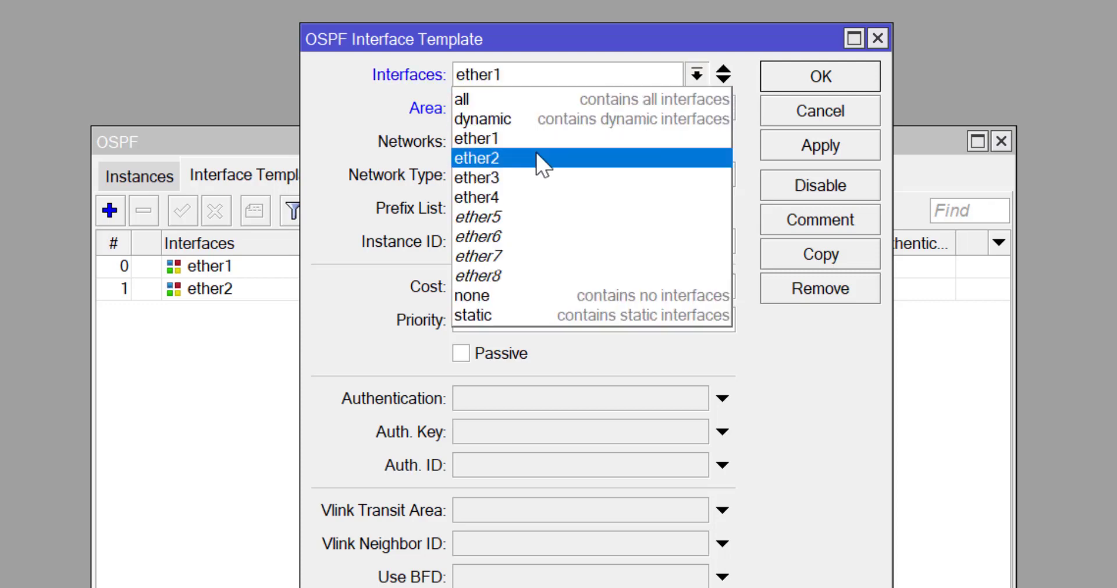
pyautogui.click(507, 177)
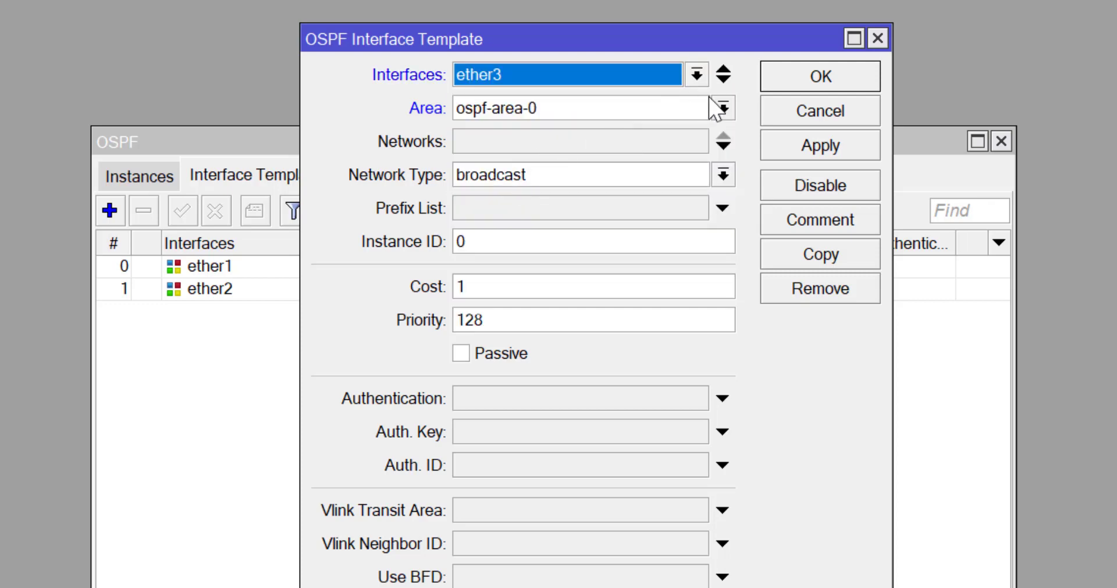
pyautogui.click(723, 108)
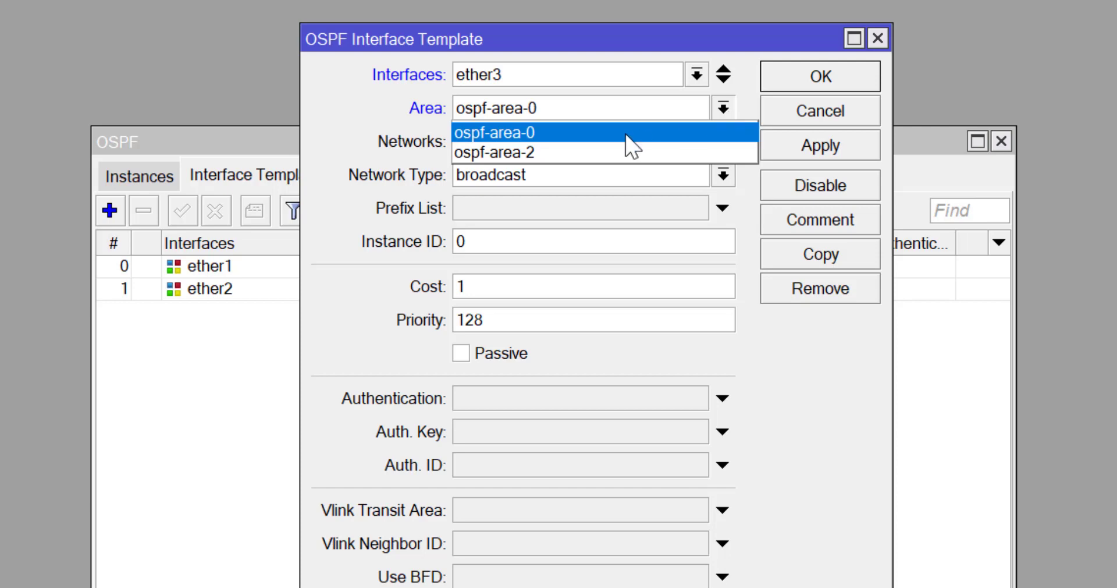
pyautogui.click(534, 153)
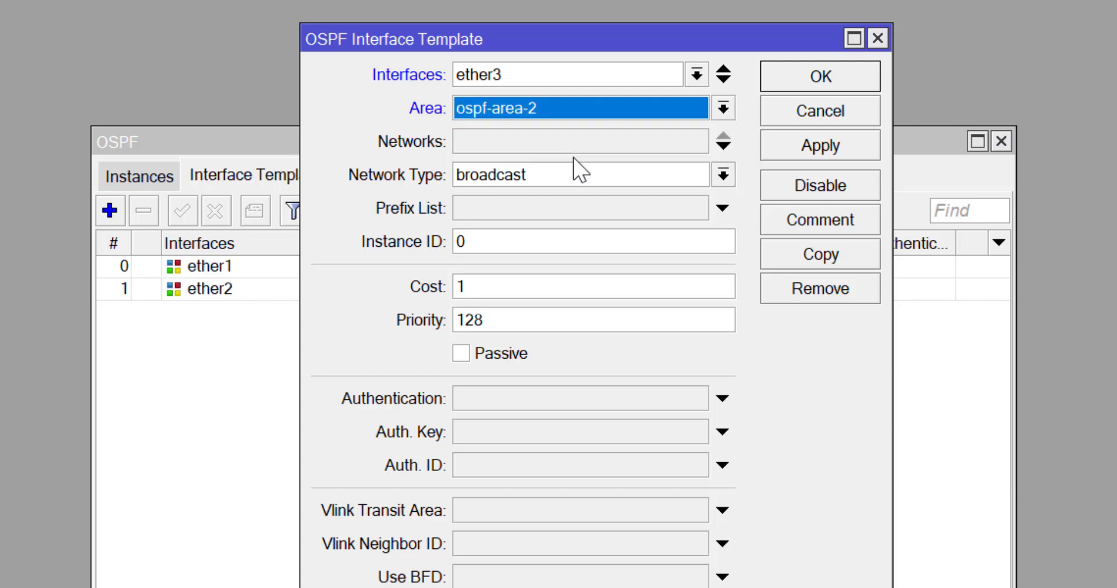
pyautogui.click(531, 146)
pyautogui.write('1')
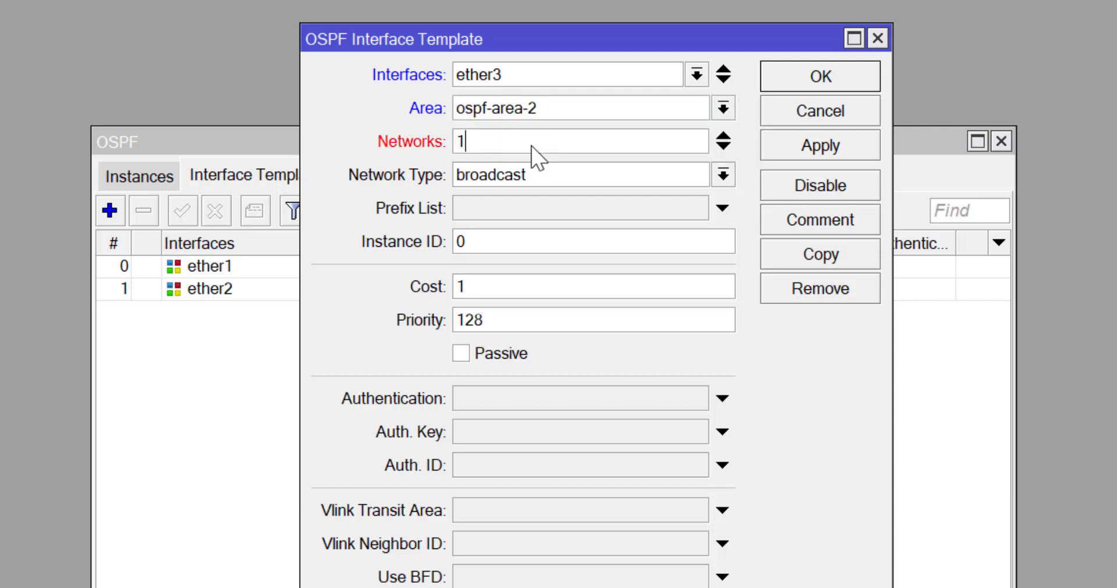
pyautogui.write('92.168.2.0/28')
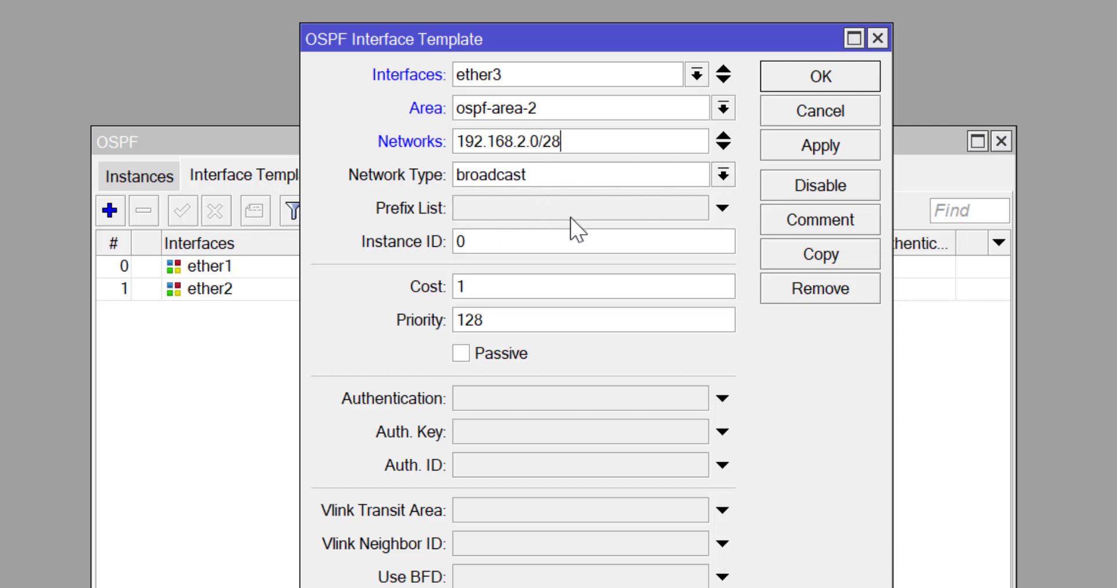
pyautogui.click(843, 145)
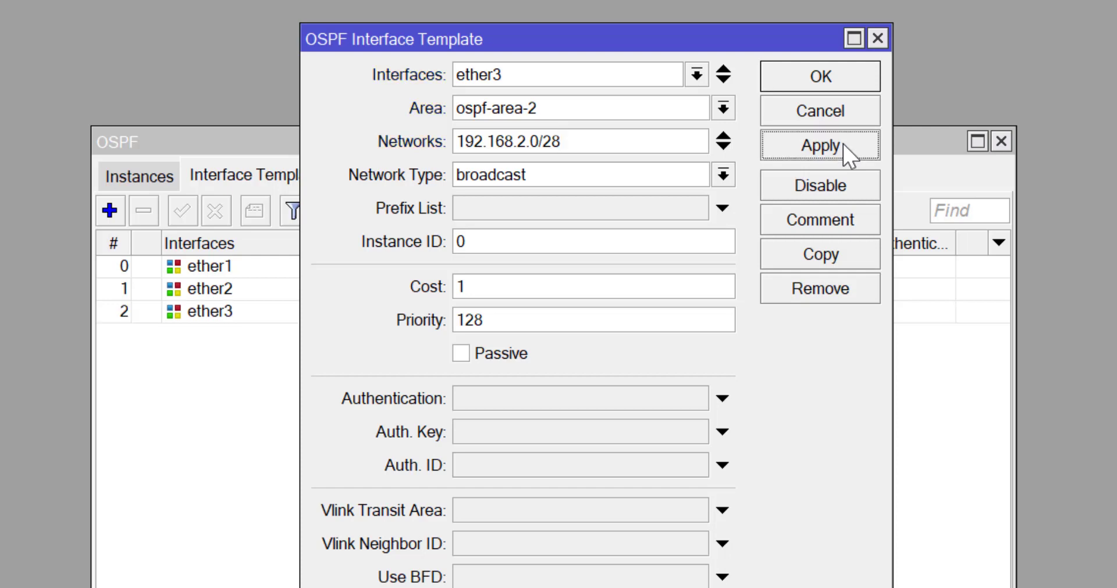
pyautogui.click(827, 83)
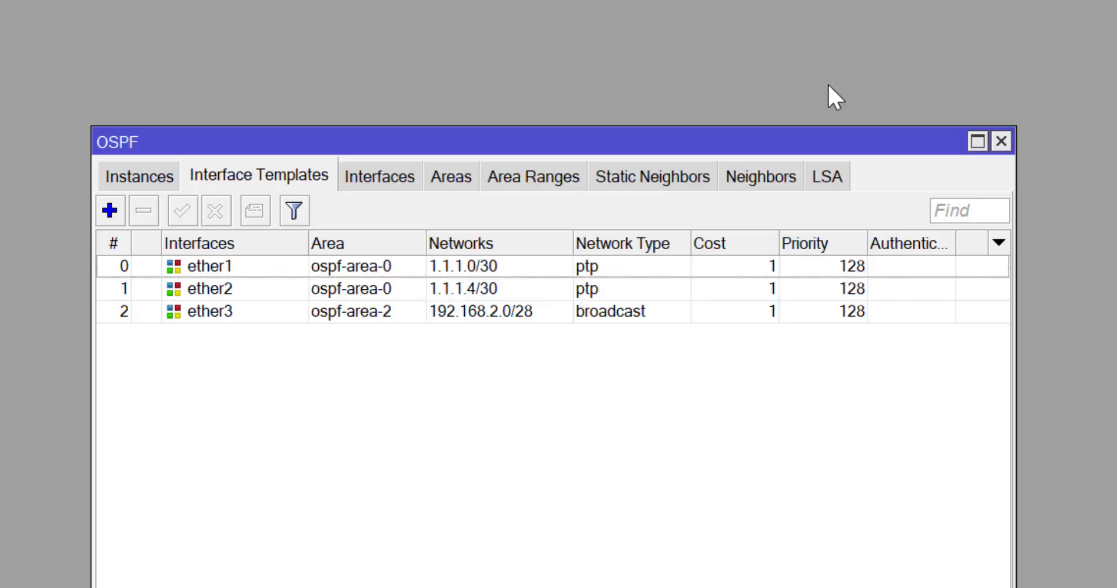
pyautogui.click(766, 175)
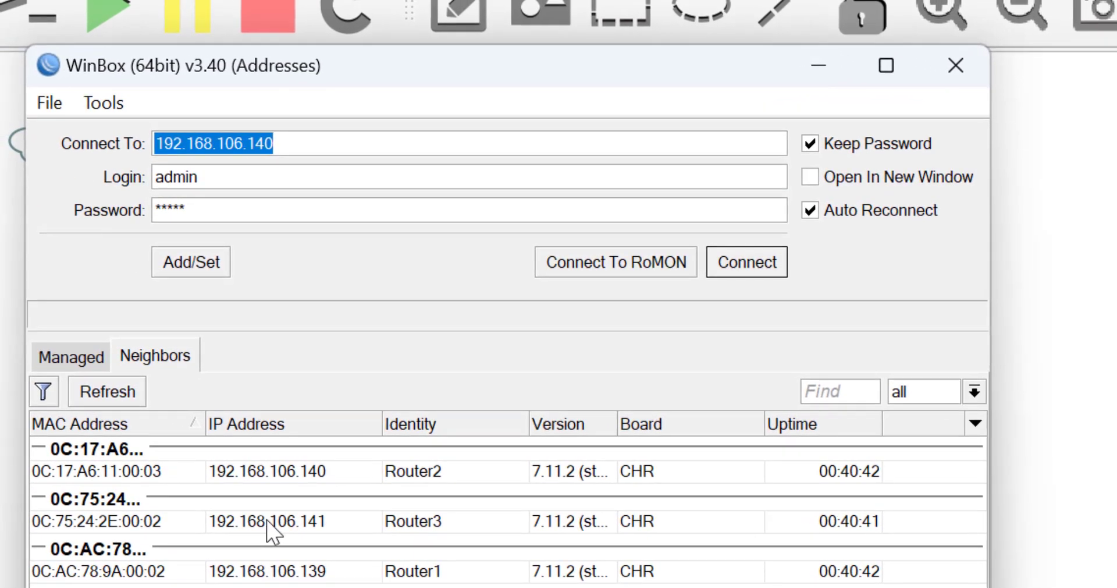
# Connect to Router3 at 192.168.106.141 with the saved credentials and open its OSPF routing settings.
pyautogui.click(200, 509)
pyautogui.click(750, 277)
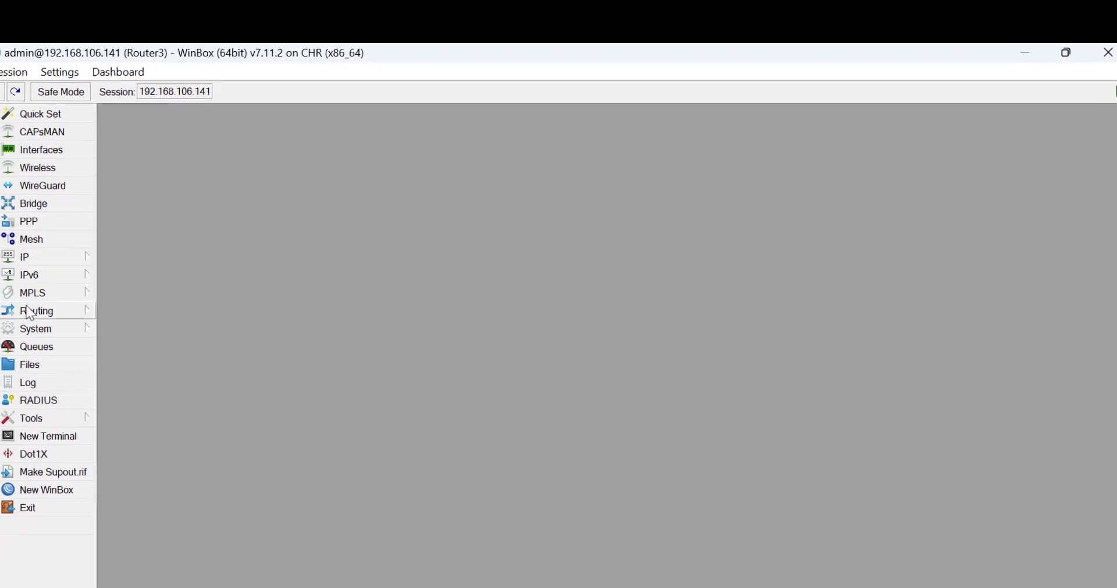
pyautogui.click(108, 449)
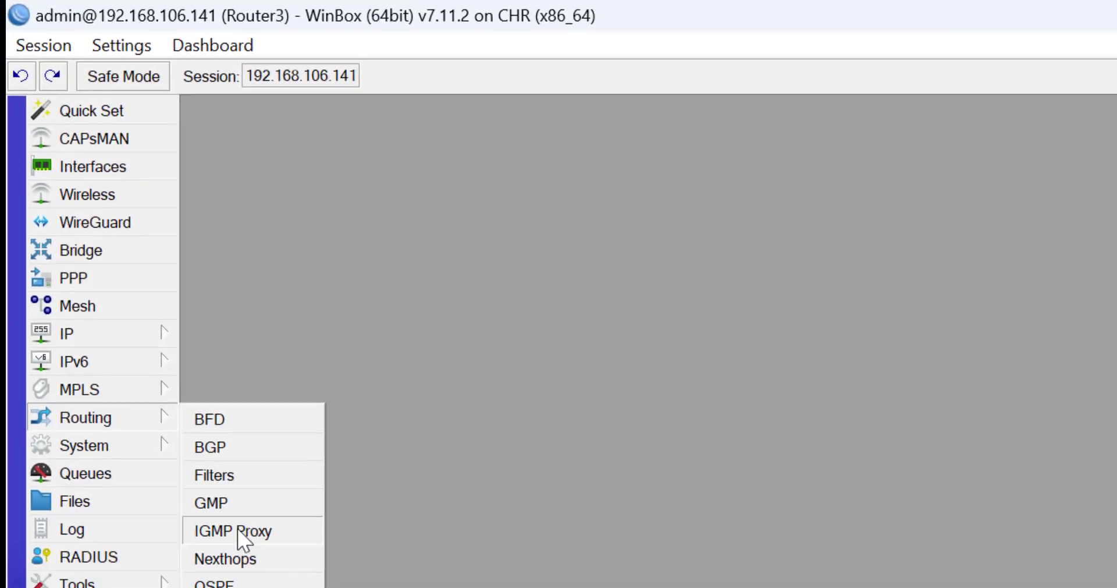
pyautogui.click(244, 587)
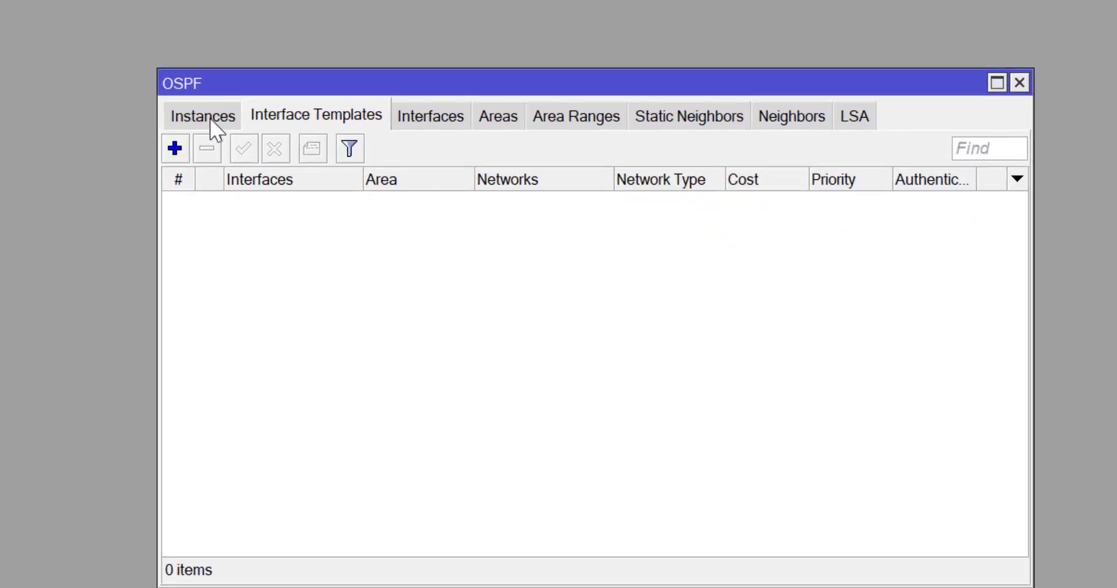
# Create the OSPF instance ospf-instance-1 on Router3 with version 2, VRF main and router ID main.
pyautogui.click(448, 214)
pyautogui.click(82, 116)
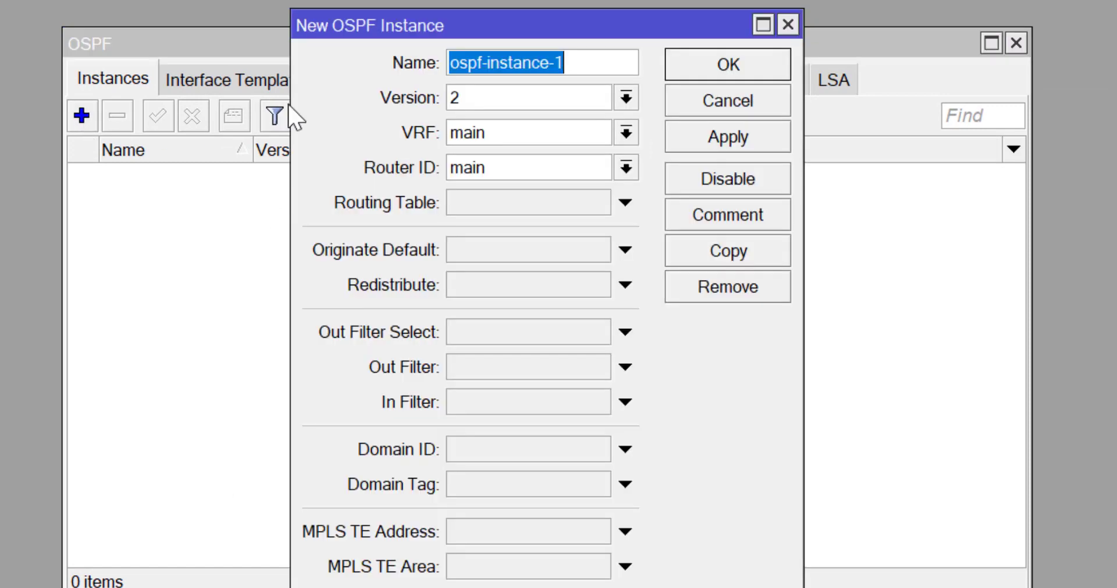
pyautogui.click(721, 138)
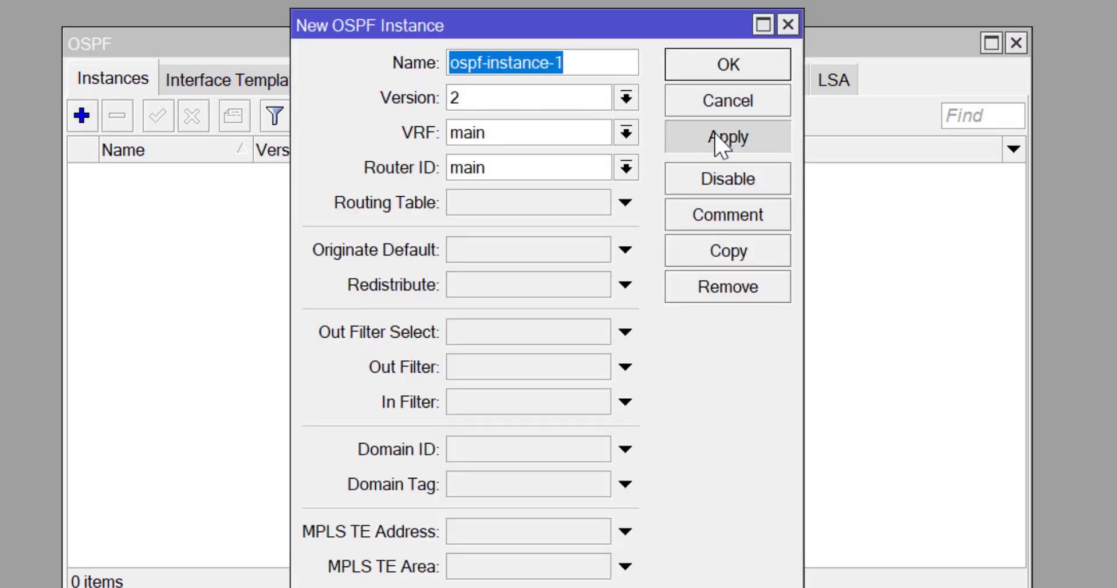
pyautogui.click(730, 65)
# Add the OSPF area ospf-area-0 to ospf-instance-1 on Router3 with area ID 0.0.0.0 and type default.
pyautogui.click(435, 84)
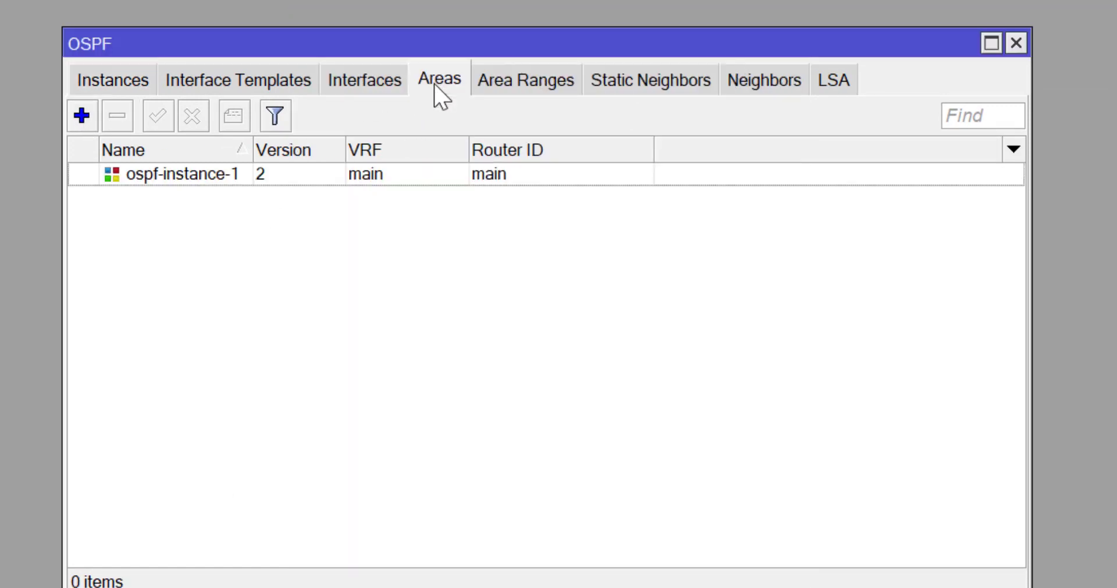
pyautogui.click(79, 118)
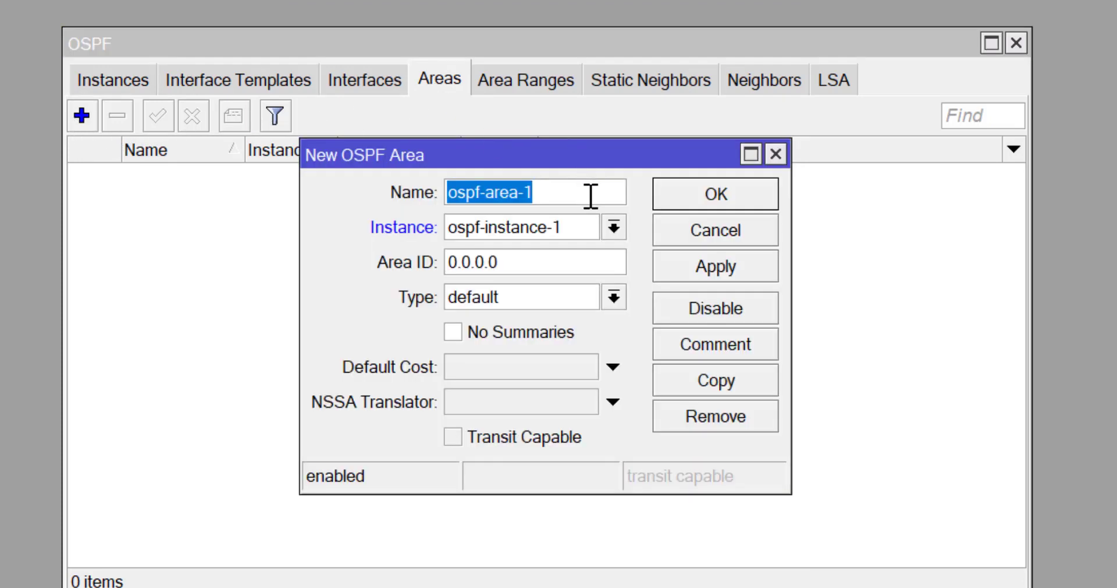
pyautogui.click(565, 196)
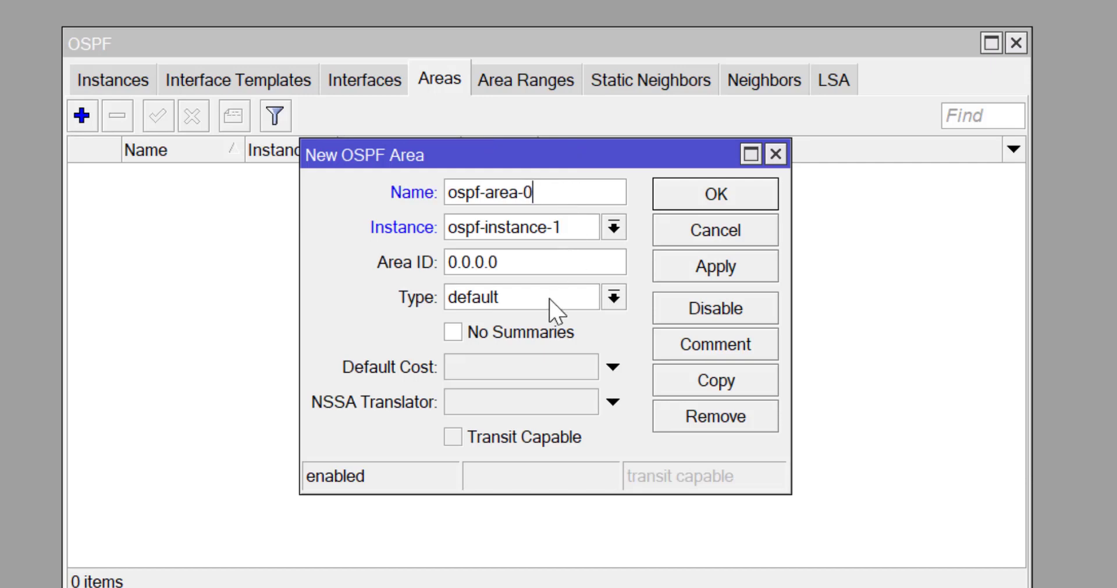
pyautogui.click(720, 269)
pyautogui.click(729, 197)
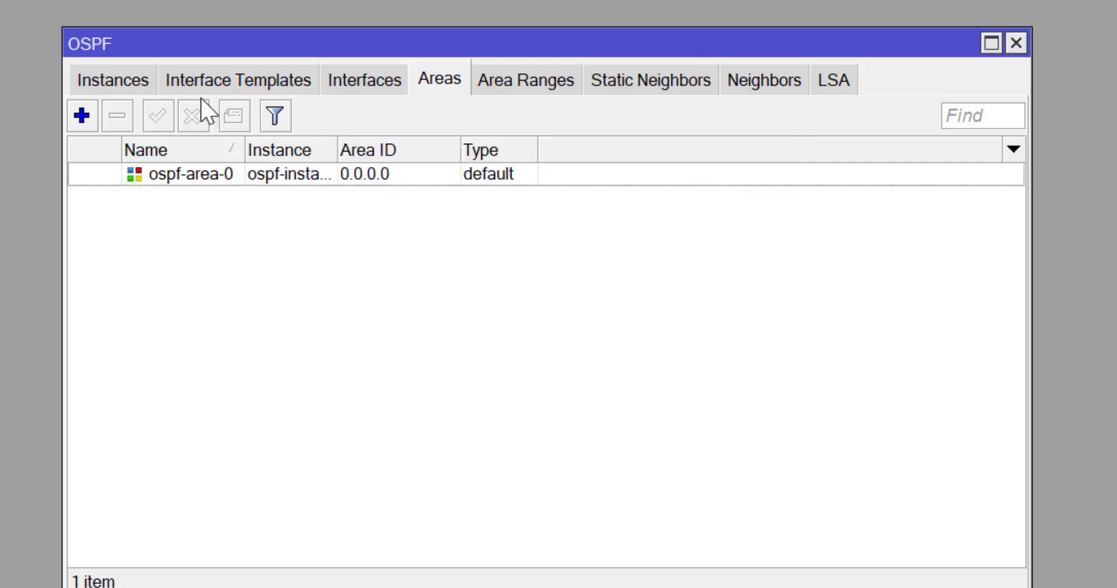
# Add a second OSPF area on Router3, ospf-area-3, to ospf-instance-1 with area ID 0.0.0.3 and type default.
pyautogui.click(83, 116)
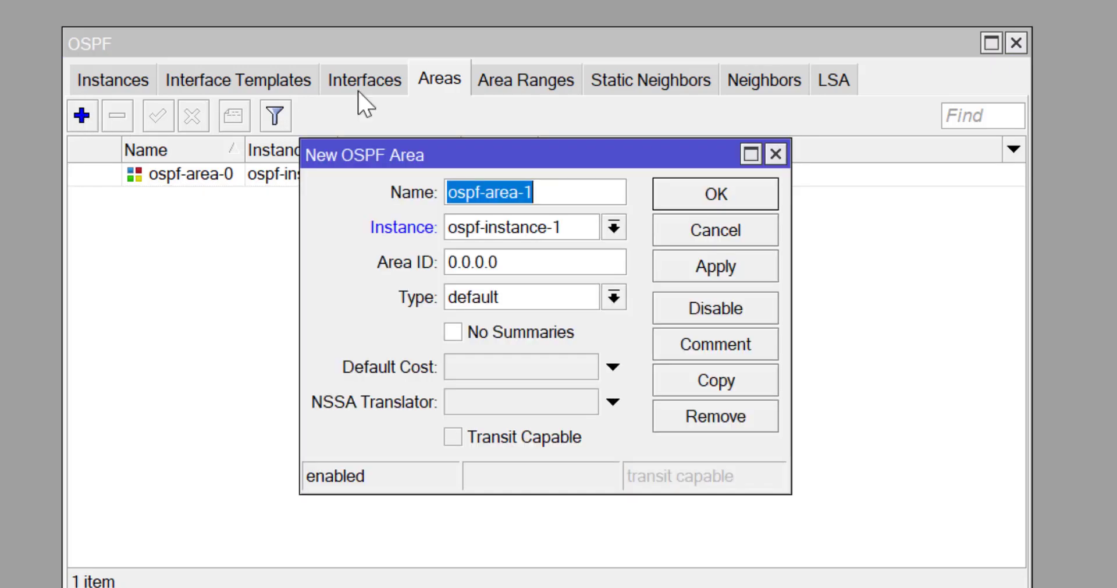
pyautogui.click(539, 191)
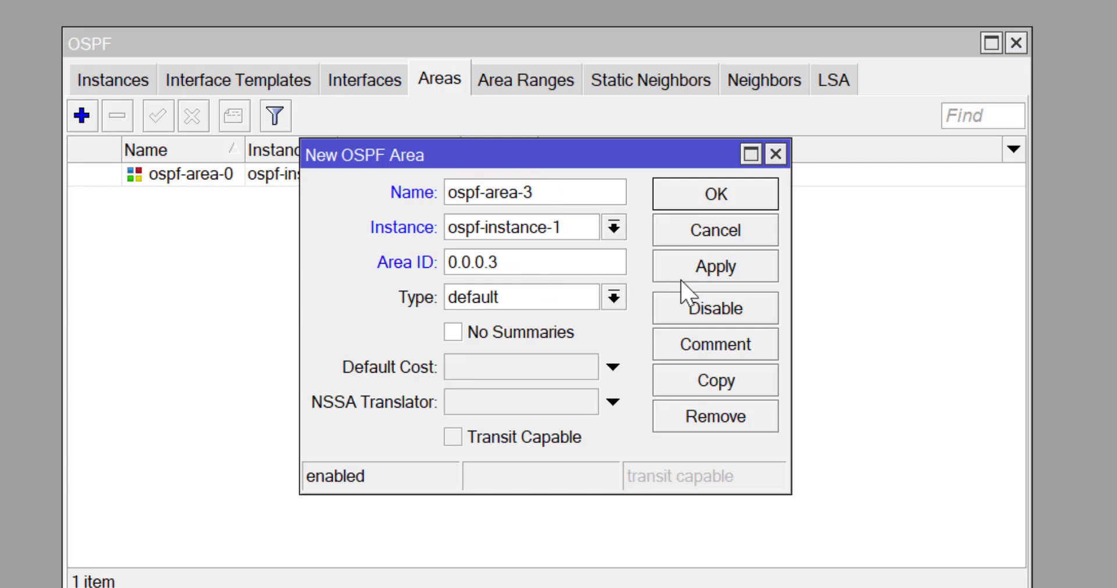
pyautogui.click(721, 265)
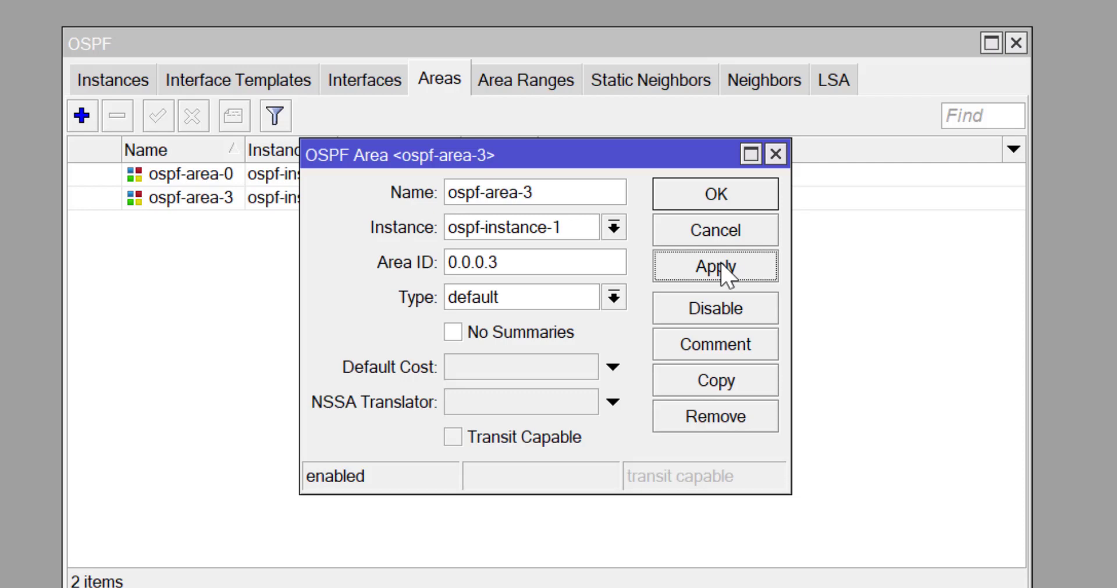
pyautogui.click(725, 204)
# Add an OSPF interface template on Router3 for ether1 in ospf-area-0 with network 1.1.1.4/30 and network type ptp.
pyautogui.click(278, 87)
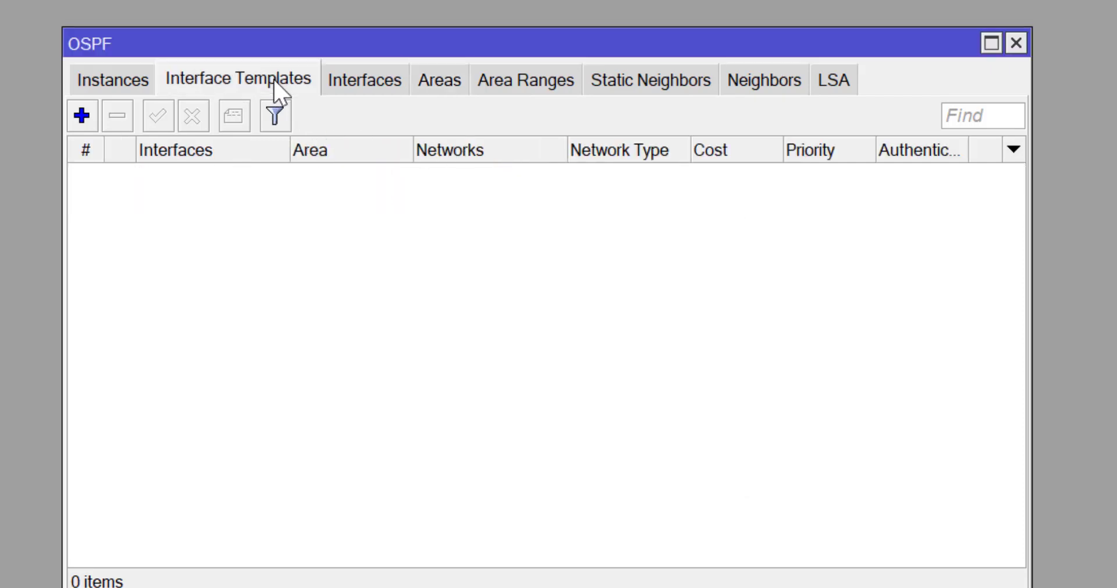
pyautogui.click(82, 116)
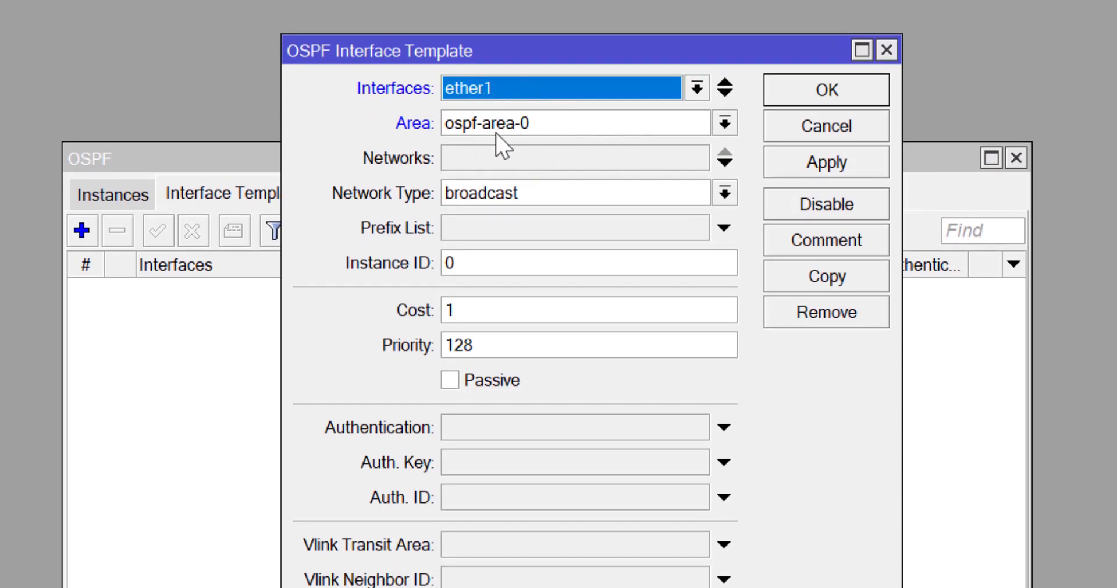
pyautogui.click(494, 167)
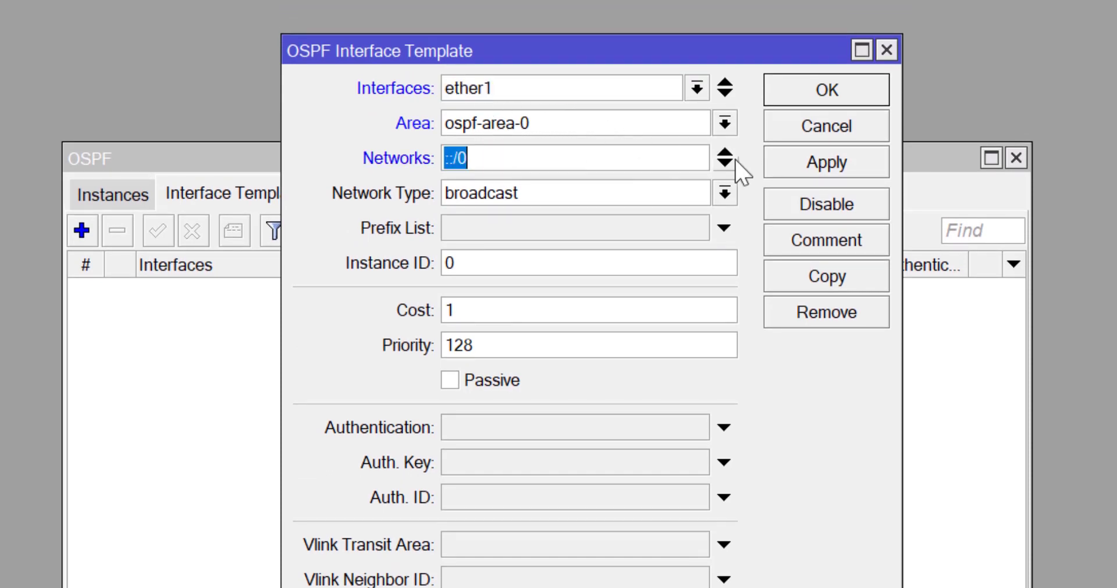
pyautogui.write('1')
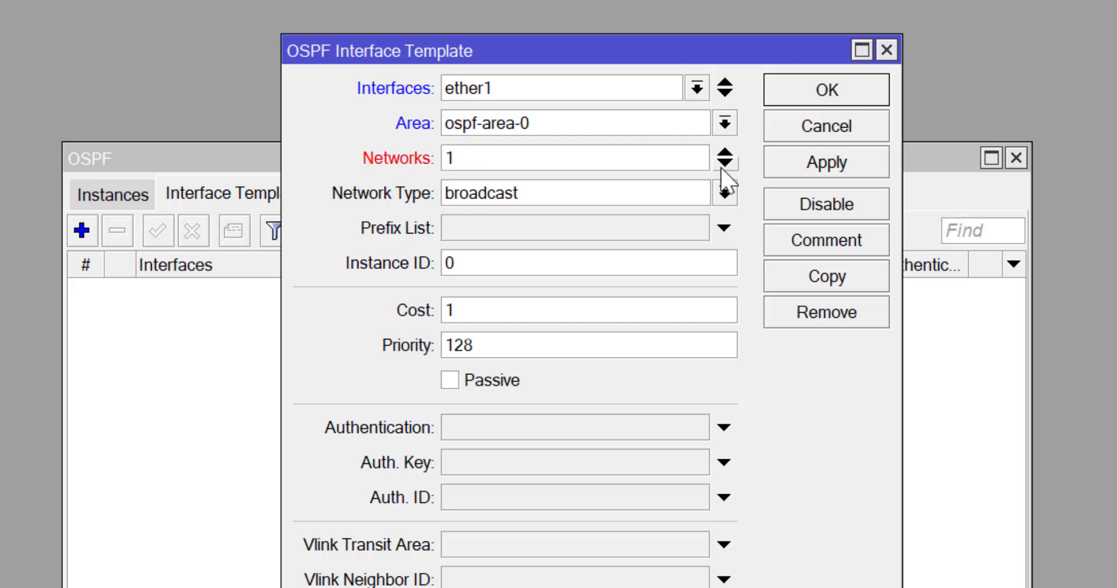
pyautogui.write('.1.1.4/30')
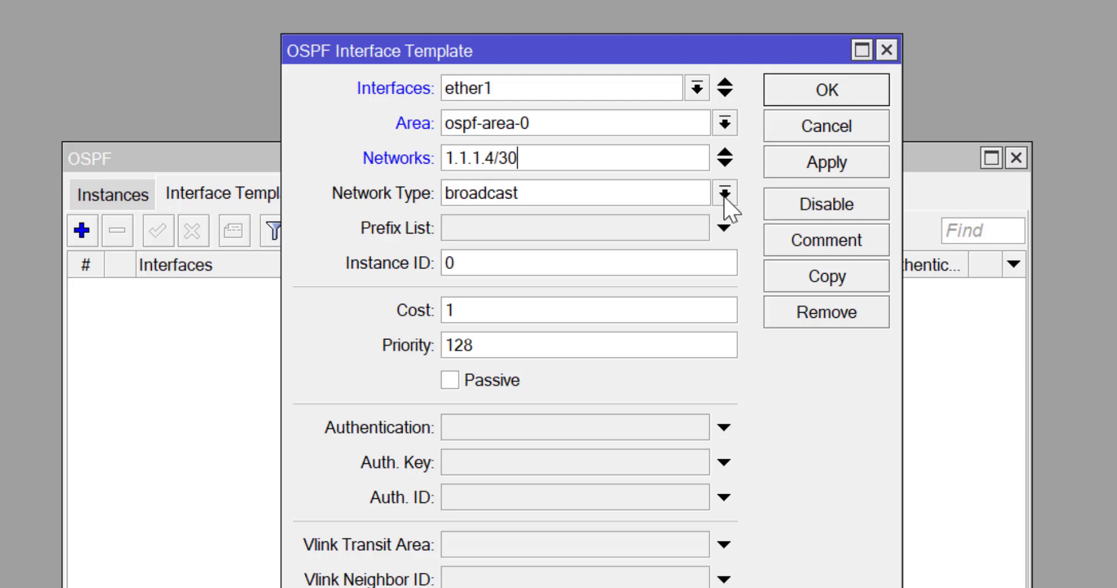
pyautogui.click(725, 197)
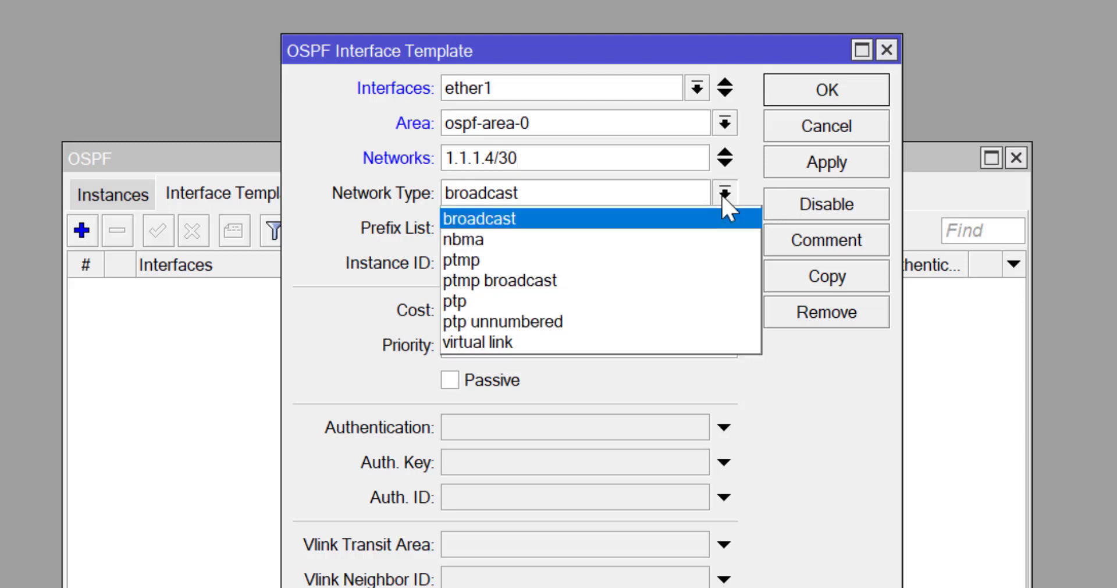
pyautogui.click(475, 301)
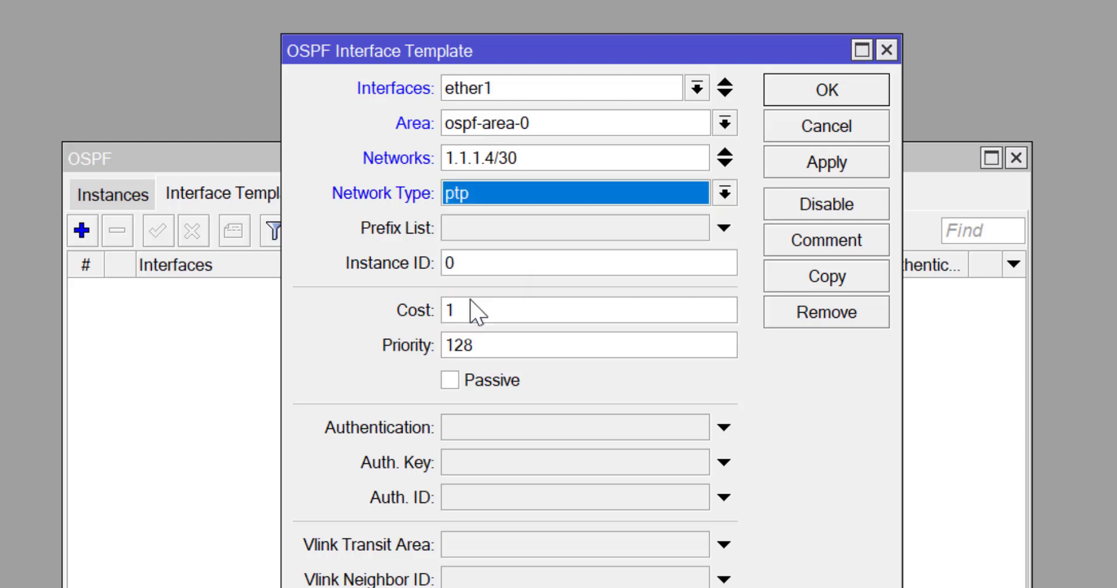
pyautogui.click(836, 170)
pyautogui.click(826, 90)
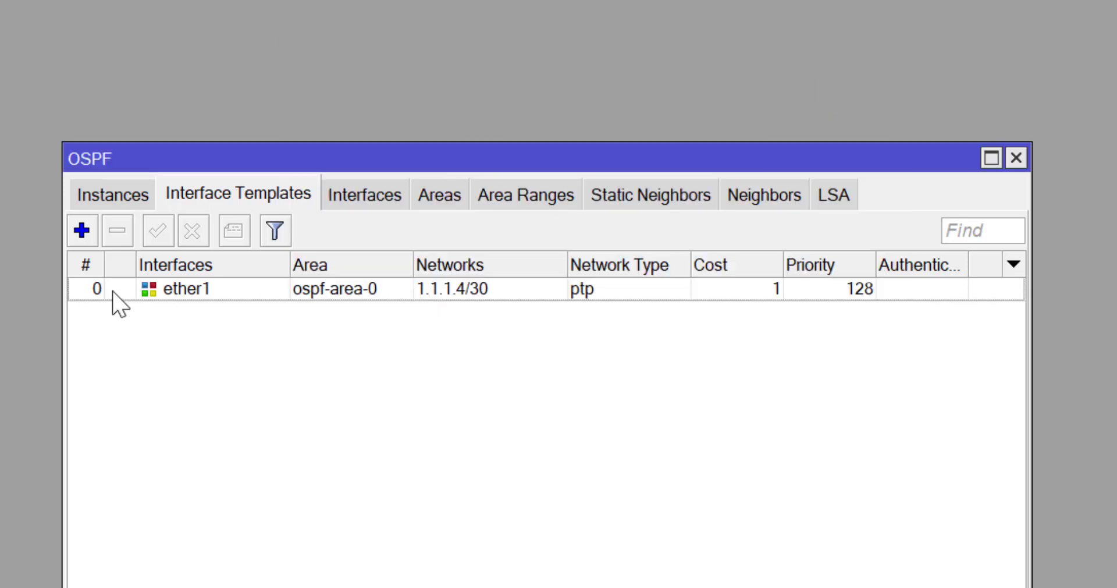
# Add an OSPF interface template on Router3 for ether2 in ospf-area-3 with network 192.168.3.0/28 and type broadcast, then view the OSPF neighbors.
pyautogui.click(81, 233)
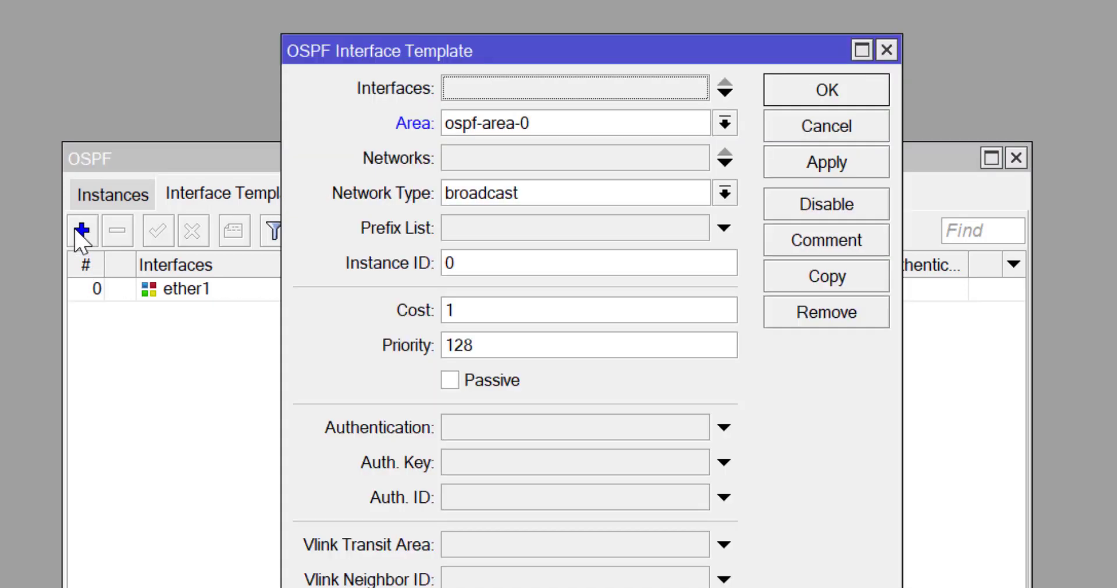
pyautogui.click(492, 90)
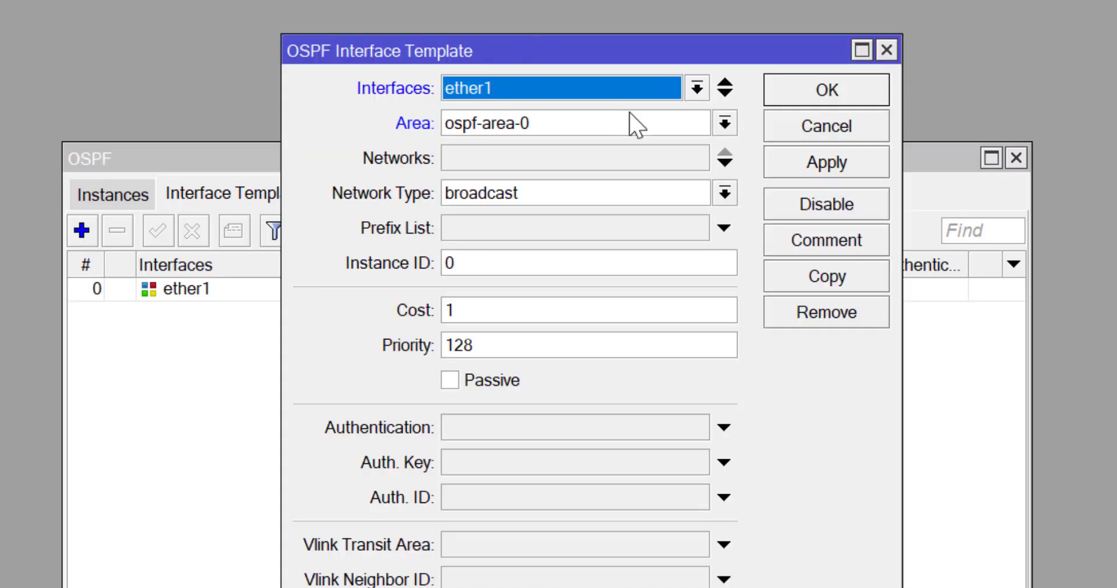
pyautogui.click(696, 89)
pyautogui.click(502, 175)
pyautogui.click(541, 125)
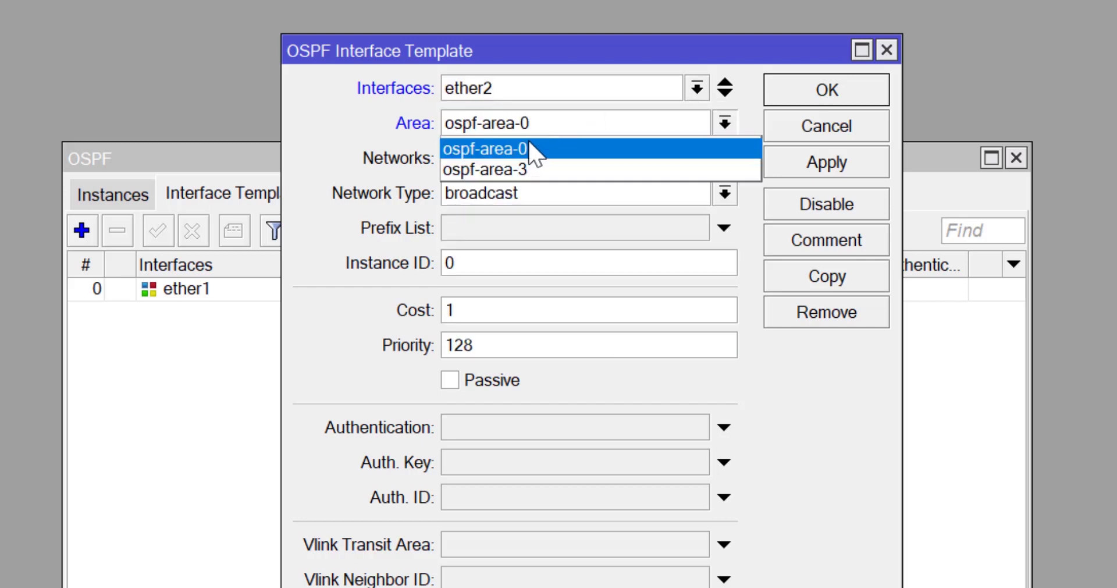
pyautogui.click(517, 175)
pyautogui.click(466, 163)
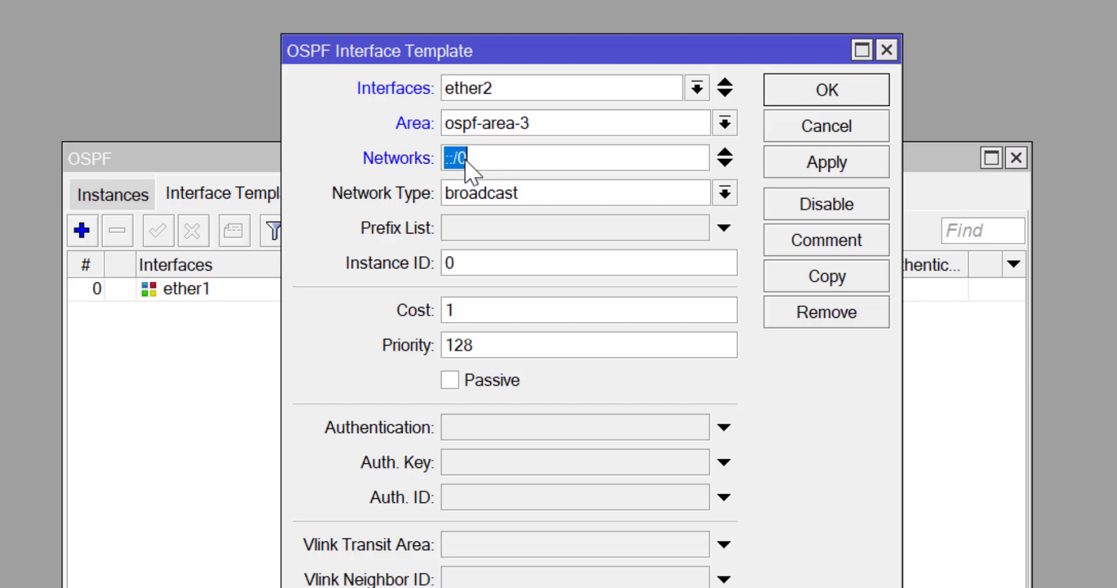
pyautogui.write('192.1')
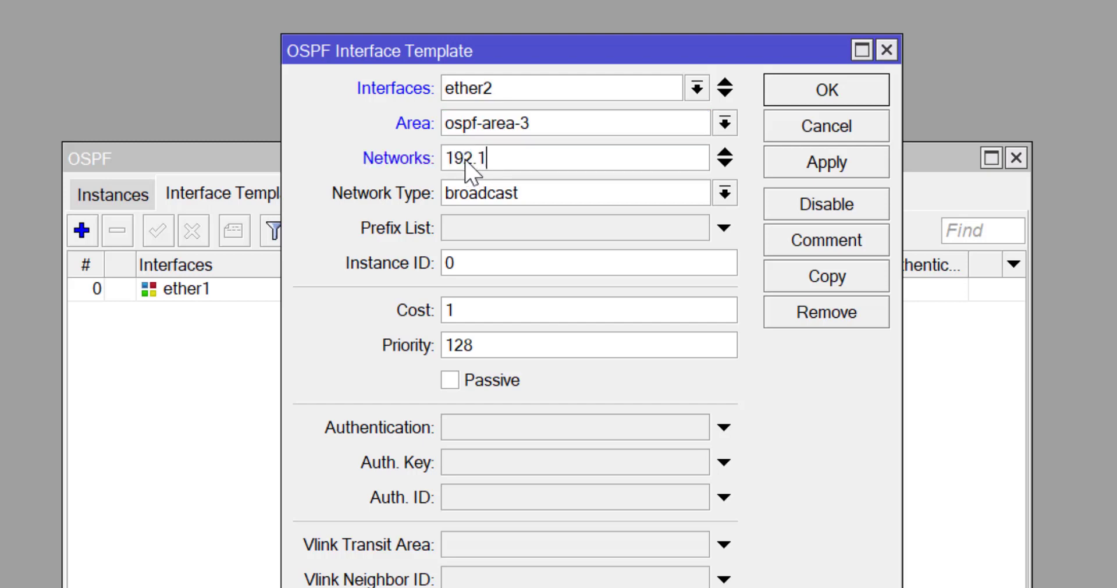
pyautogui.write('68.3.0/28')
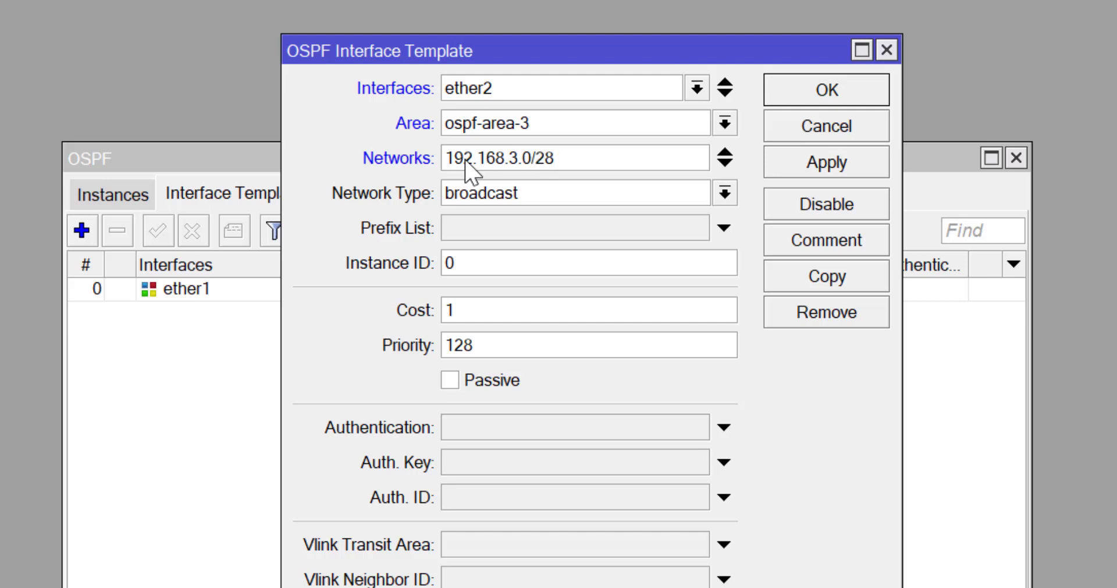
pyautogui.click(838, 166)
pyautogui.click(833, 94)
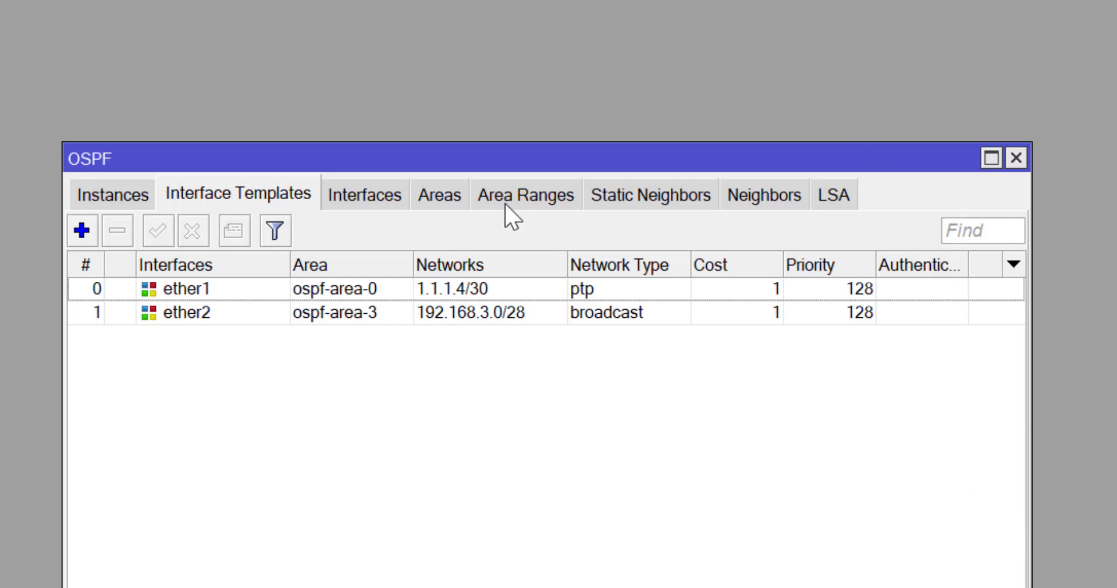
pyautogui.click(735, 204)
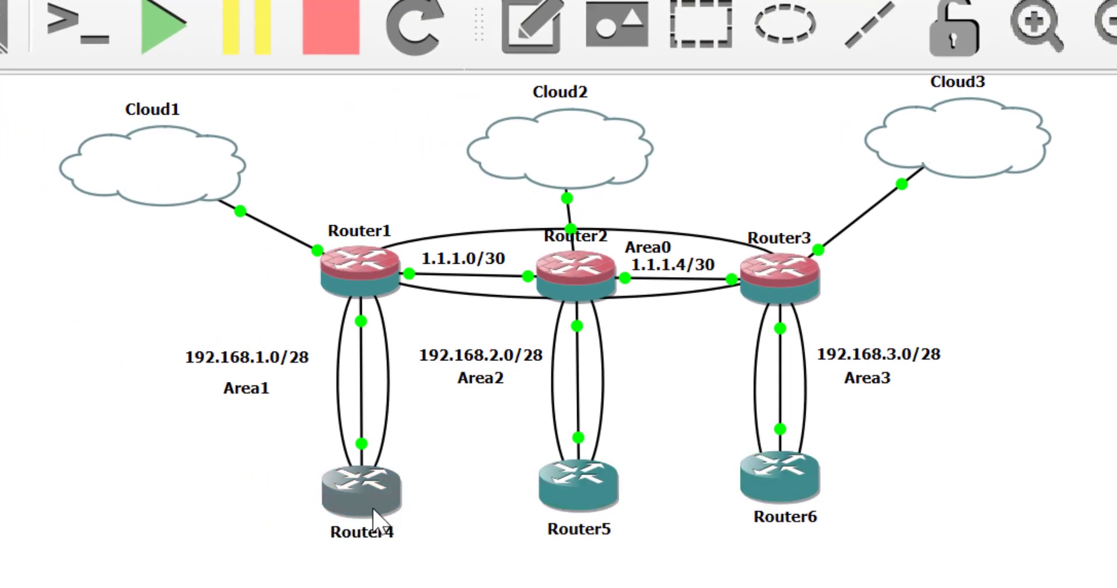
# In Router4's console from the GNS3 topology, enable OSPF process 1 in area 1 on interface f0/0.
pyautogui.rightClick(374, 516)
pyautogui.click(483, 1)
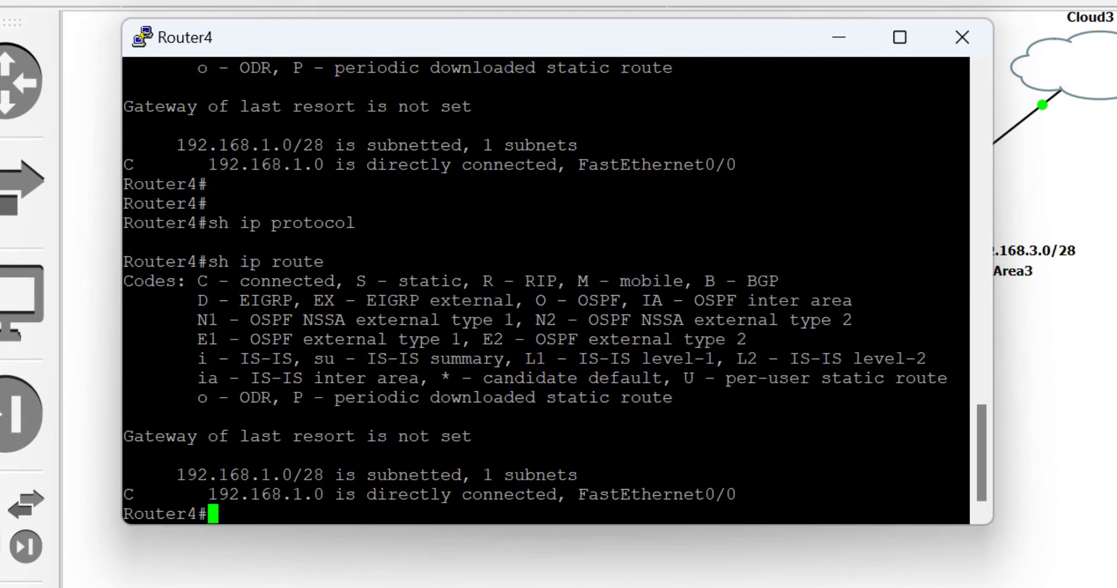
pyautogui.write('conf t')
pyautogui.press('Return')
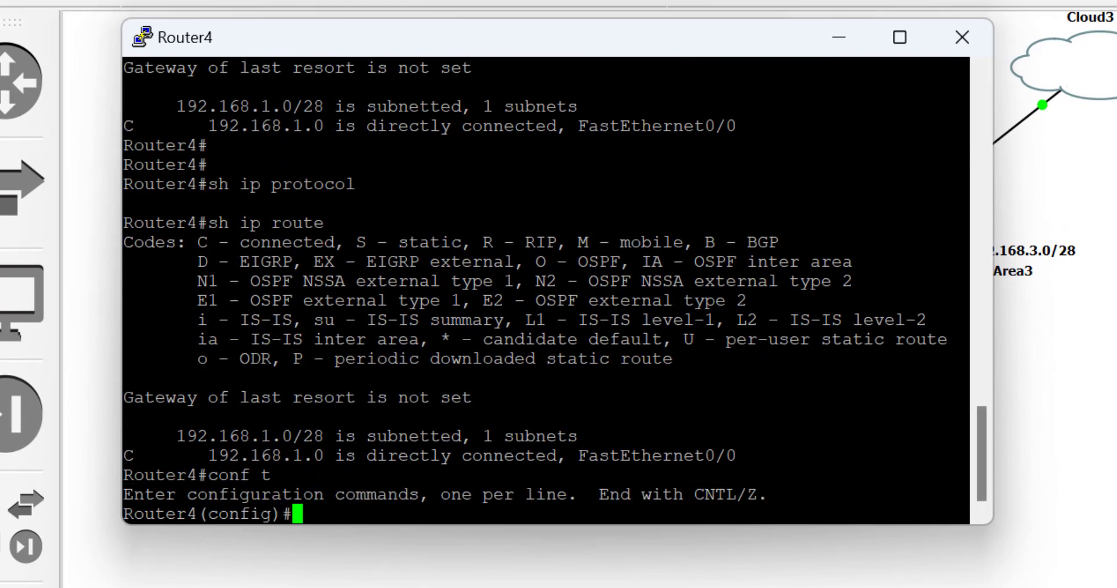
pyautogui.write('int f0/0')
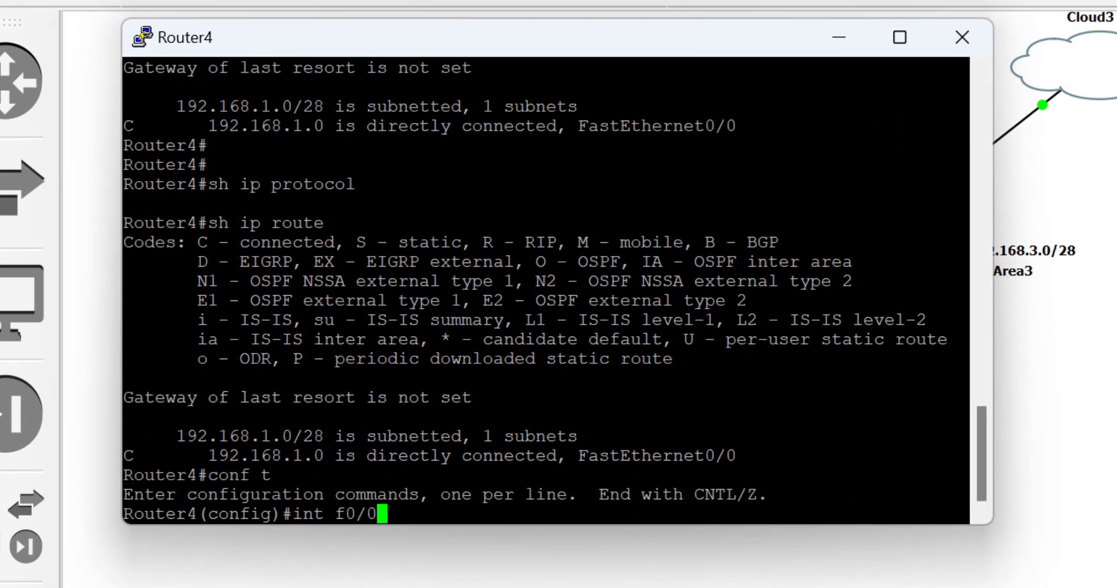
pyautogui.press('Return')
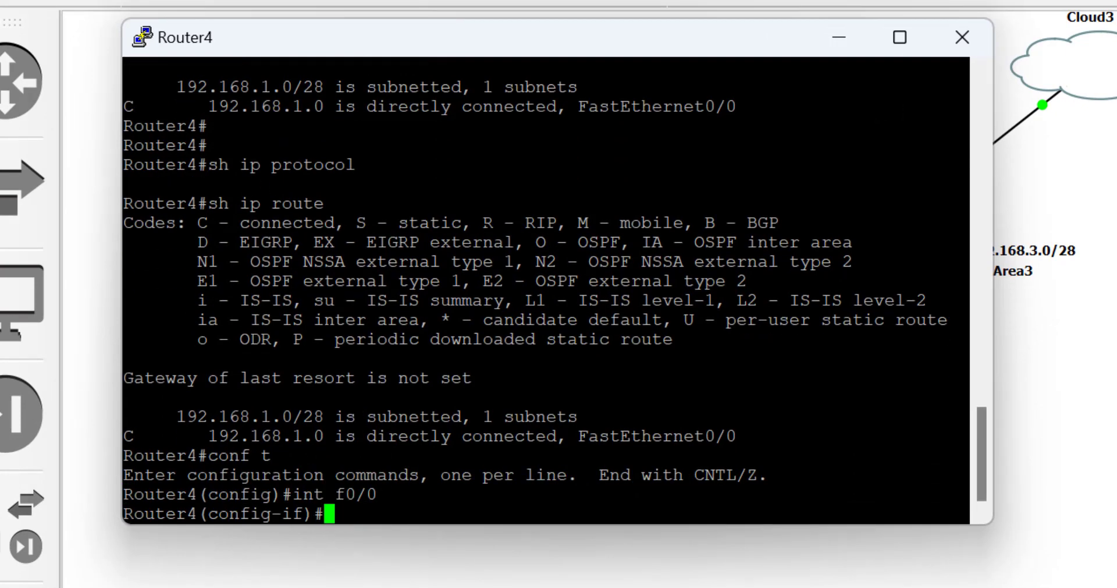
pyautogui.write('ip ospf ')
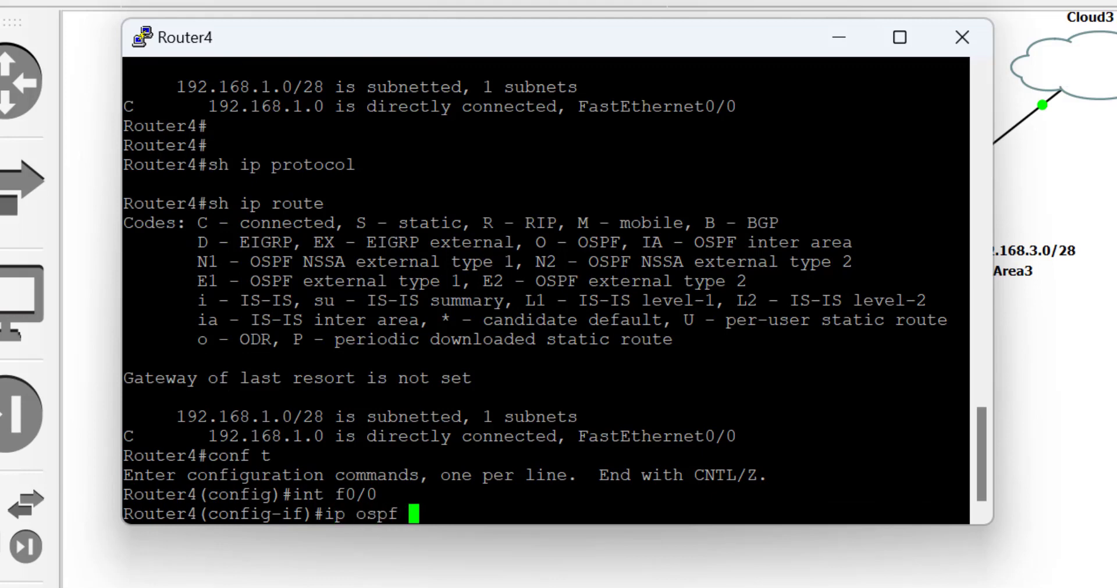
pyautogui.write('1 area ')
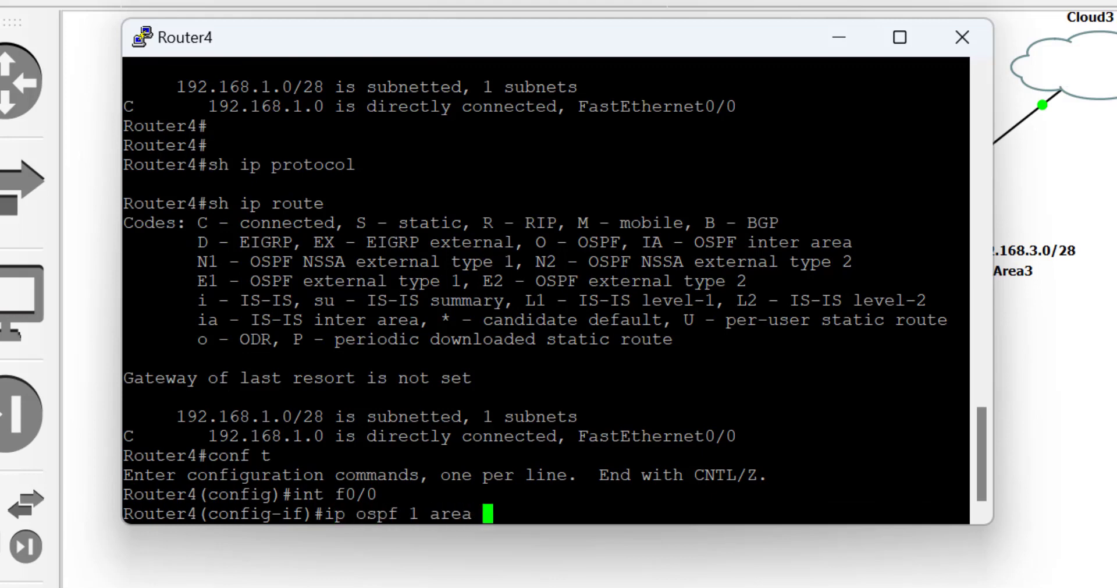
pyautogui.write('1')
pyautogui.press('Return')
pyautogui.press('Return')
pyautogui.press('Return')
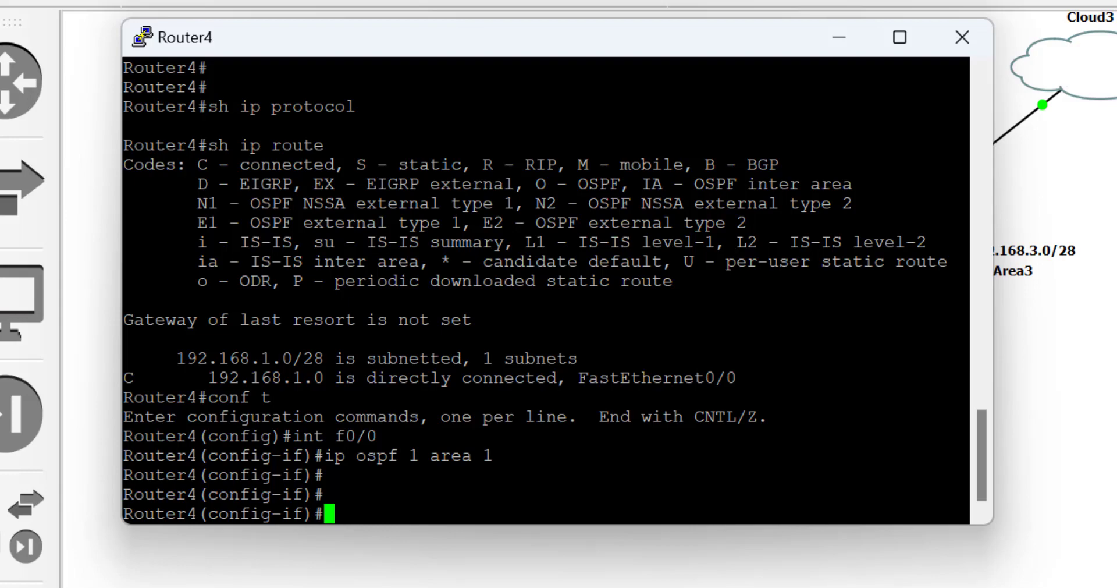
pyautogui.click(848, 48)
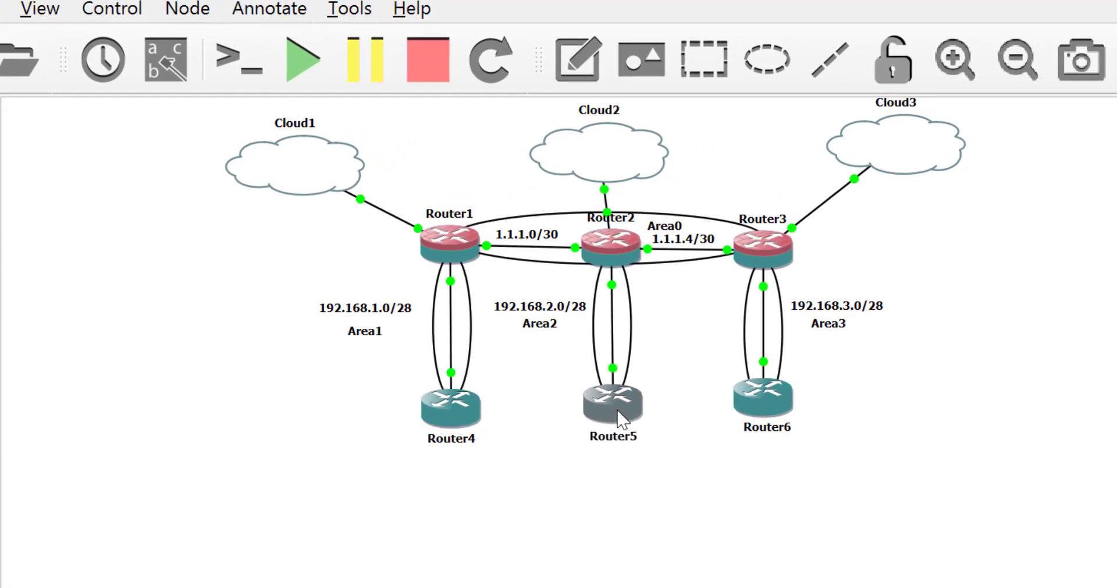
# In Router5's console, enable OSPF process 1 in area 2 on interface f0/0.
pyautogui.rightClick(723, 386)
pyautogui.click(710, 14)
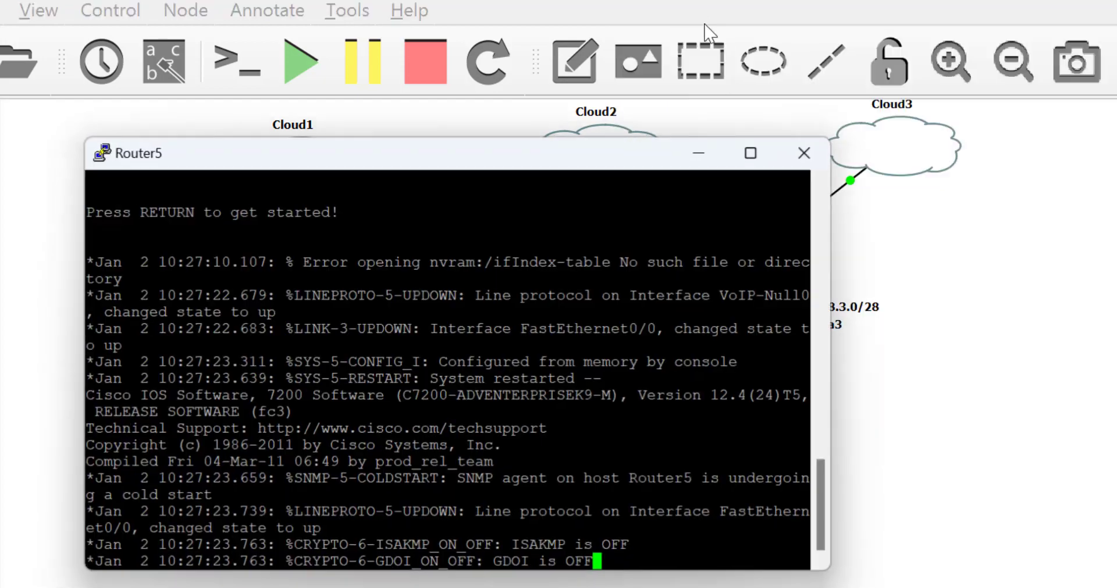
pyautogui.press('Return')
pyautogui.press('Return')
pyautogui.press('Return')
pyautogui.press('Return')
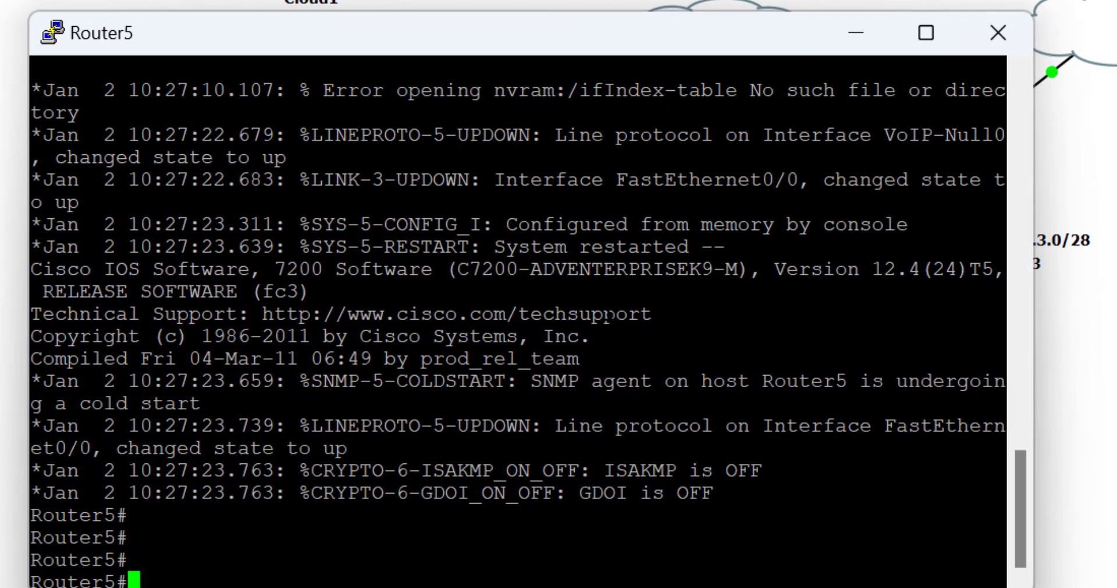
pyautogui.write('conf t')
pyautogui.press('Return')
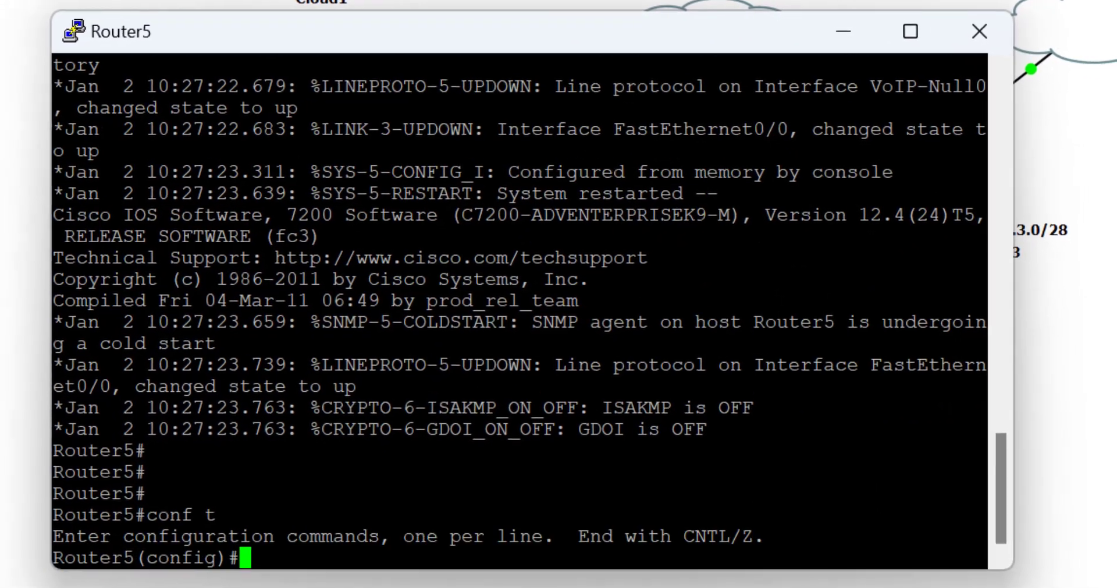
pyautogui.write('int f0/0')
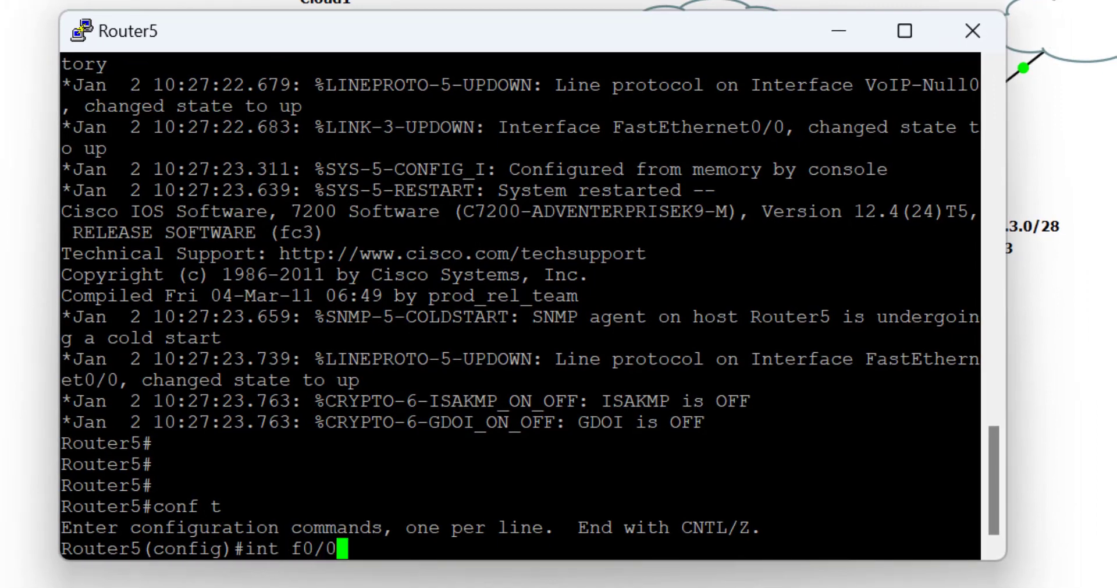
pyautogui.press('Return')
pyautogui.write('ip ')
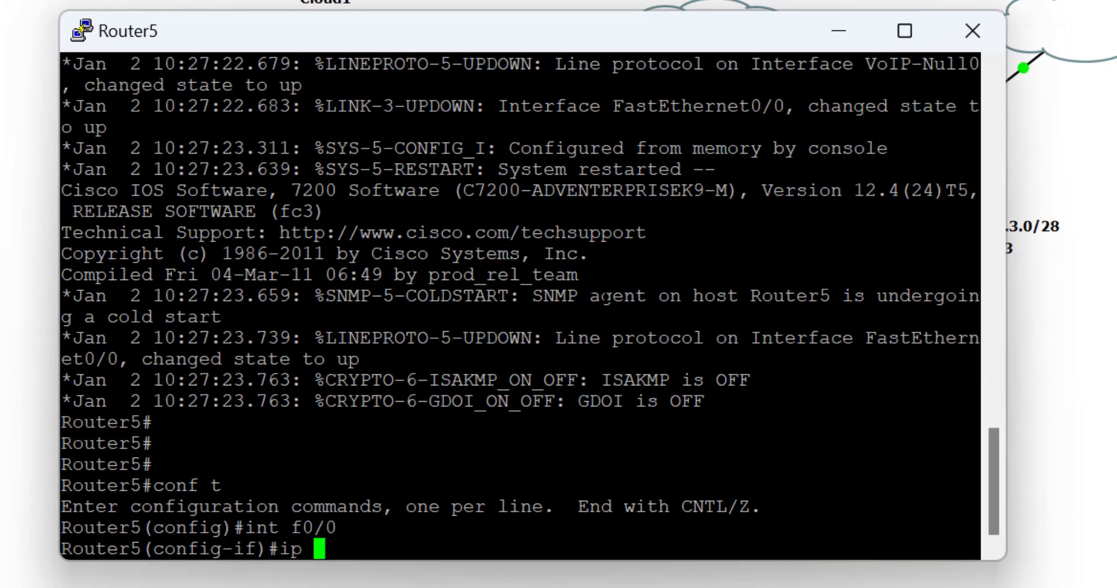
pyautogui.write('ospf 1 area 2')
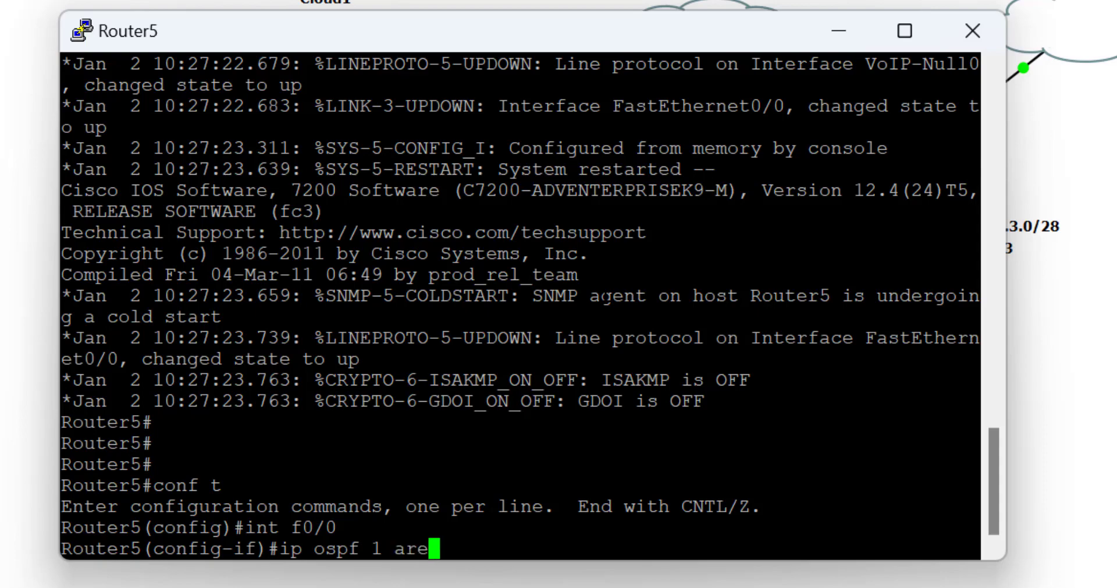
pyautogui.press('Return')
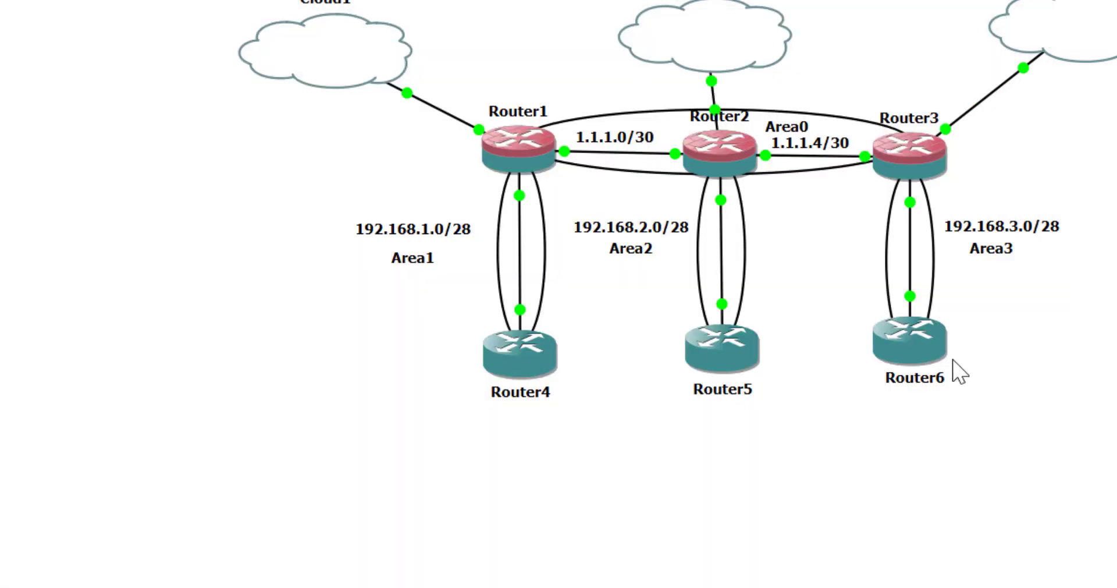
# In Router6's console, enable OSPF process 1 in area 3 on interface f0/0.
pyautogui.rightClick(904, 346)
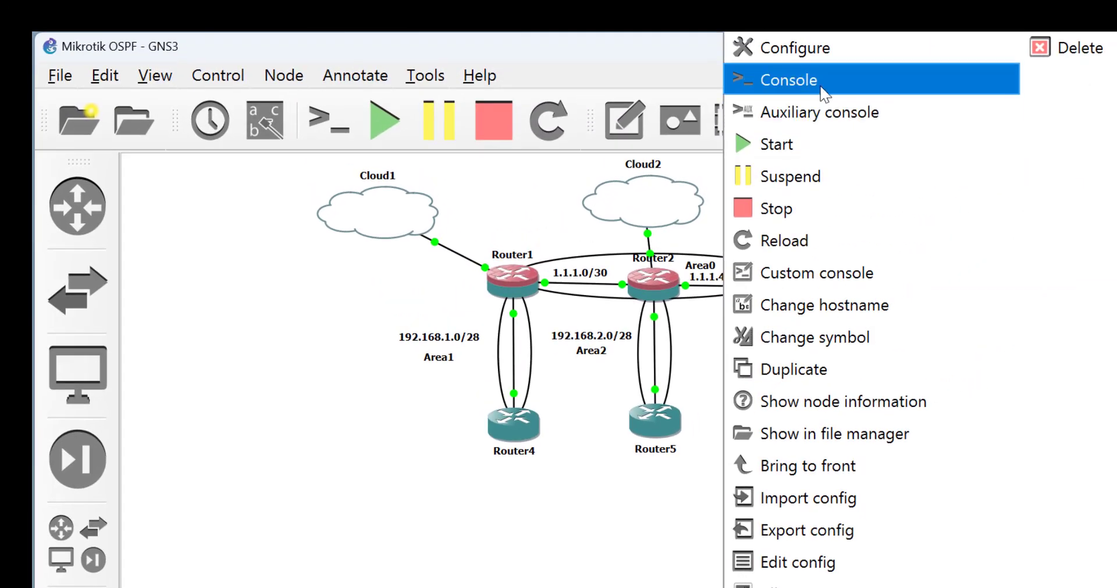
pyautogui.click(822, 76)
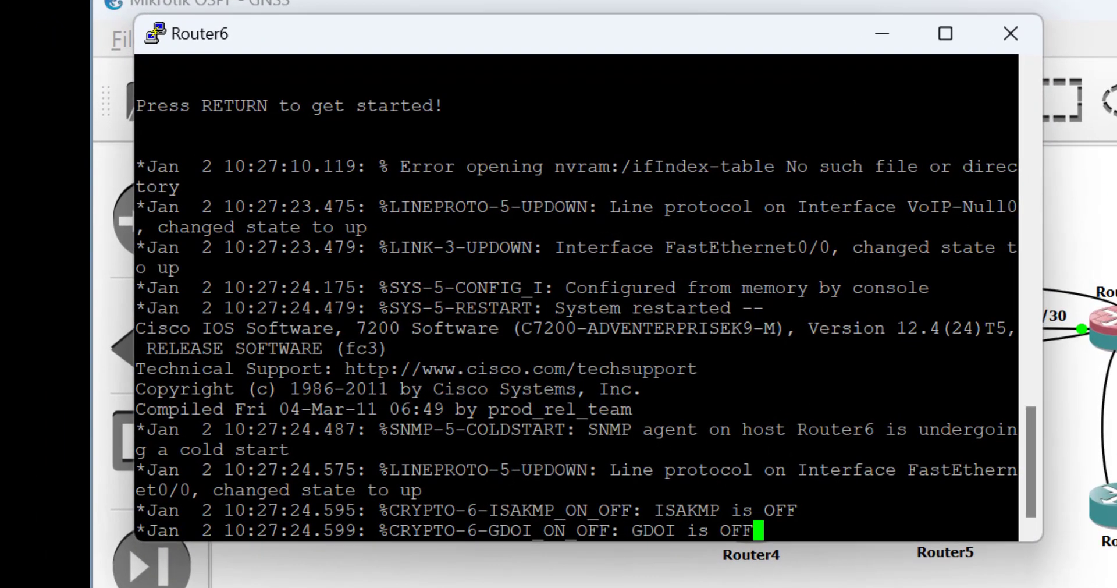
pyautogui.press('Return')
pyautogui.write('conf t')
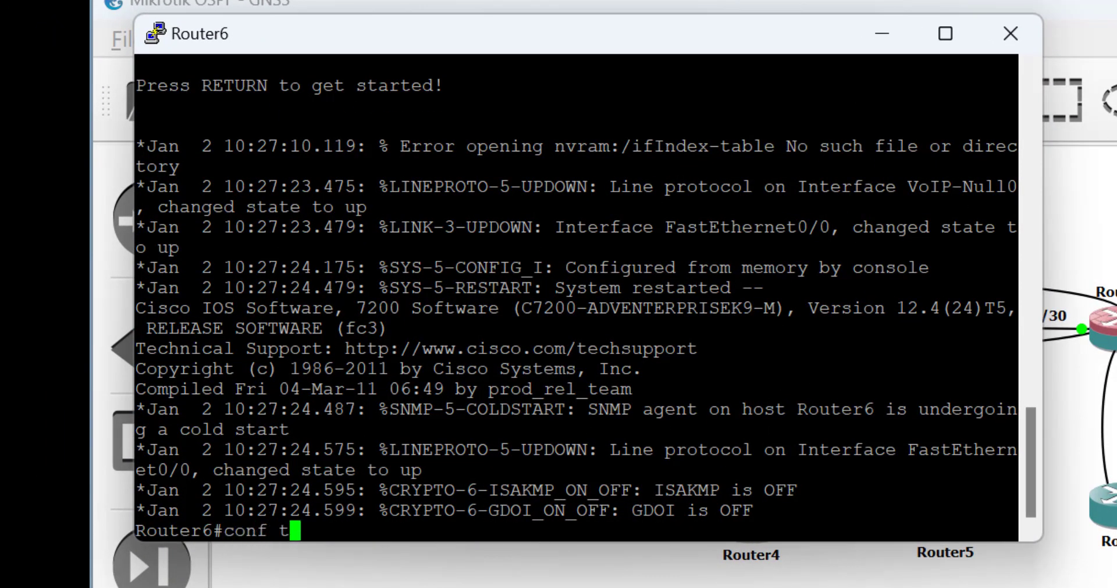
pyautogui.press('Return')
pyautogui.write('int f0/0')
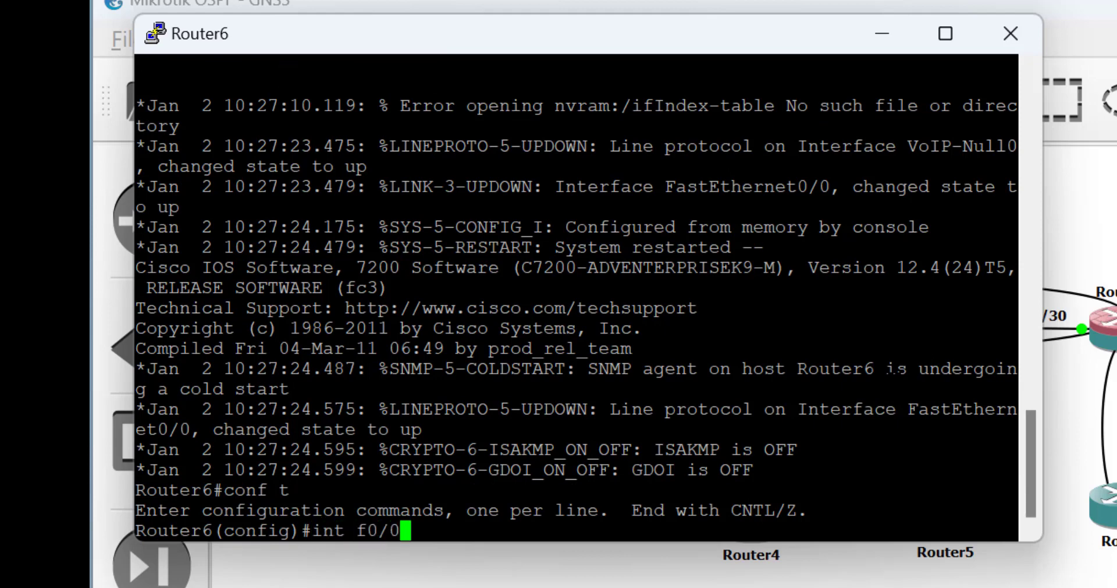
pyautogui.press('Return')
pyautogui.write('ip ')
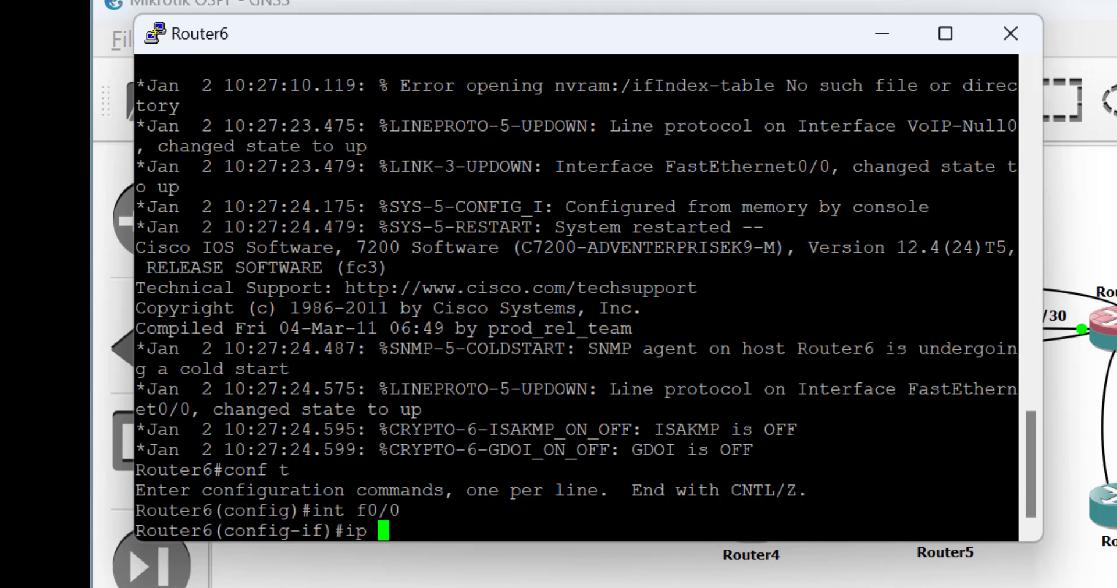
pyautogui.write('ospf 1 area 3')
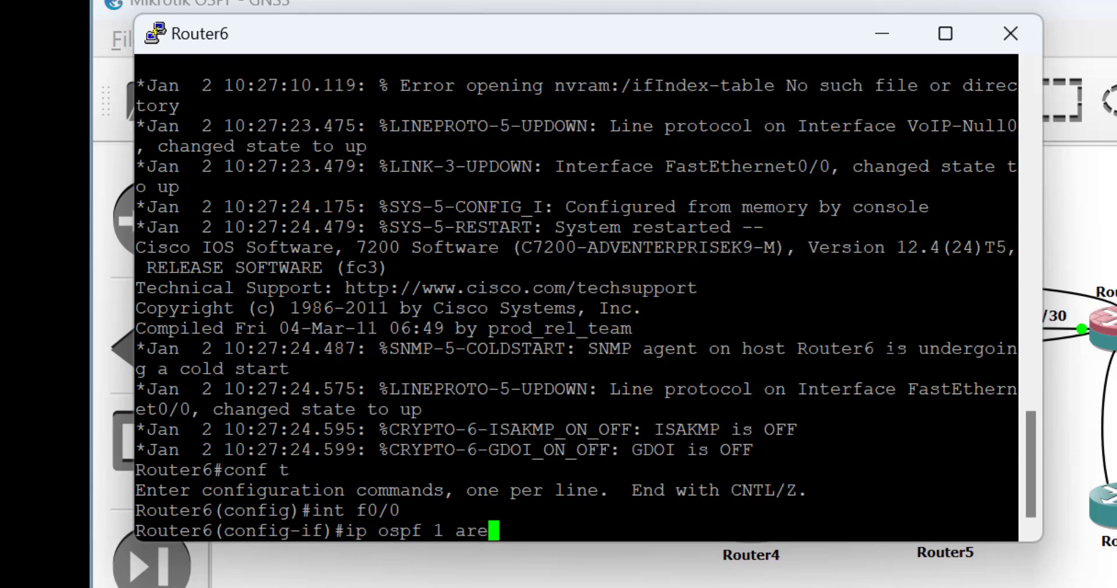
pyautogui.press('Return')
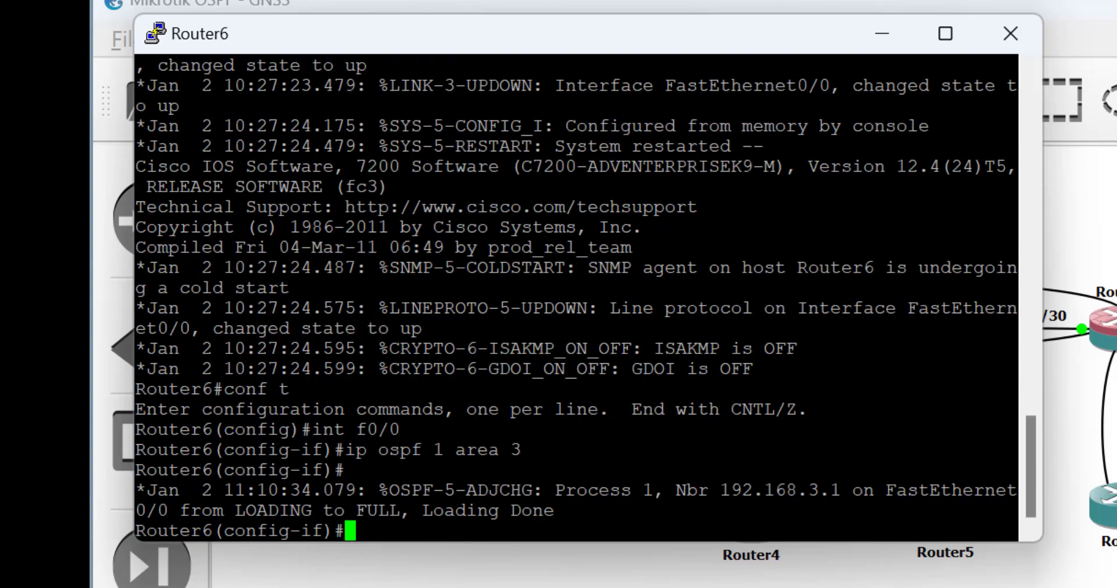
# Display Router6's OSPF neighbor table from interface configuration mode with "do sh ip ospf nei".
pyautogui.press('Return')
pyautogui.write('do s')
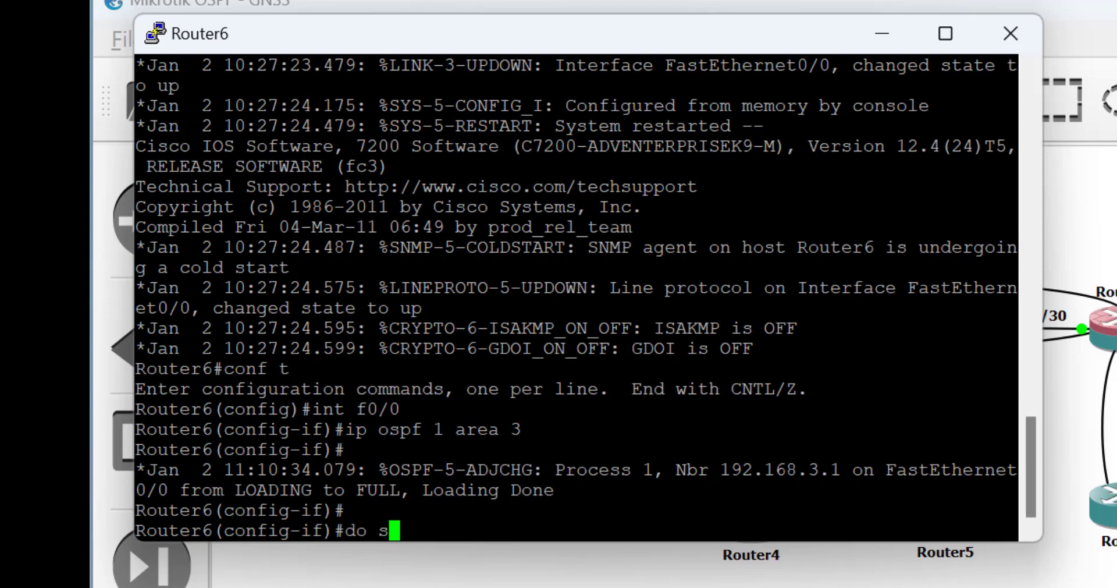
pyautogui.write('h ip ospf ')
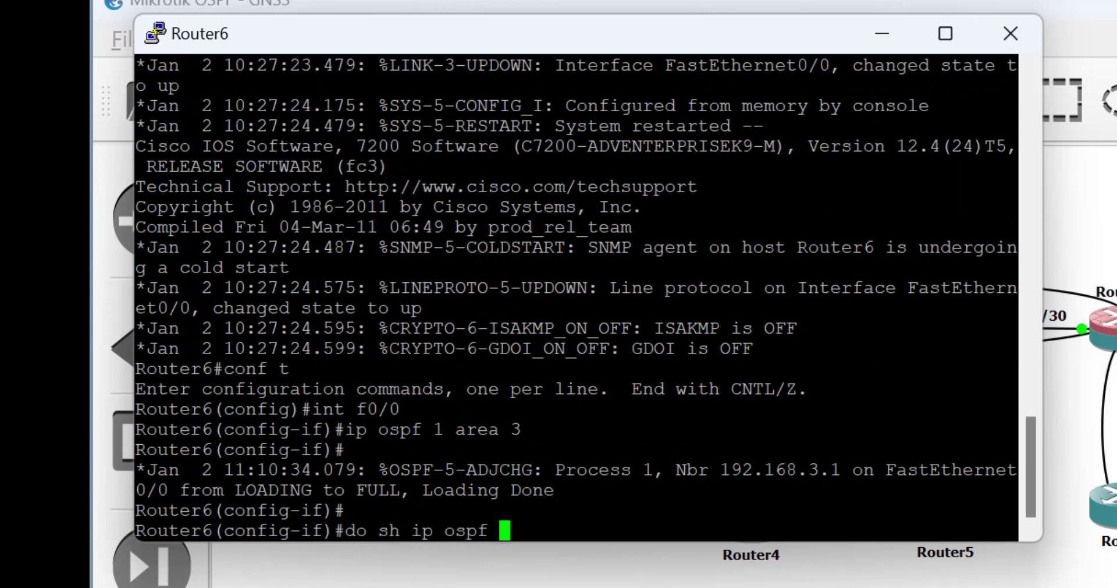
pyautogui.write('nei')
pyautogui.press('Return')
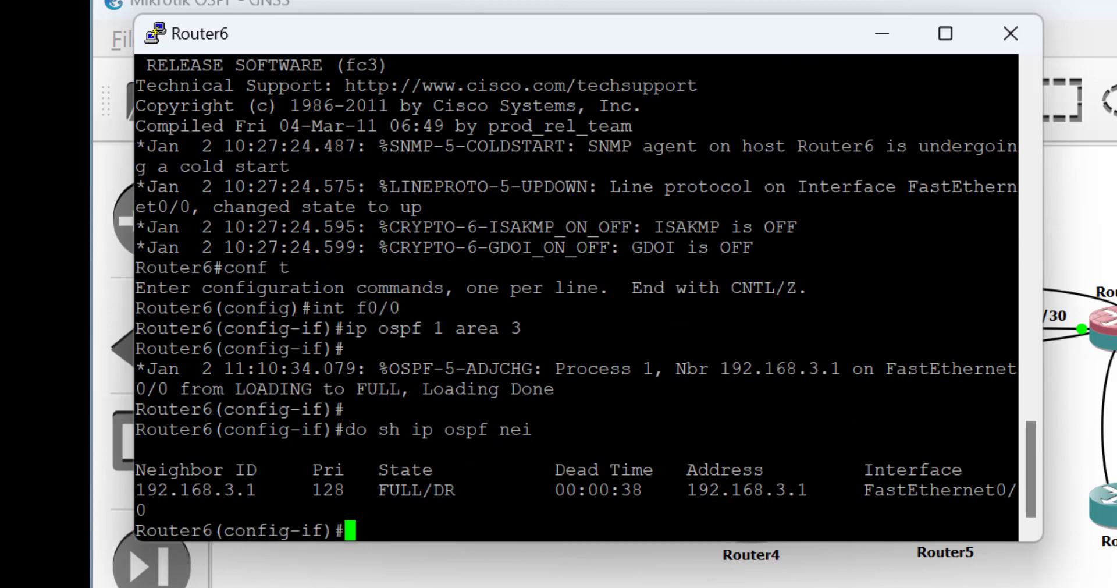
# Display Router6's IP routing table with "do sh ip route" to check the inter-area OSPF routes.
pyautogui.write('do sh')
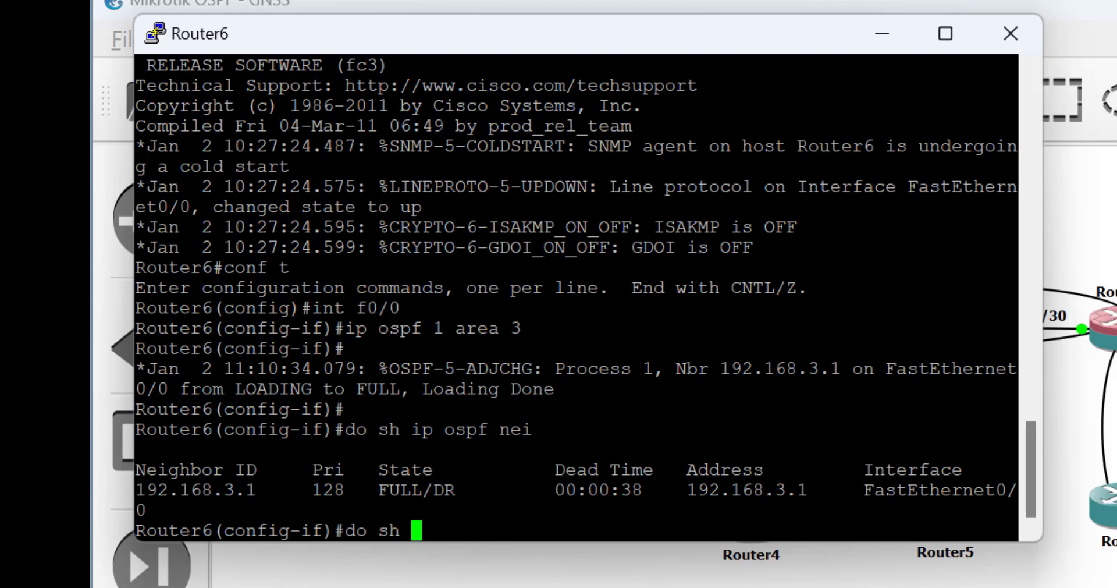
pyautogui.write(' ip route')
pyautogui.press('Return')
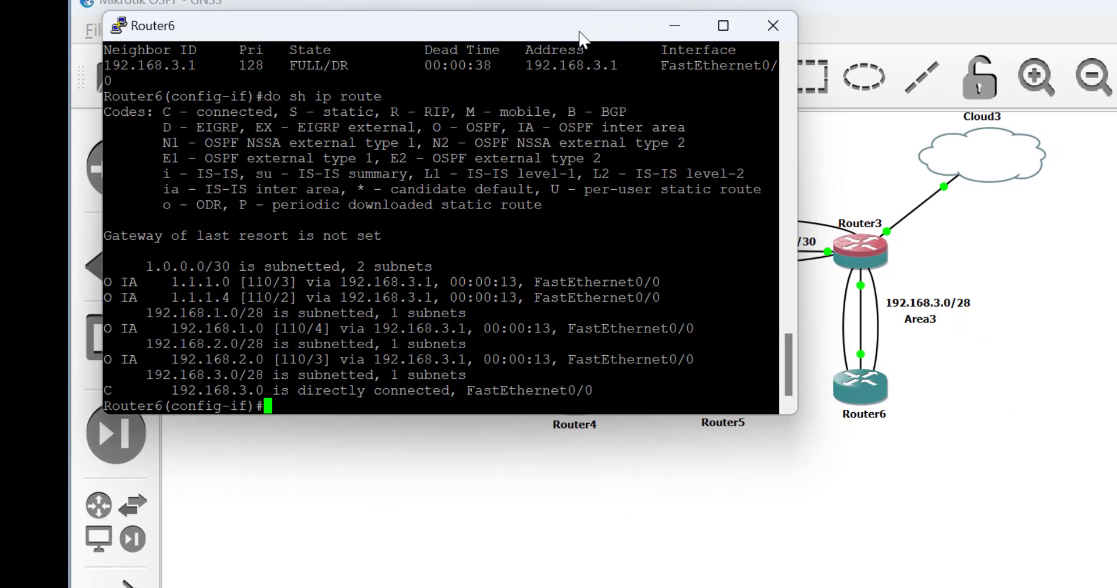
# Examine the routes to 1.1.1.0, 1.1.1.4, 192.168.1.0/28 and 192.168.2.0/28 in Router6's routing table.
pyautogui.moveTo(580, 32); pyautogui.dragTo(957, 188)
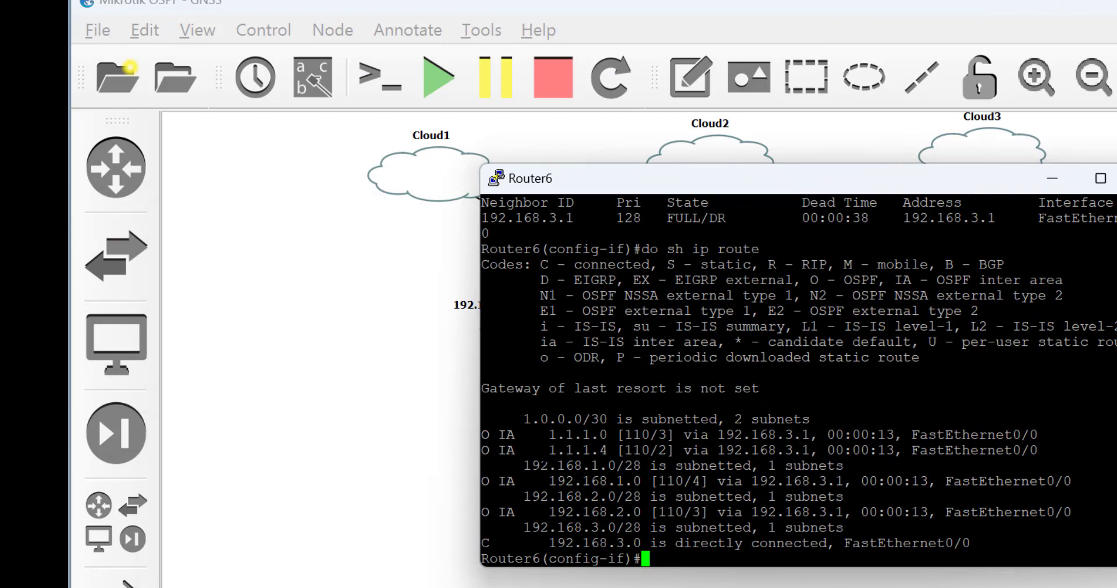
pyautogui.moveTo(549, 434); pyautogui.dragTo(588, 434)
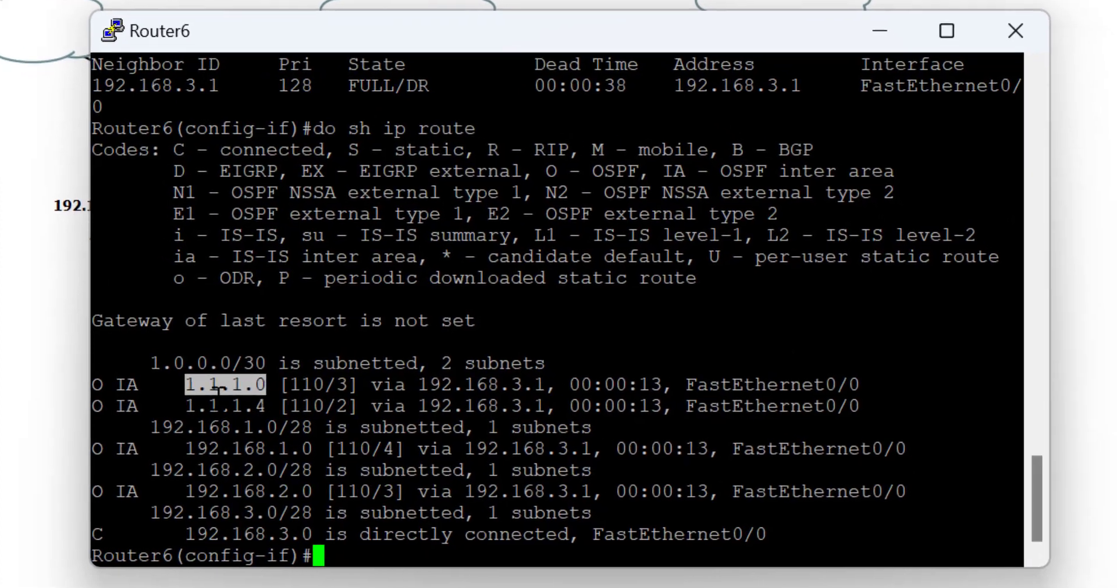
pyautogui.moveTo(239, 413); pyautogui.dragTo(278, 406)
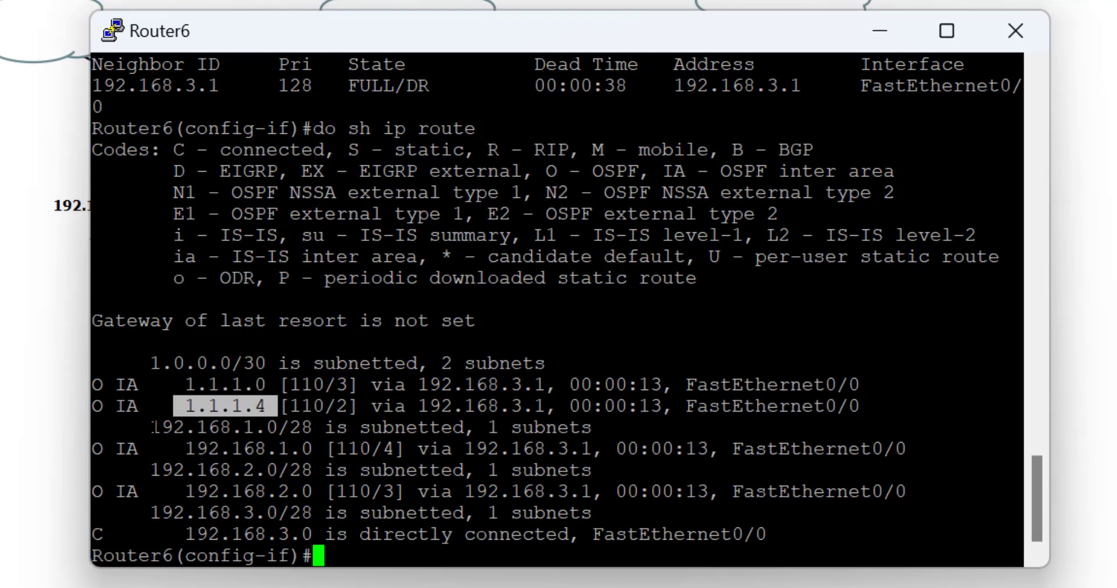
pyautogui.moveTo(153, 427); pyautogui.dragTo(289, 428)
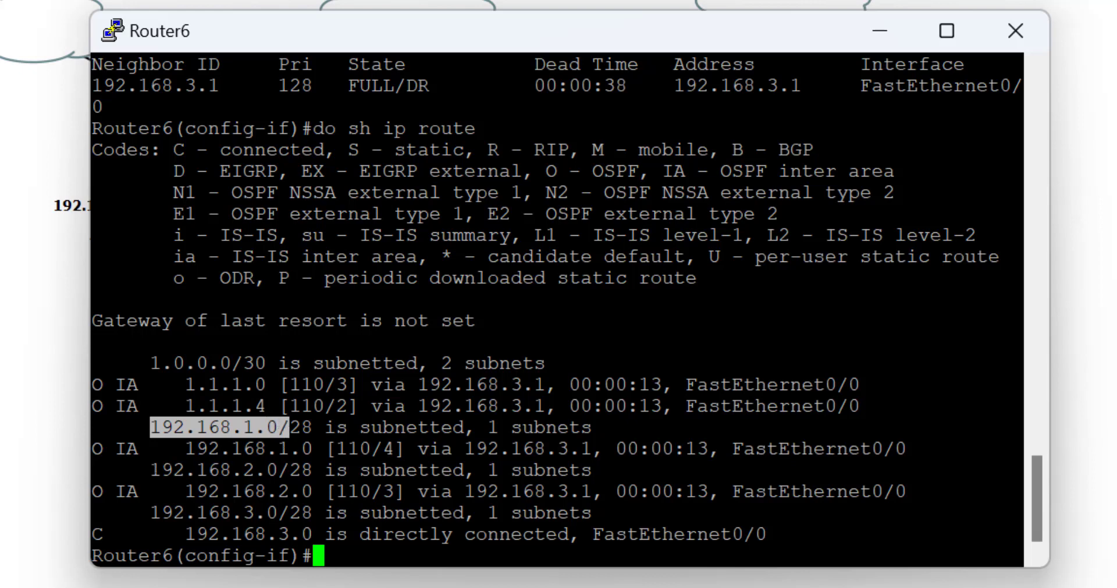
pyautogui.moveTo(127, 470); pyautogui.dragTo(307, 472)
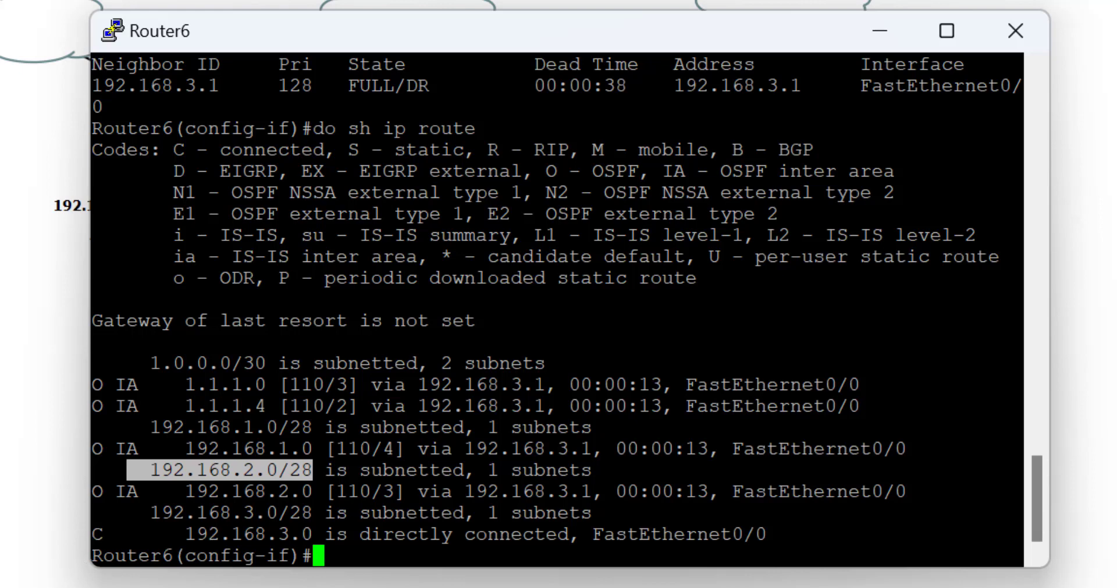
# Leave configuration mode in Router6's console and ping 1.1.1.1 and 1.1.1.2.
pyautogui.hotkey('ctrl', 'z')
pyautogui.press('Return')
pyautogui.write('pin')
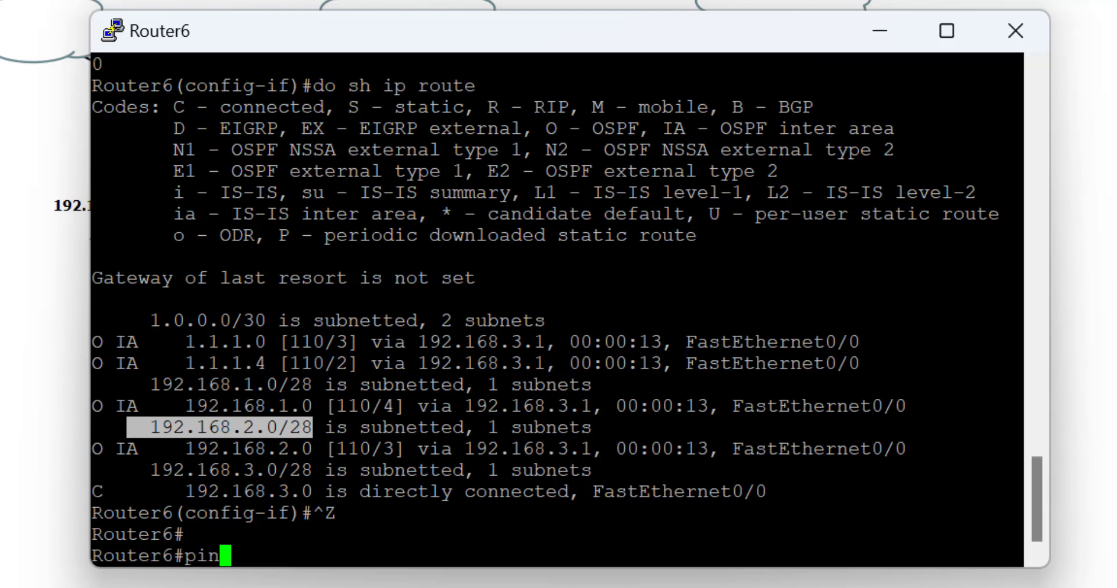
pyautogui.write('g 1.1.1.1')
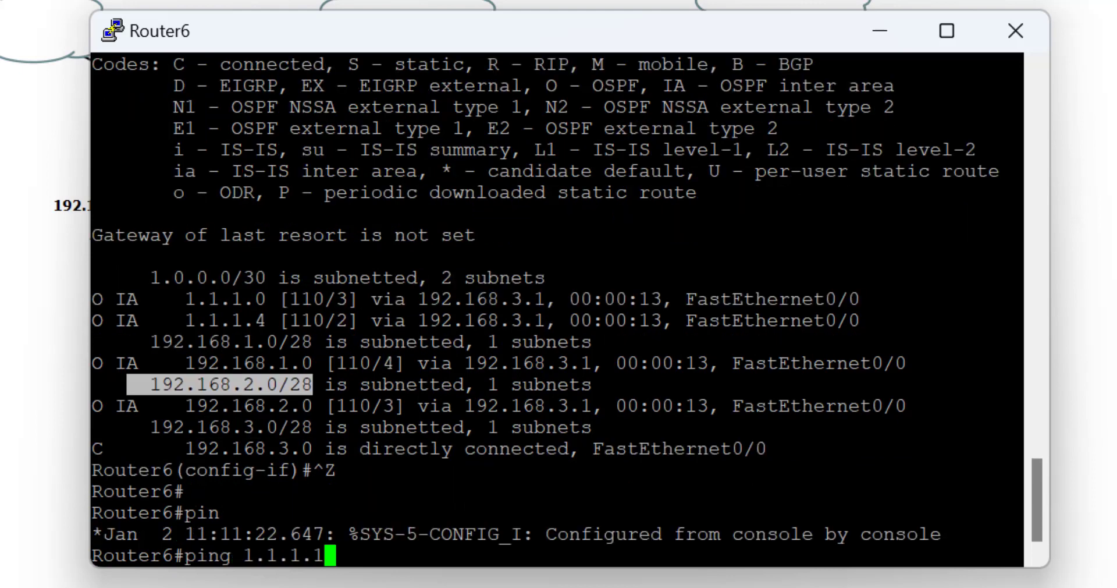
pyautogui.press('Return')
pyautogui.press('Up')
pyautogui.press('BackSpace')
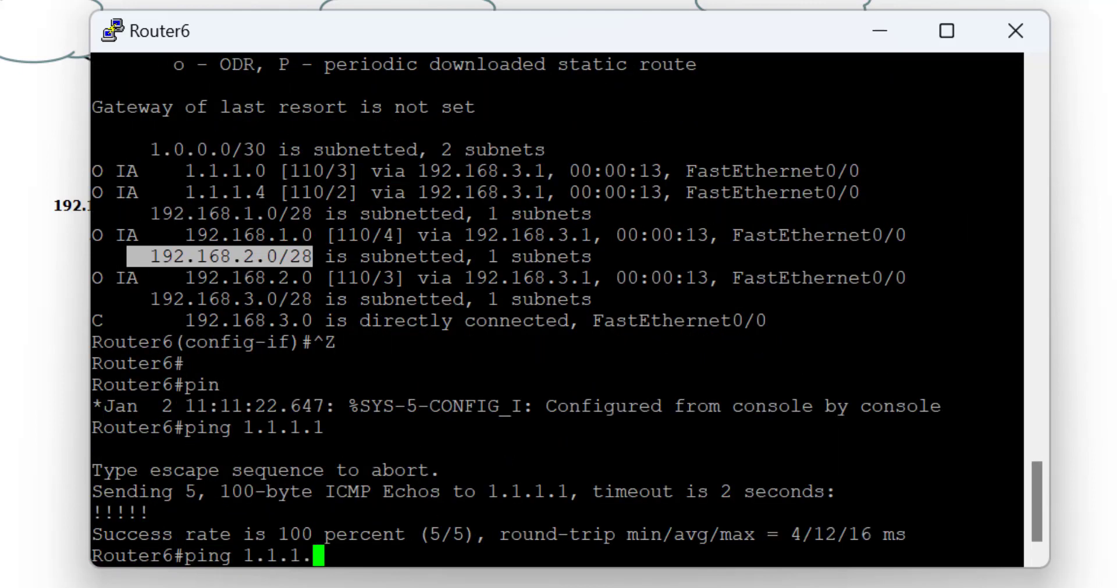
pyautogui.write('2')
pyautogui.press('Return')
# From Router6, ping 1.1.1.5 and 1.1.1.6 to test the second backbone link.
pyautogui.press('Up')
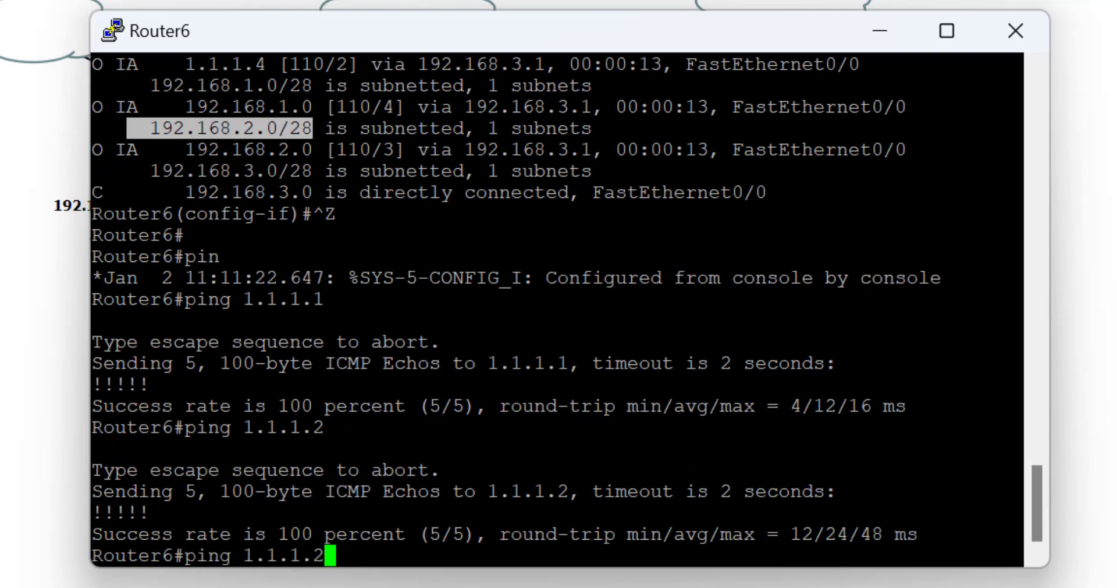
pyautogui.press('BackSpace')
pyautogui.write('5')
pyautogui.press('Return')
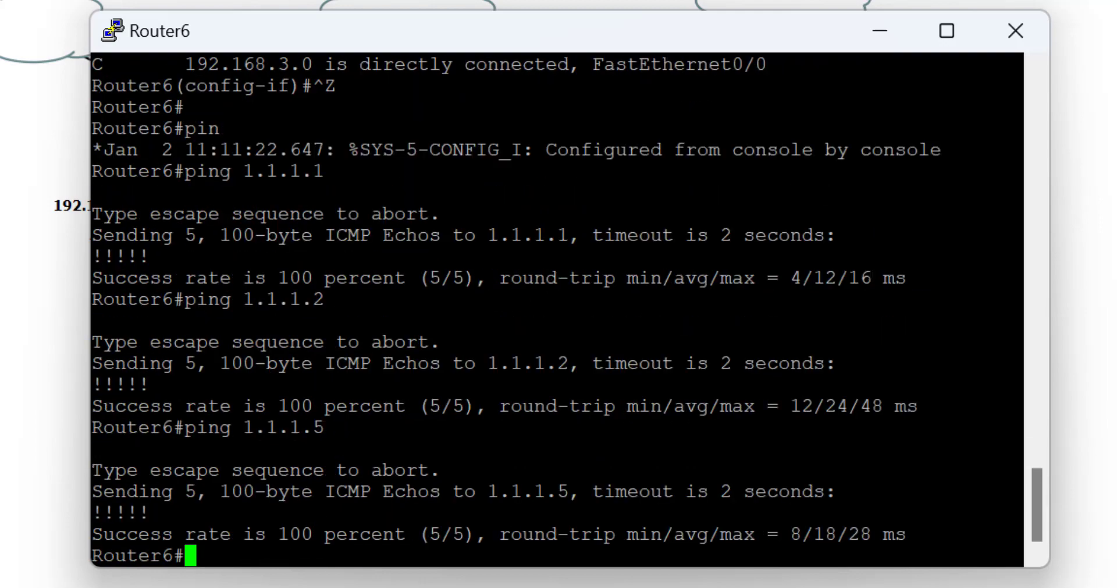
pyautogui.write('pin')
pyautogui.press('Up')
pyautogui.press('BackSpace')
pyautogui.write('6')
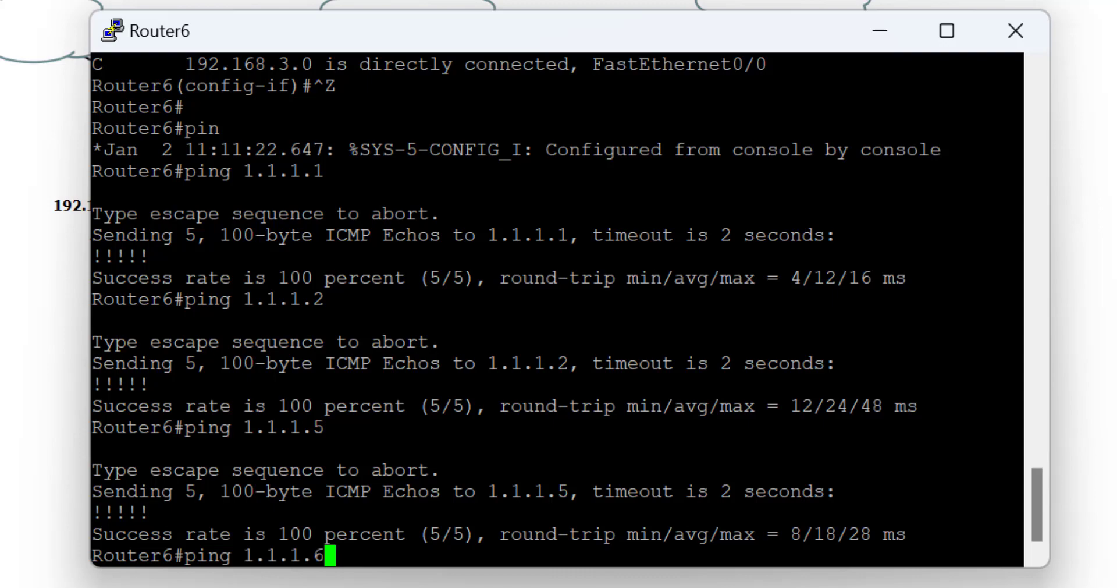
pyautogui.press('Return')
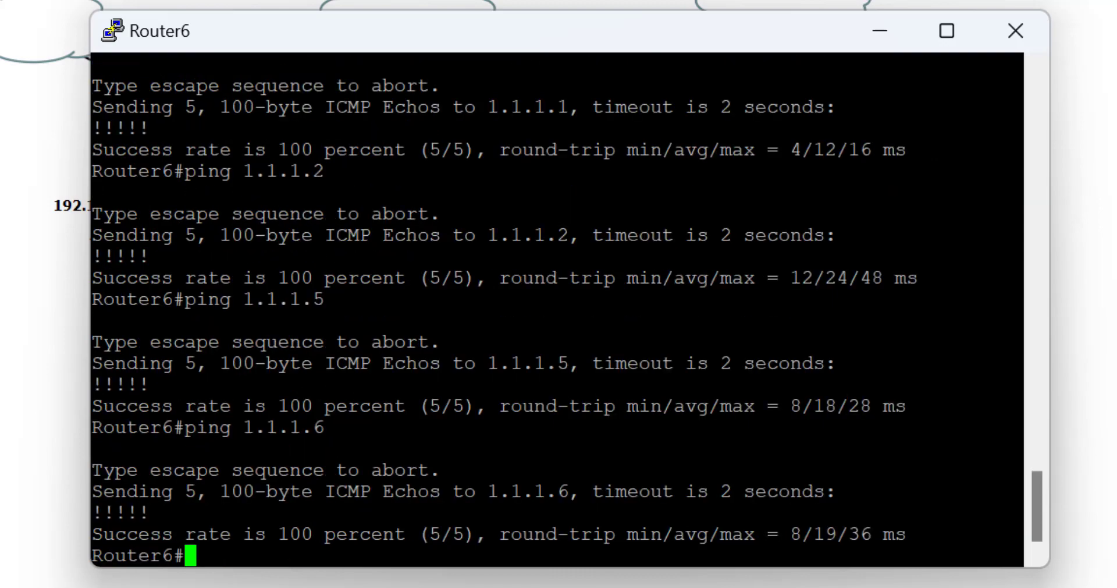
# From Router6, ping the area 1 addresses 192.168.1.1 and 192.168.1.2.
pyautogui.press('Up')
pyautogui.press('BackSpace')
pyautogui.press('BackSpace')
pyautogui.press('BackSpace')
pyautogui.press('BackSpace')
pyautogui.press('BackSpace')
pyautogui.press('BackSpace')
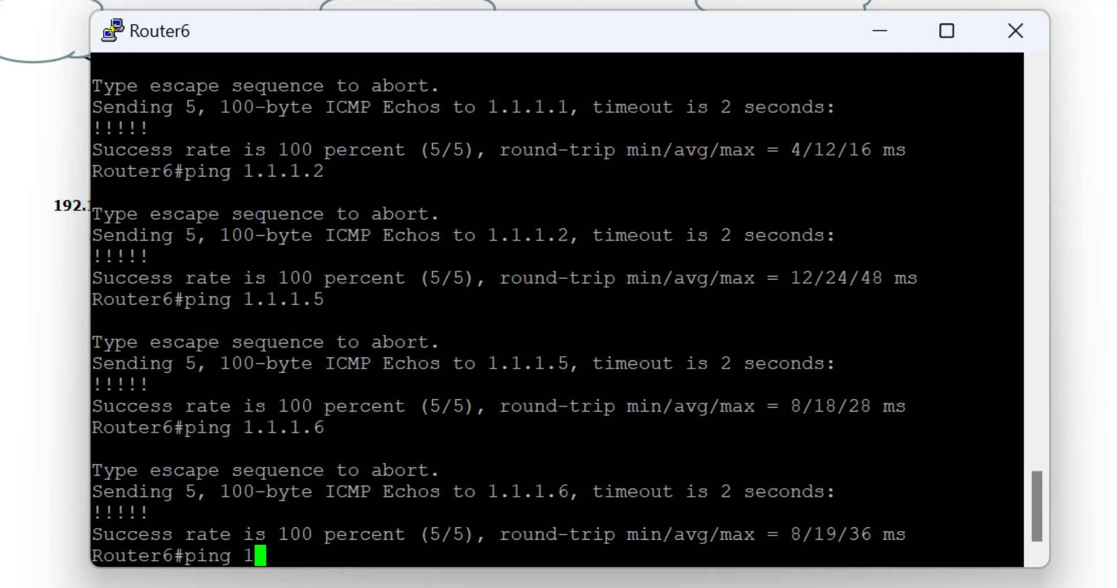
pyautogui.write('91')
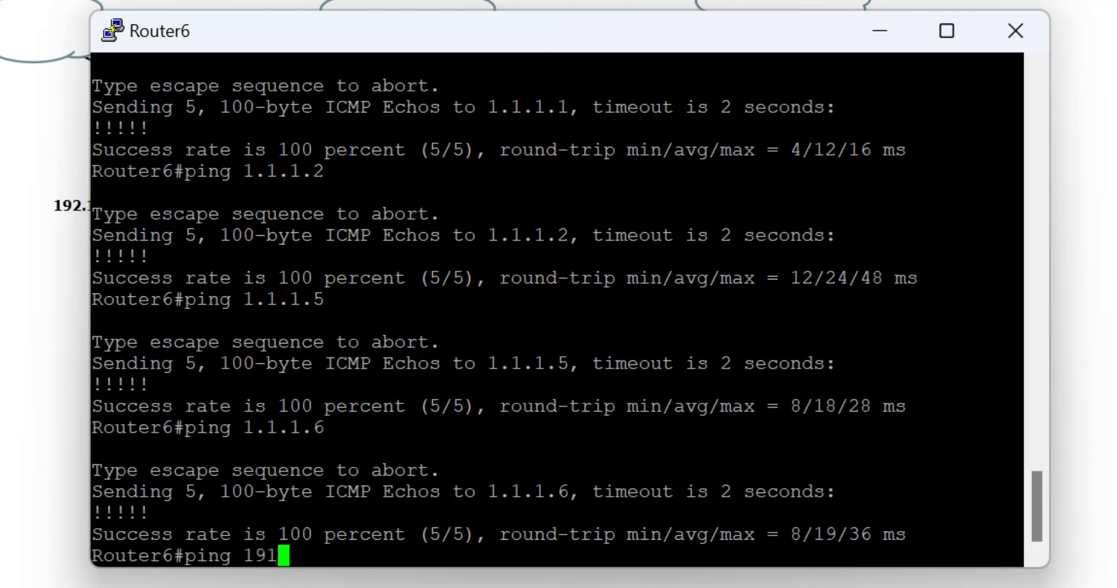
pyautogui.press('BackSpace')
pyautogui.write('2.168')
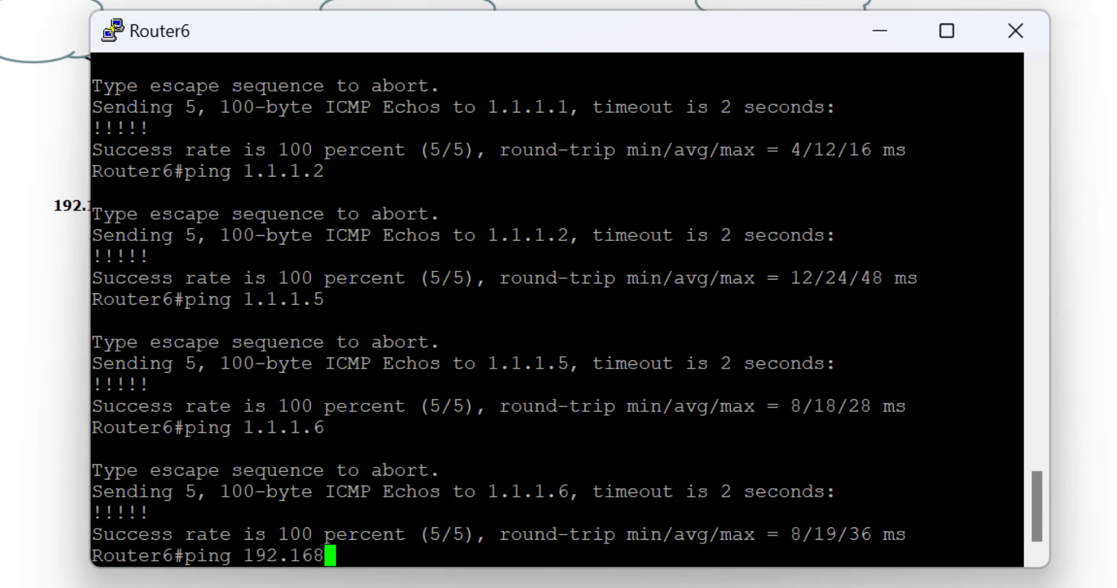
pyautogui.write('.1.1')
pyautogui.press('Return')
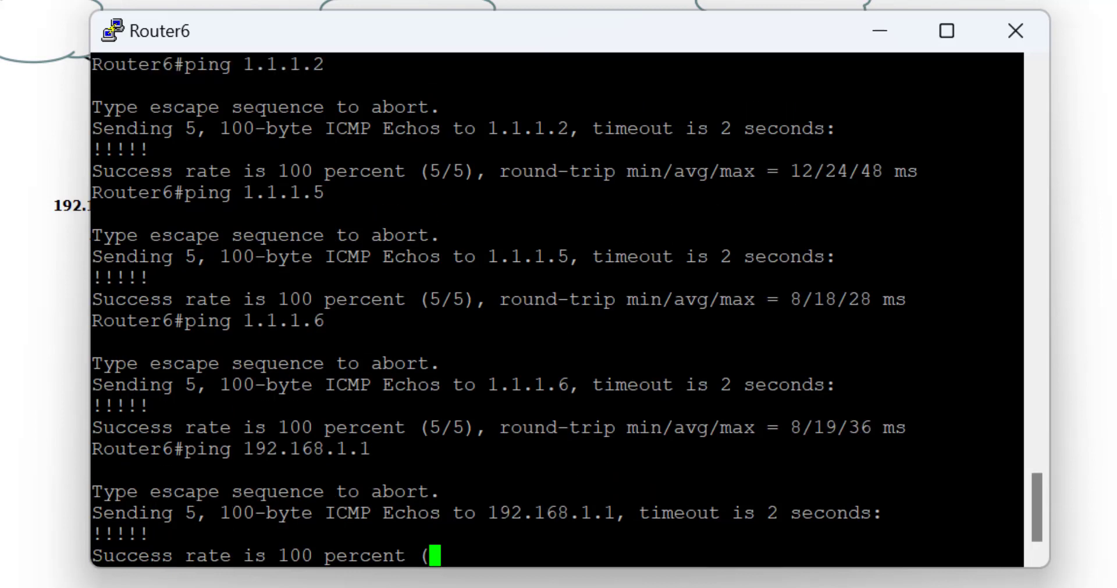
pyautogui.press('Up')
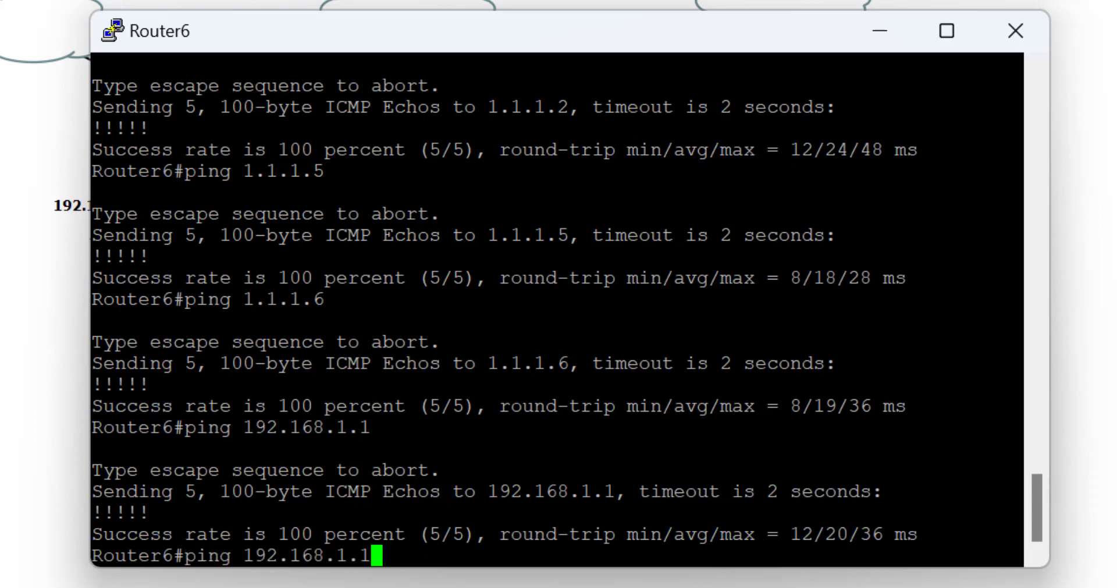
pyautogui.press('BackSpace')
pyautogui.write('2')
pyautogui.press('Return')
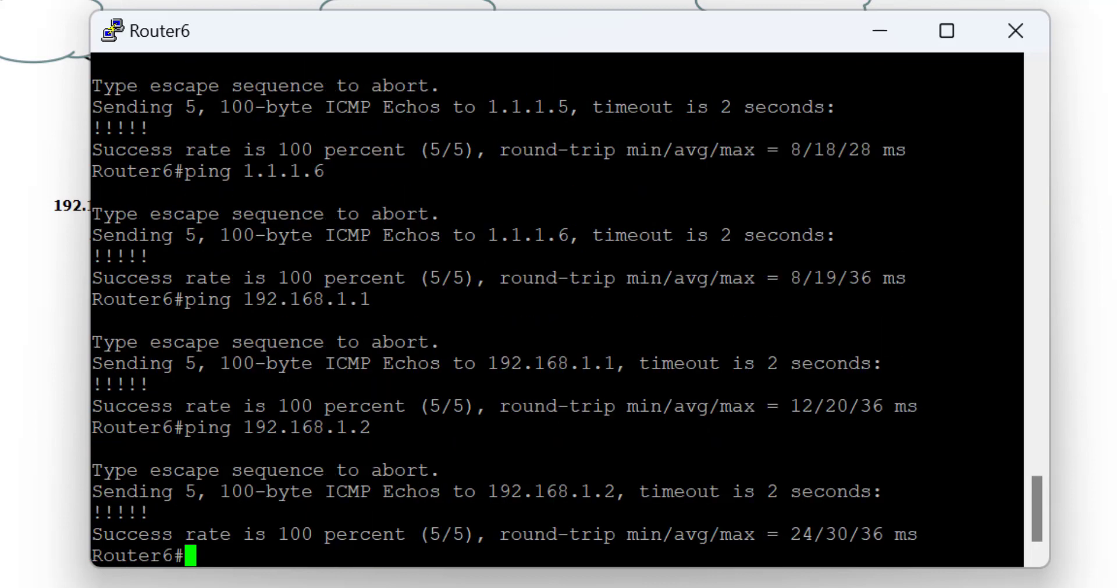
# From Router6, ping the area 2 addresses 192.168.2.1 and 192.168.2.2.
pyautogui.press('Up')
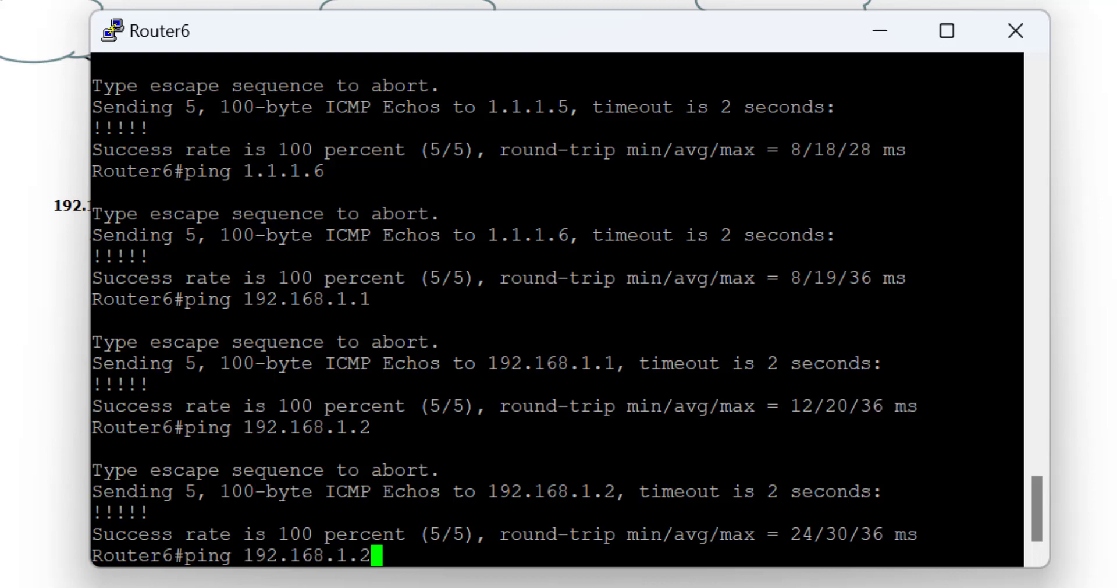
pyautogui.press('BackSpace')
pyautogui.press('BackSpace')
pyautogui.press('BackSpace')
pyautogui.write('2.')
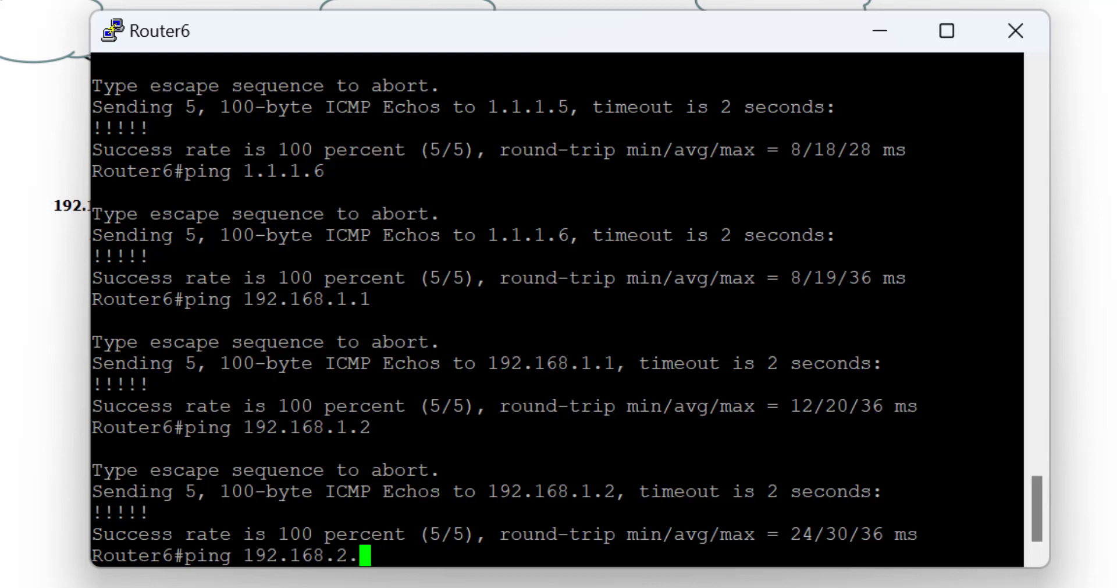
pyautogui.write('1')
pyautogui.press('Return')
pyautogui.press('Up')
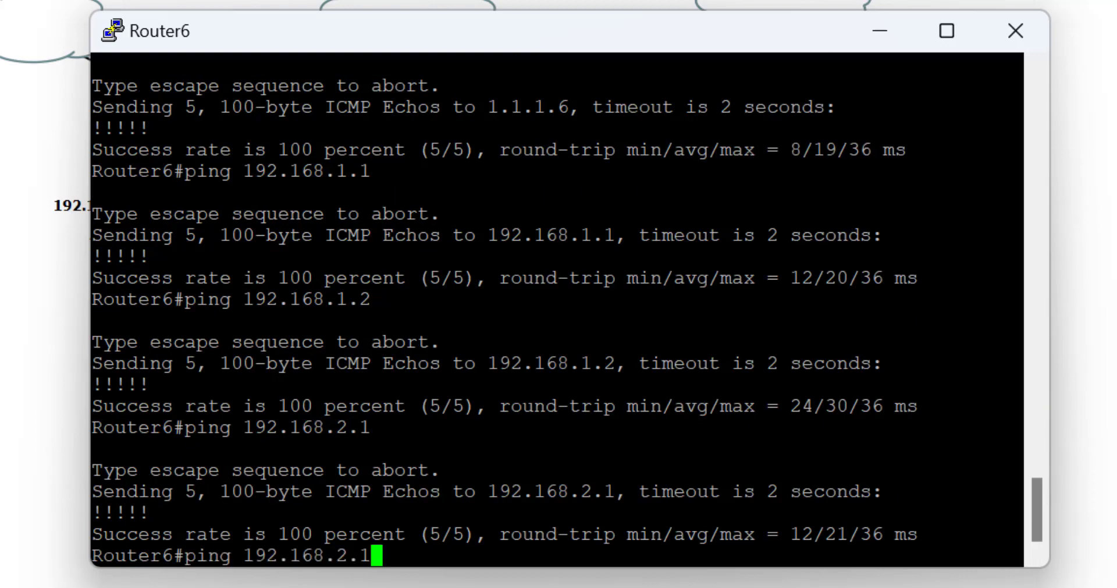
pyautogui.press('BackSpace')
pyautogui.write('2')
pyautogui.press('Return')
# From Router6, ping the area 3 addresses 192.168.3.2 and 192.168.3.1.
pyautogui.press('Up')
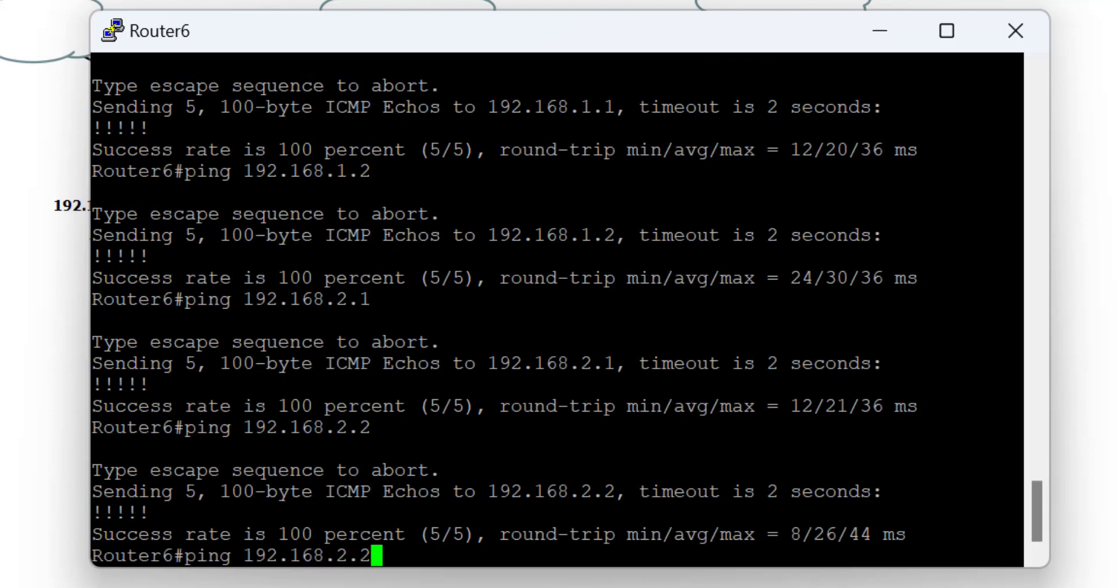
pyautogui.press('Left')
pyautogui.press('Left')
pyautogui.press('BackSpace')
pyautogui.write('3')
pyautogui.press('Return')
pyautogui.press('Up')
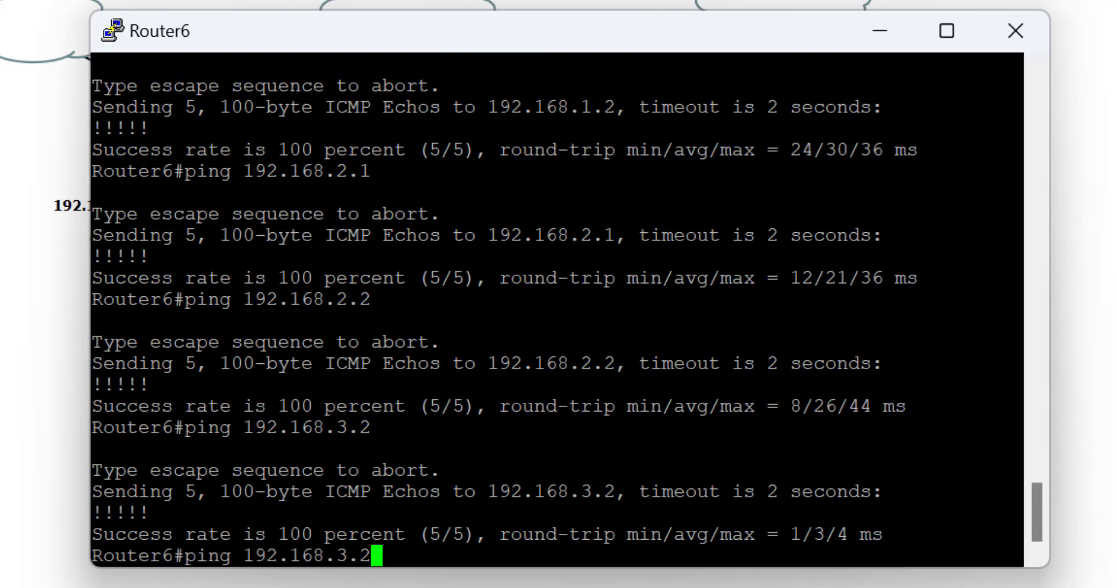
pyautogui.press('BackSpace')
pyautogui.write('1')
pyautogui.press('Return')
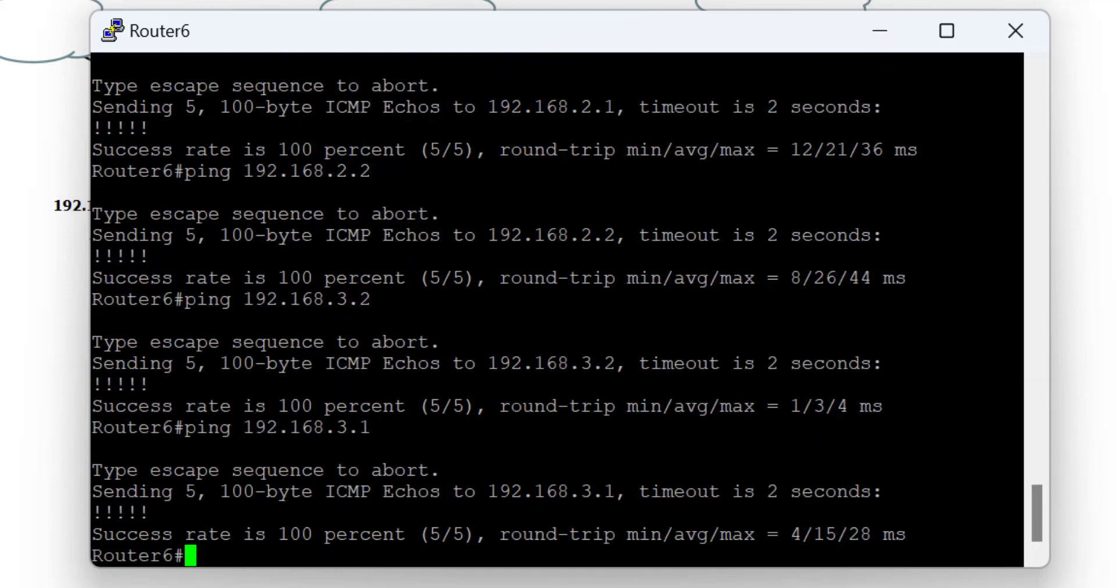
# Minimize Router6's console, switch to Router2's WinBox session and examine its connected and OSPF routes in the Route List.
pyautogui.click(881, 34)
pyautogui.moveTo(602, 584)
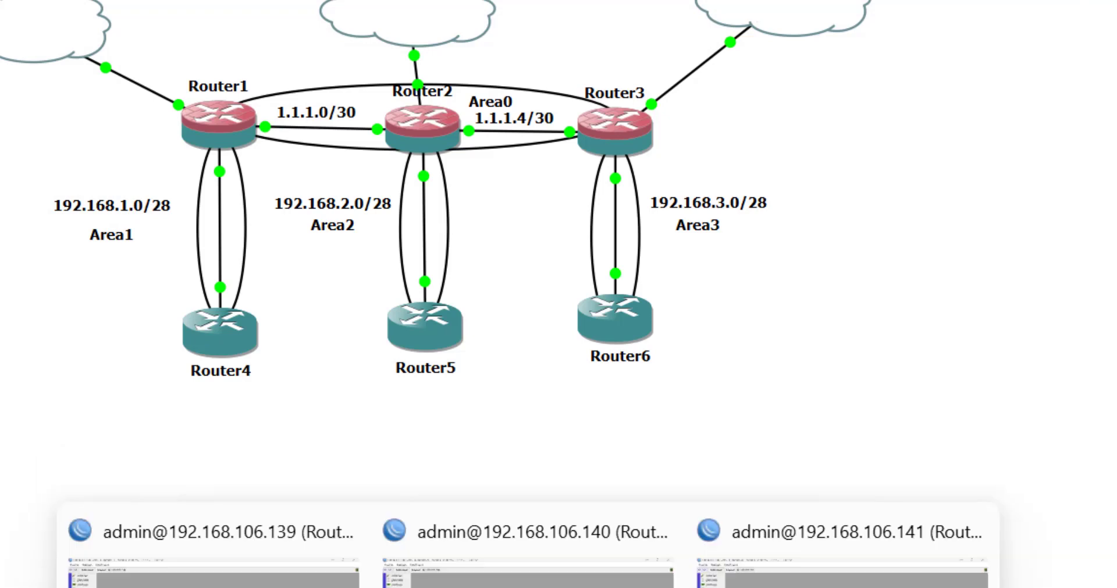
pyautogui.click(582, 550)
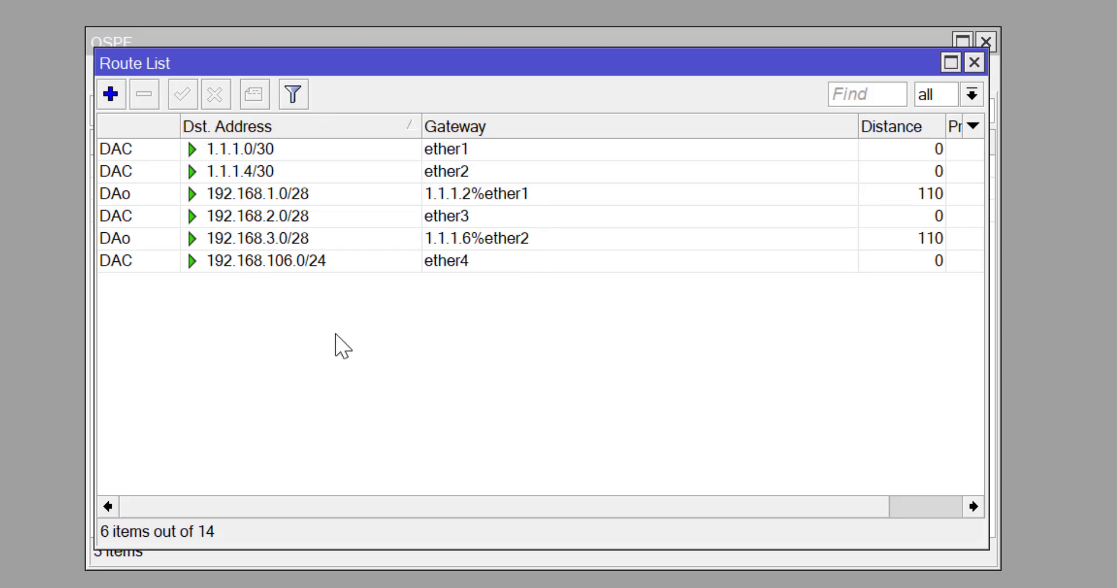
pyautogui.click(243, 152)
pyautogui.click(249, 180)
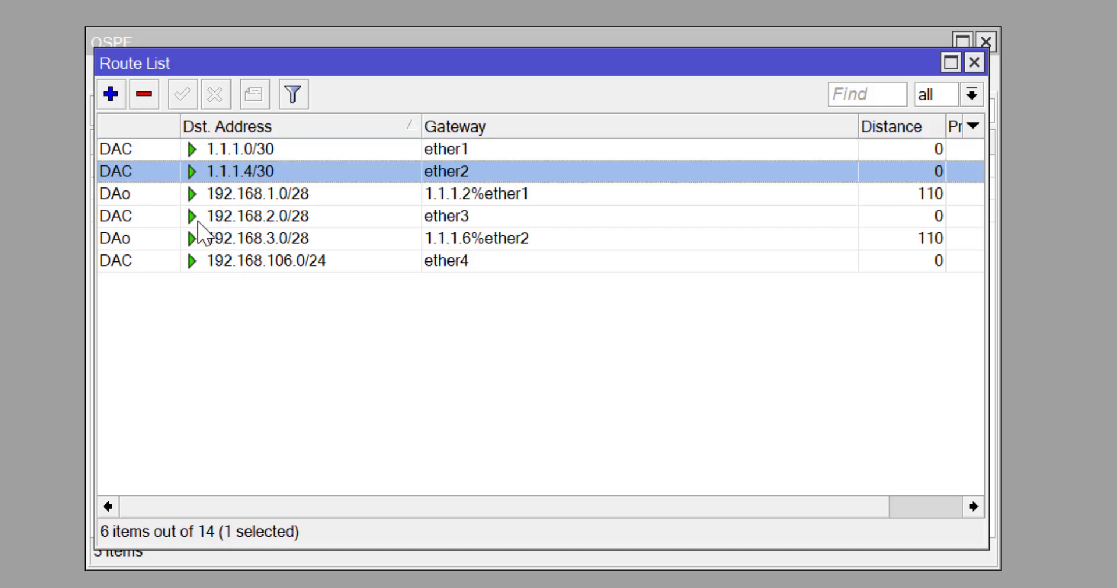
pyautogui.click(256, 194)
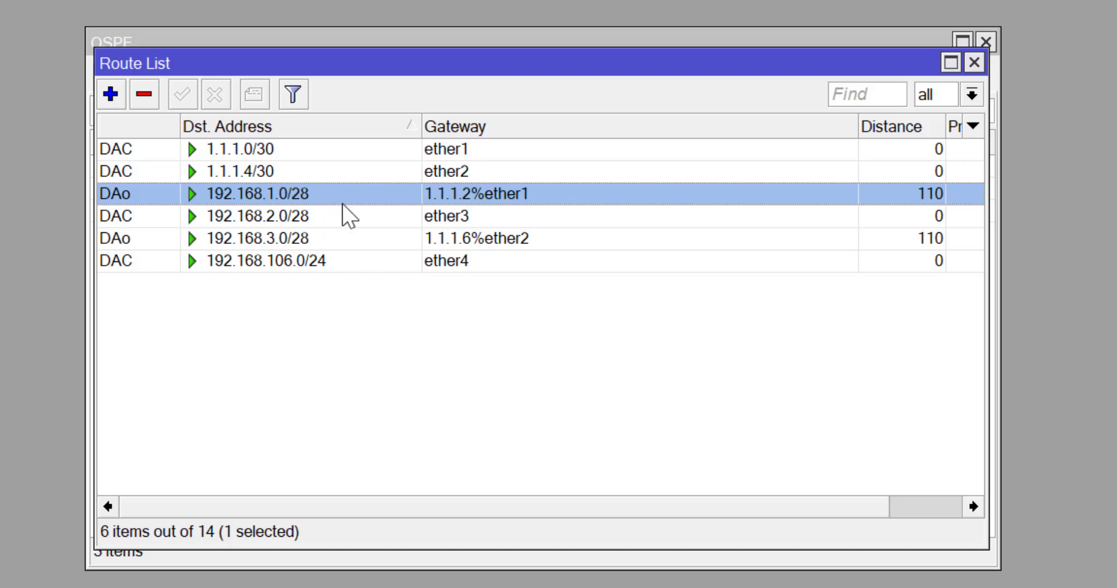
pyautogui.click(275, 240)
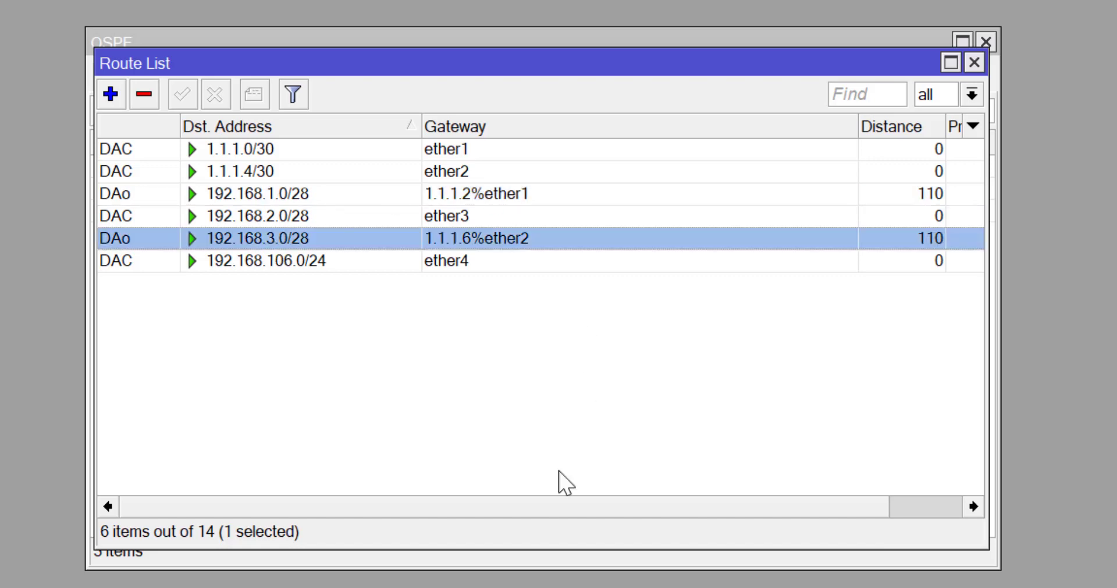
# Switch to Router1's WinBox session and examine its OSPF routes to 1.1.1.4/30, 192.168.2.0/28 and 192.168.3.0/28, including their distances.
pyautogui.moveTo(532, 587)
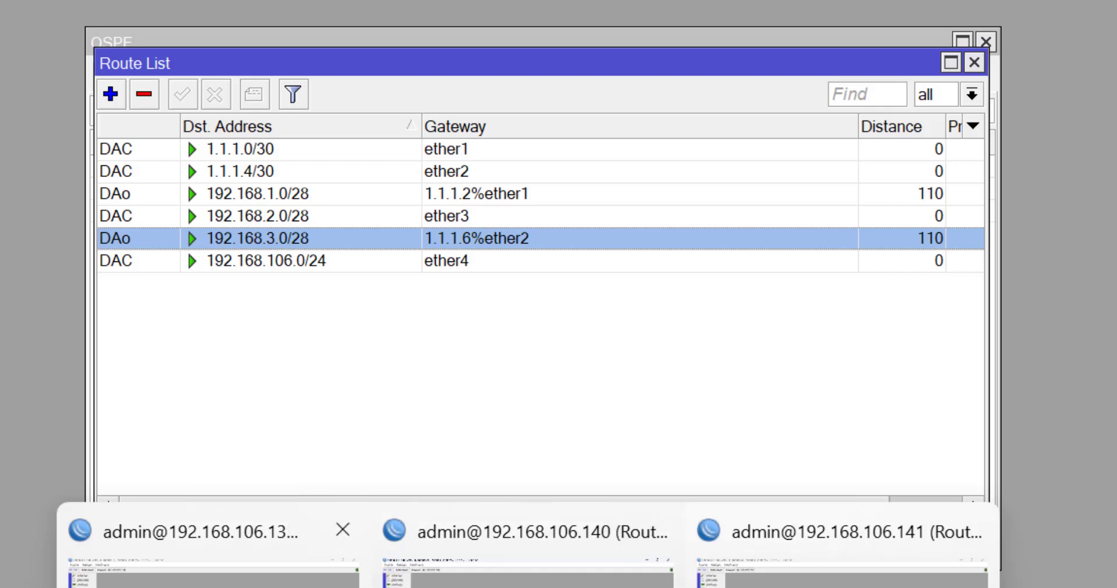
pyautogui.click(221, 546)
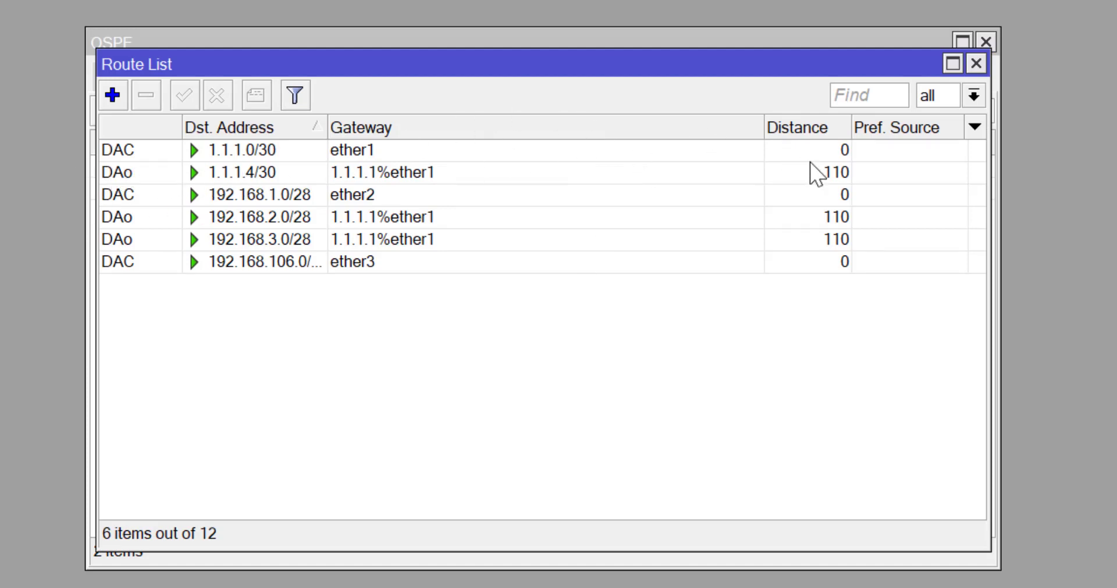
pyautogui.click(838, 185)
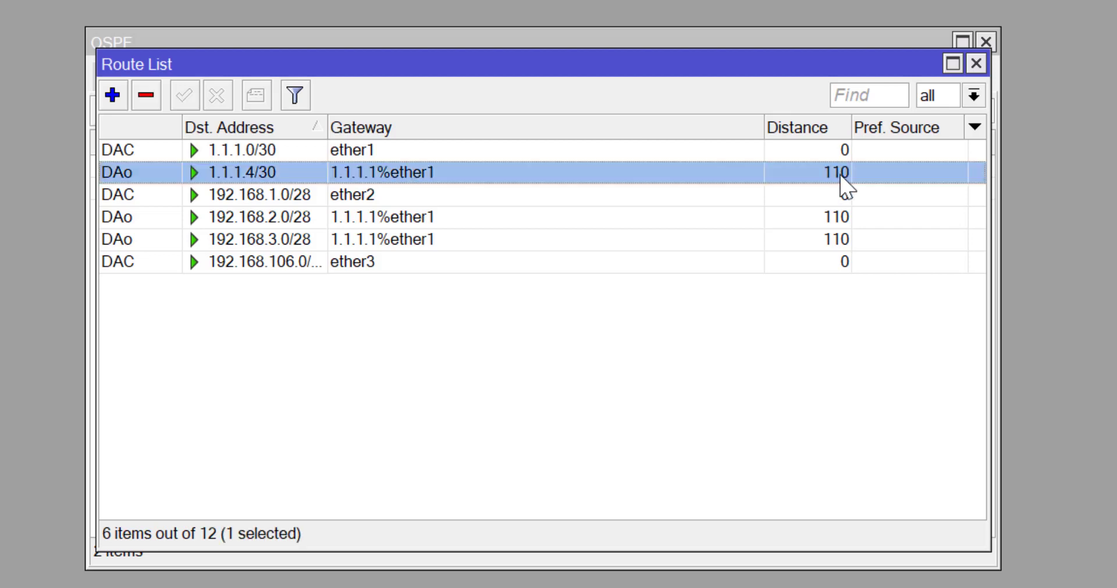
pyautogui.click(833, 216)
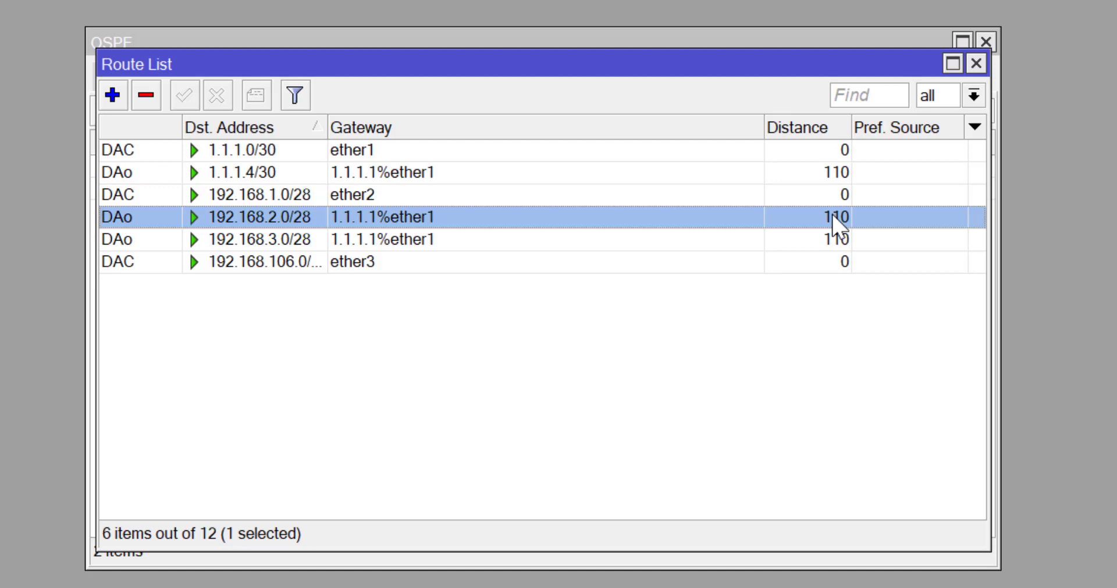
pyautogui.click(836, 241)
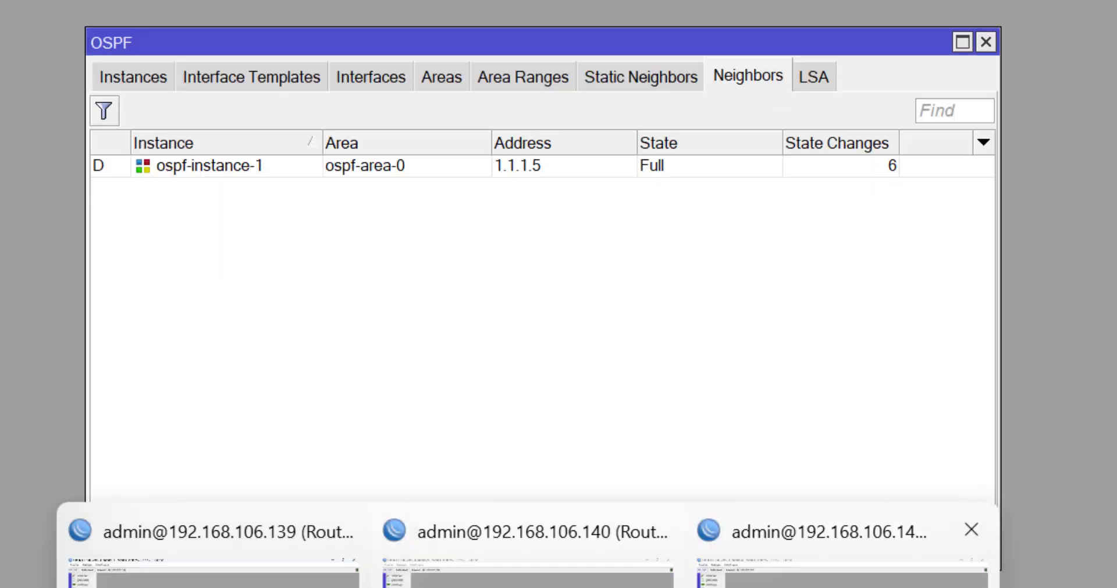
# Switch to Router3's WinBox session, examine the gateways and distances of its OSPF routes, and close the Route List and OSPF windows.
pyautogui.click(785, 531)
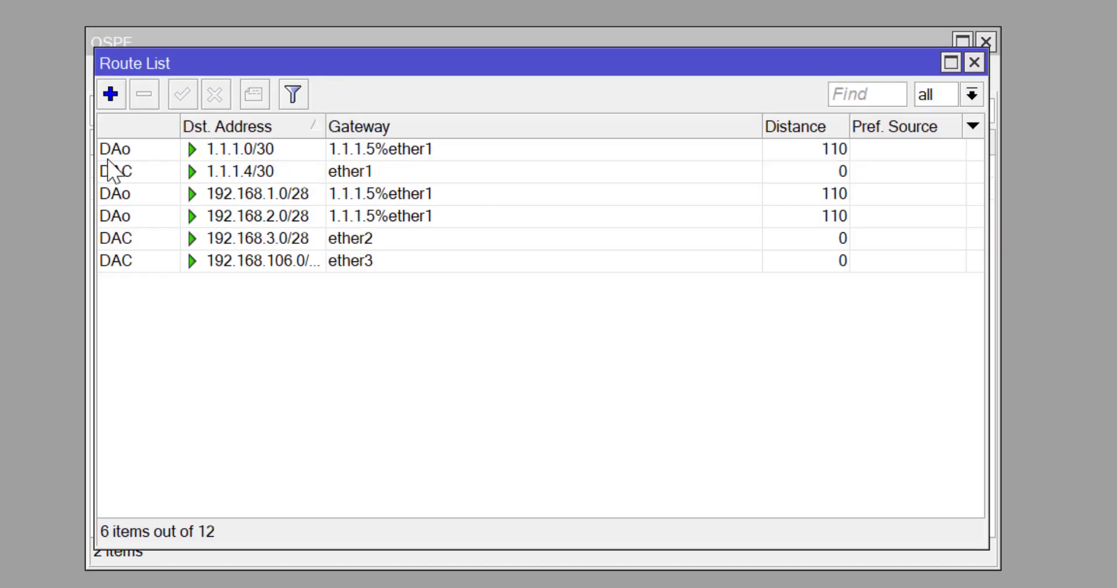
pyautogui.click(810, 151)
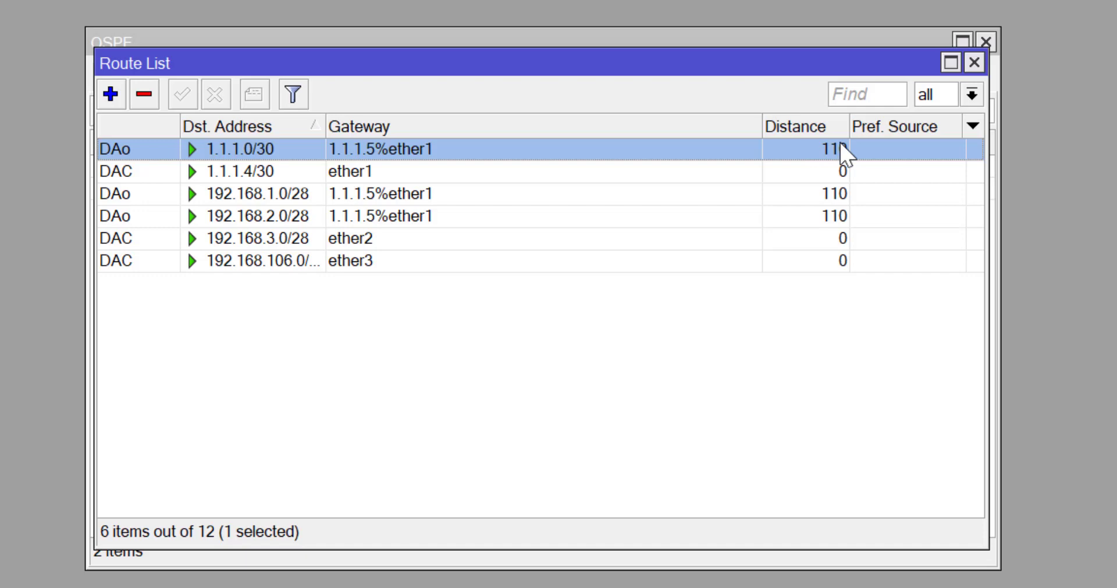
pyautogui.click(828, 196)
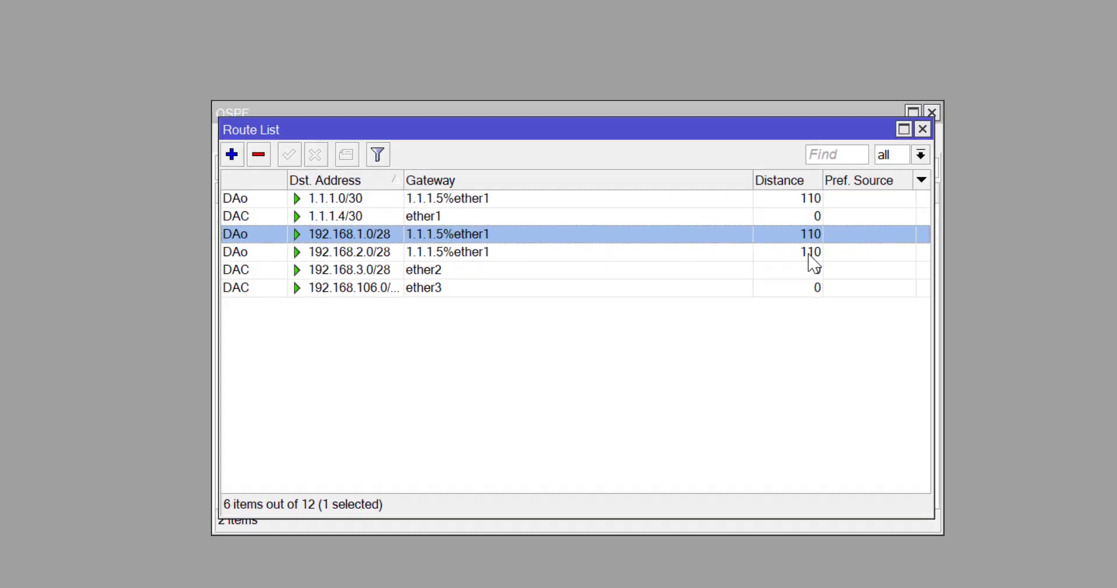
pyautogui.click(834, 223)
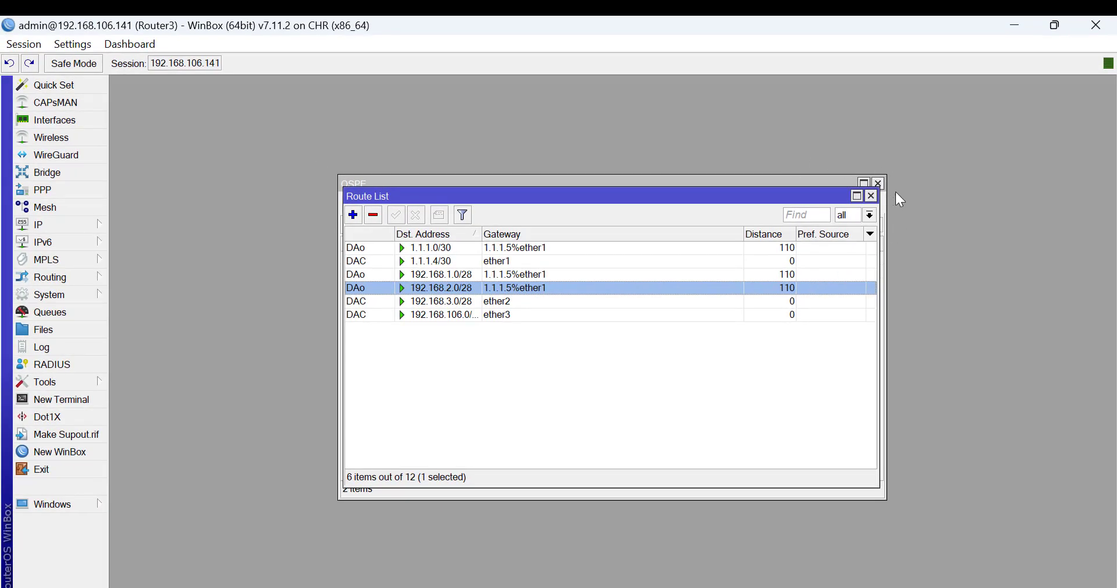
pyautogui.click(872, 196)
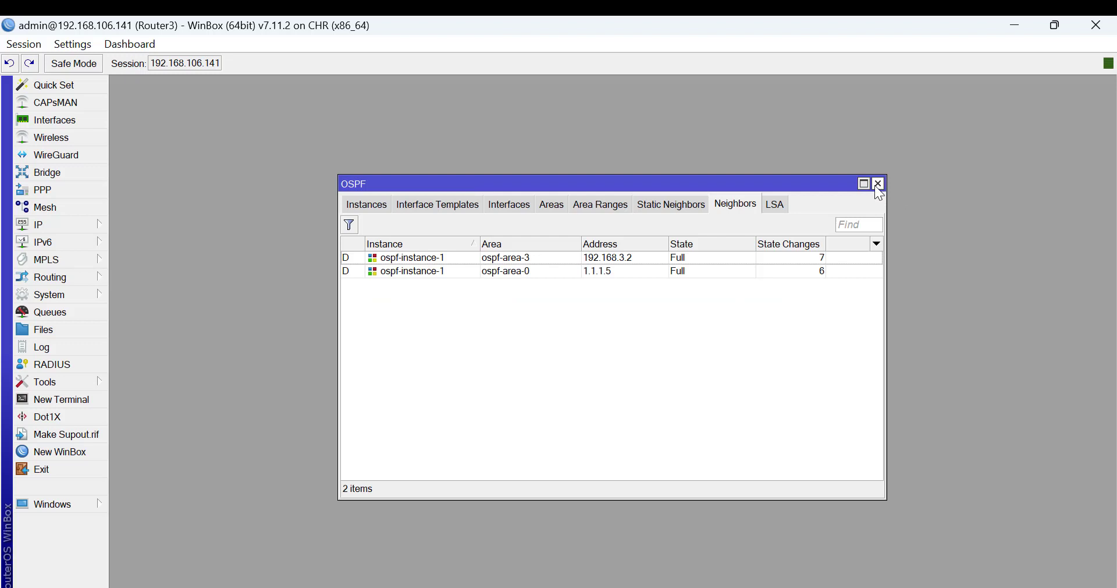
pyautogui.click(879, 184)
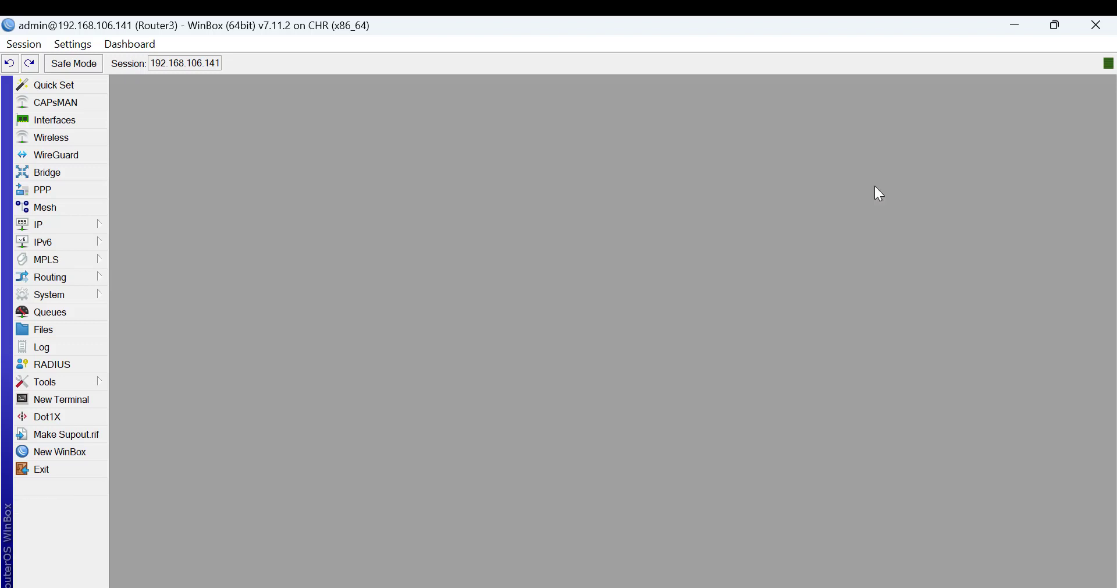